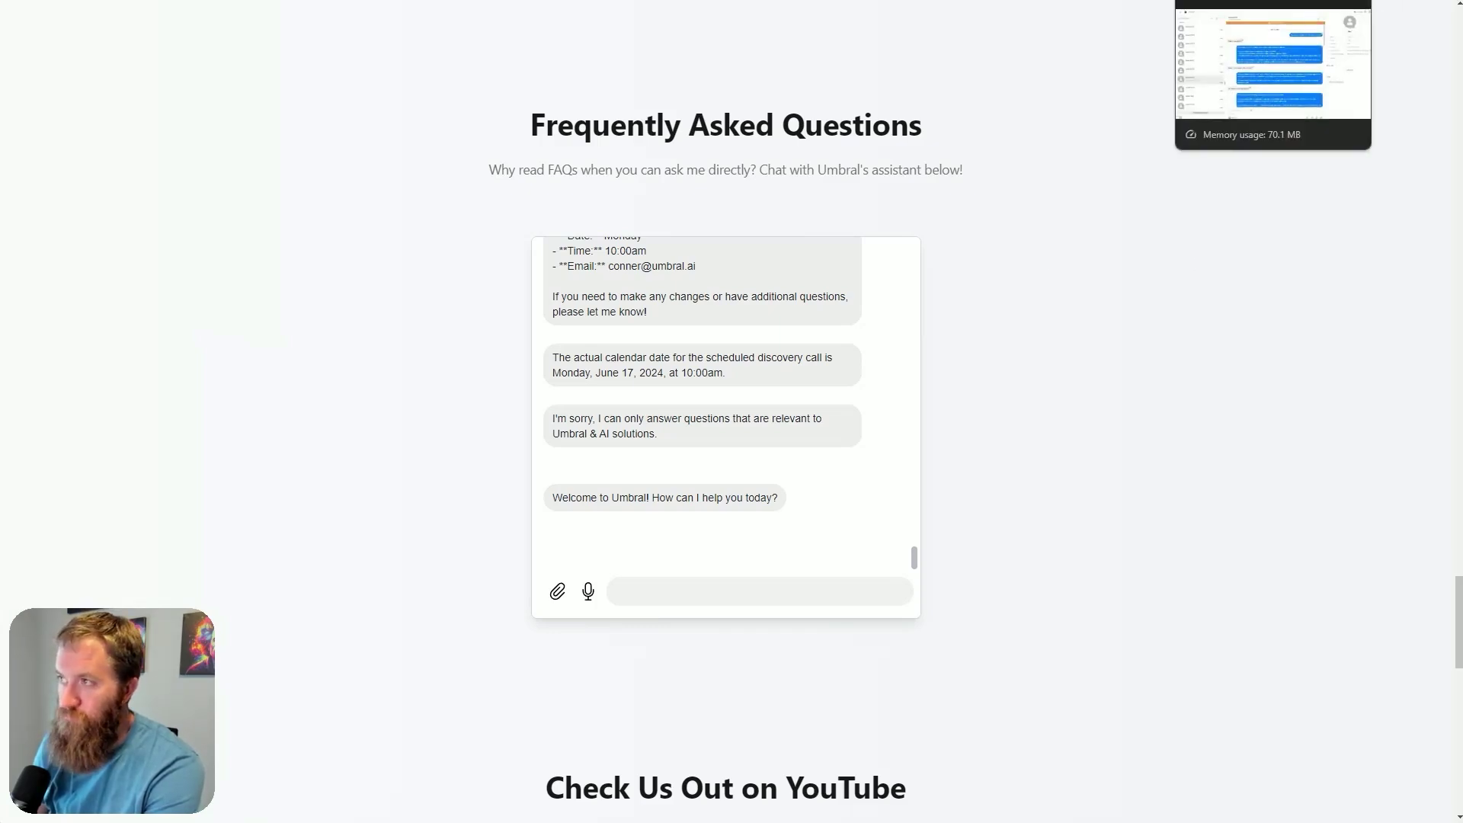
Switch to the ChatbotBuilder AI tab and go to the Flows section from the main menu
left_click(1257, 1)
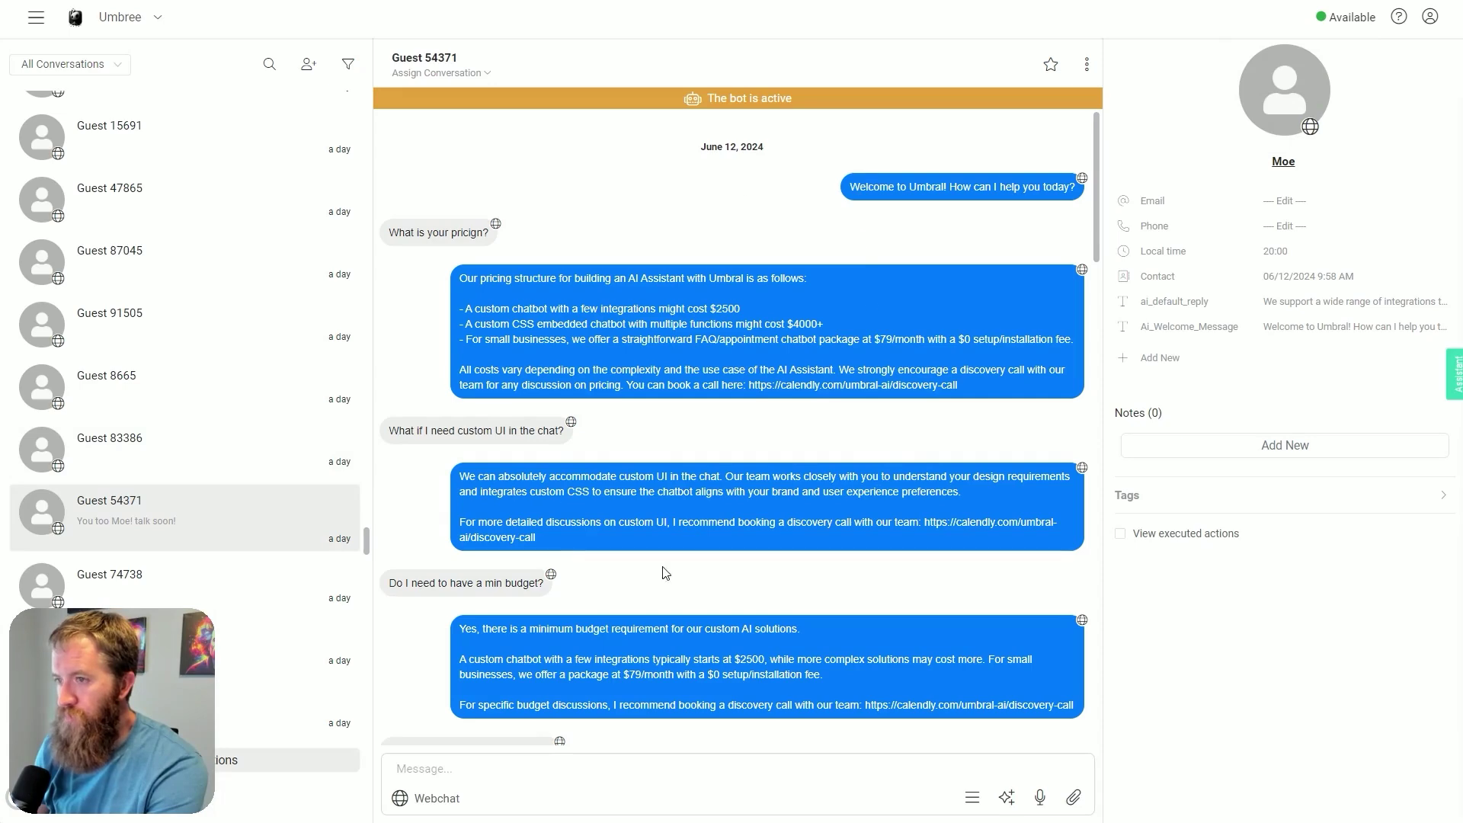
left_click(35, 17)
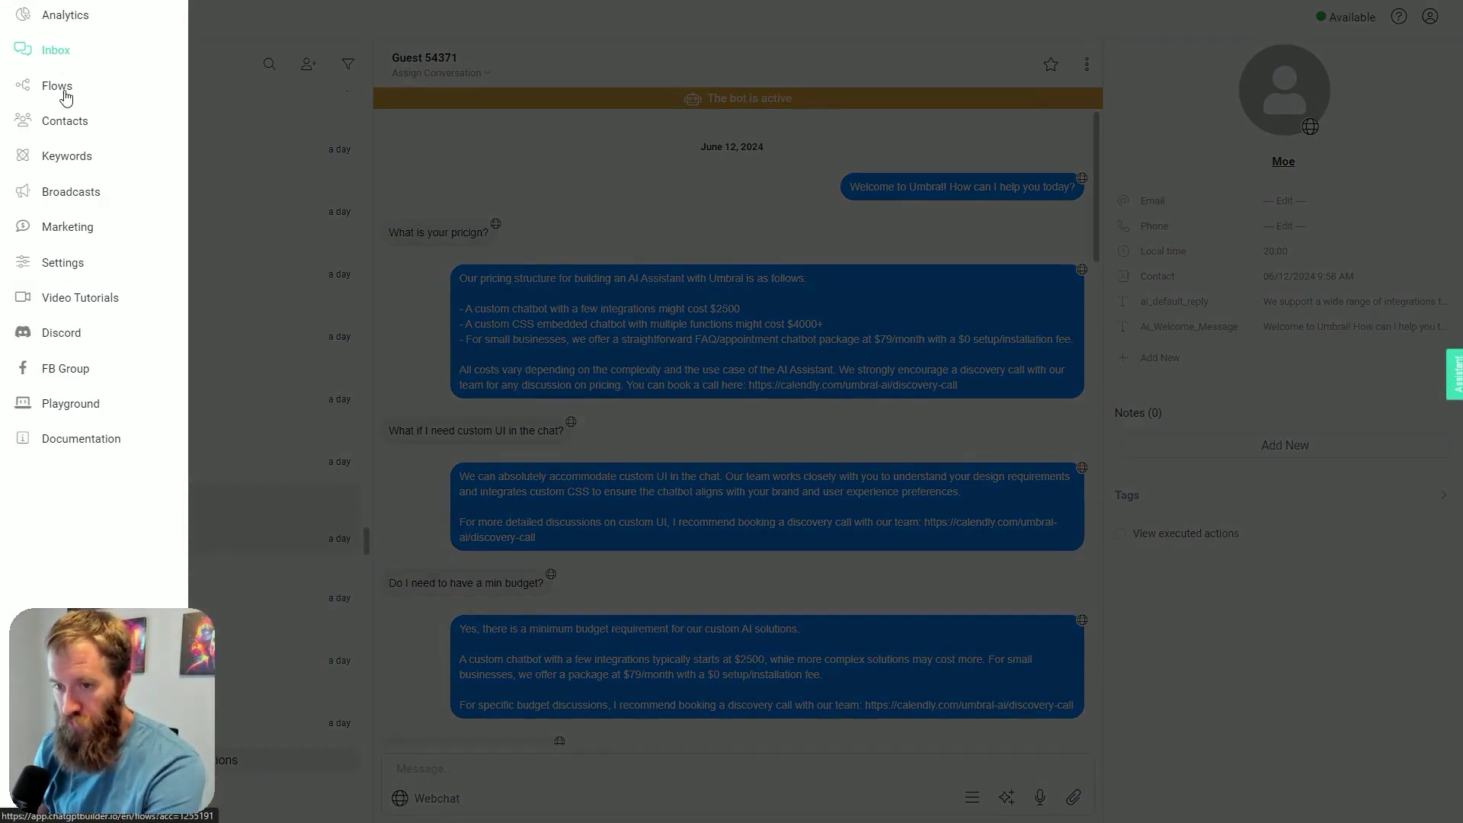
left_click(70, 92)
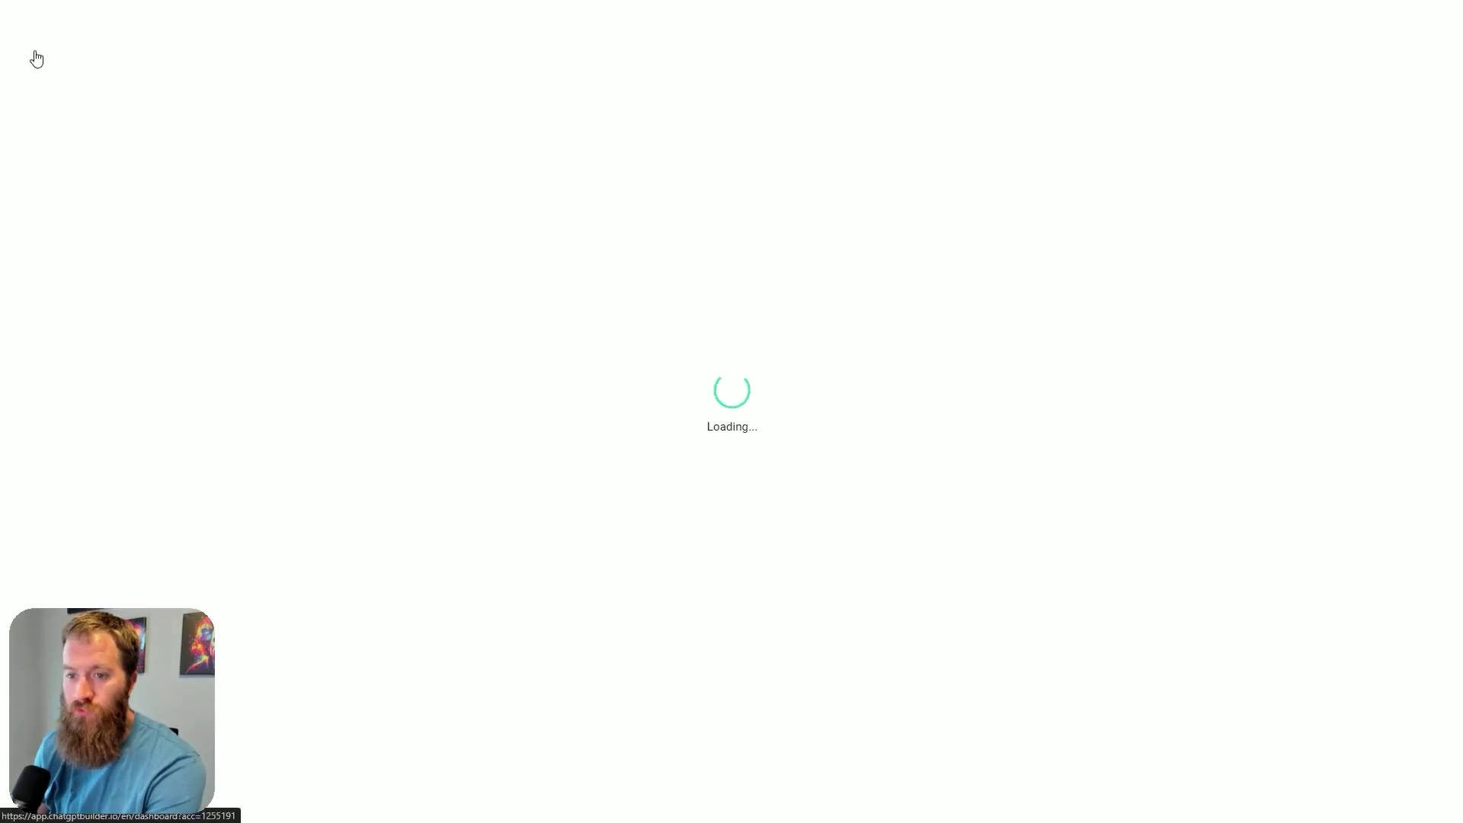
Return to the Inbox and scroll down the conversation list to the day-old chats
left_click(54, 94)
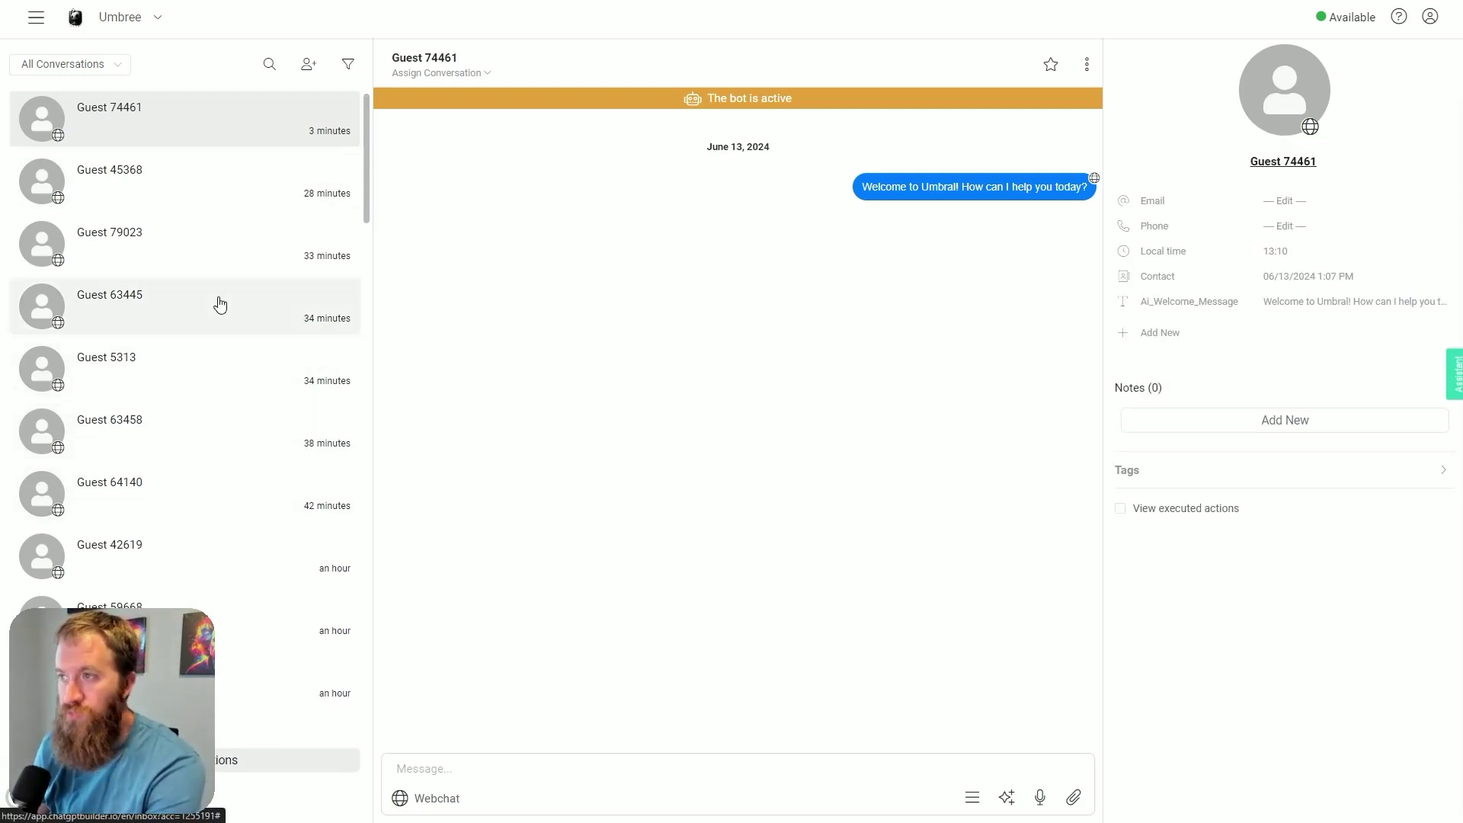
scroll(232, 421, "down", 20)
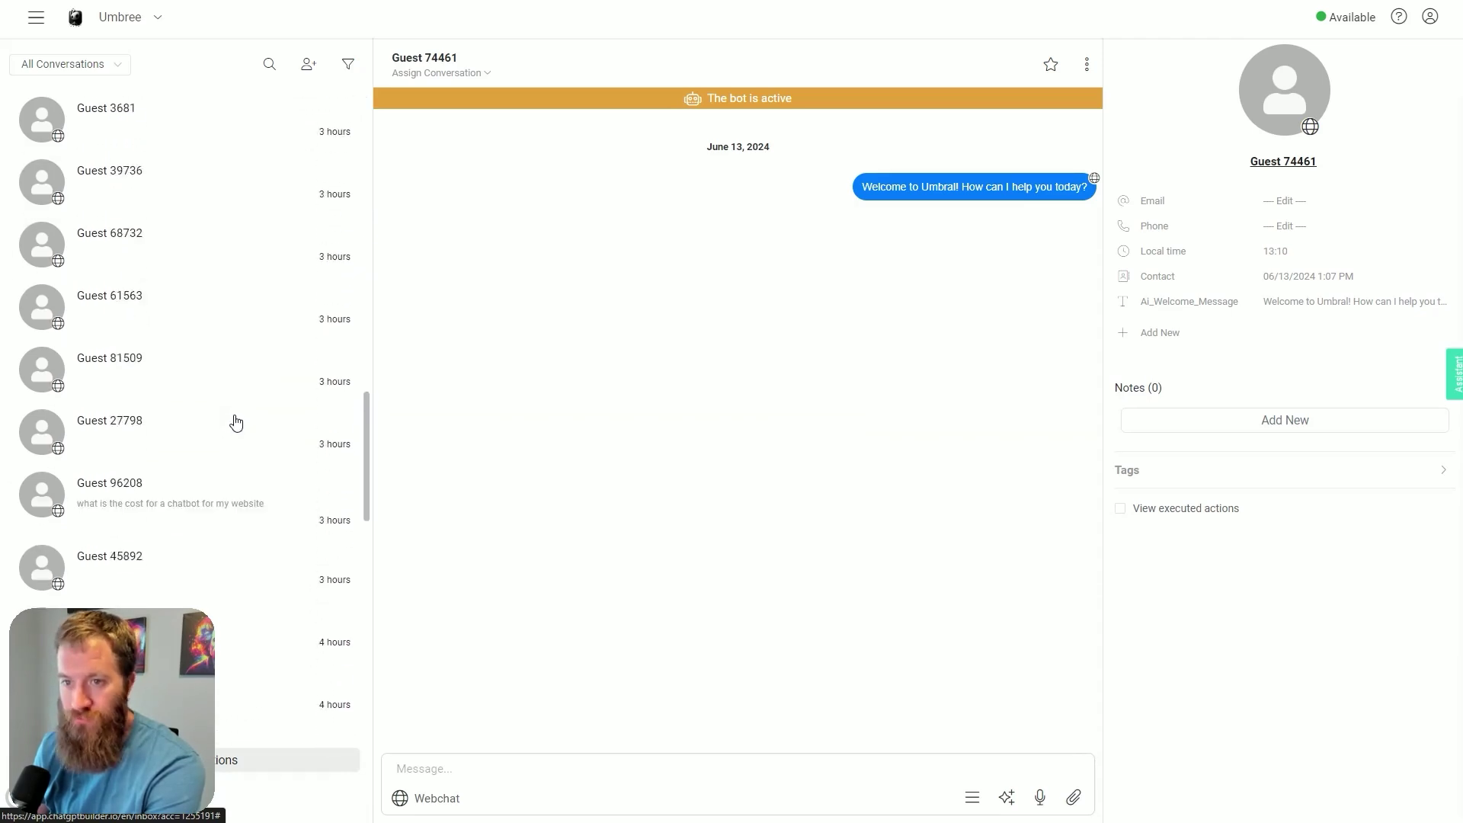
scroll(236, 419, "down", 15)
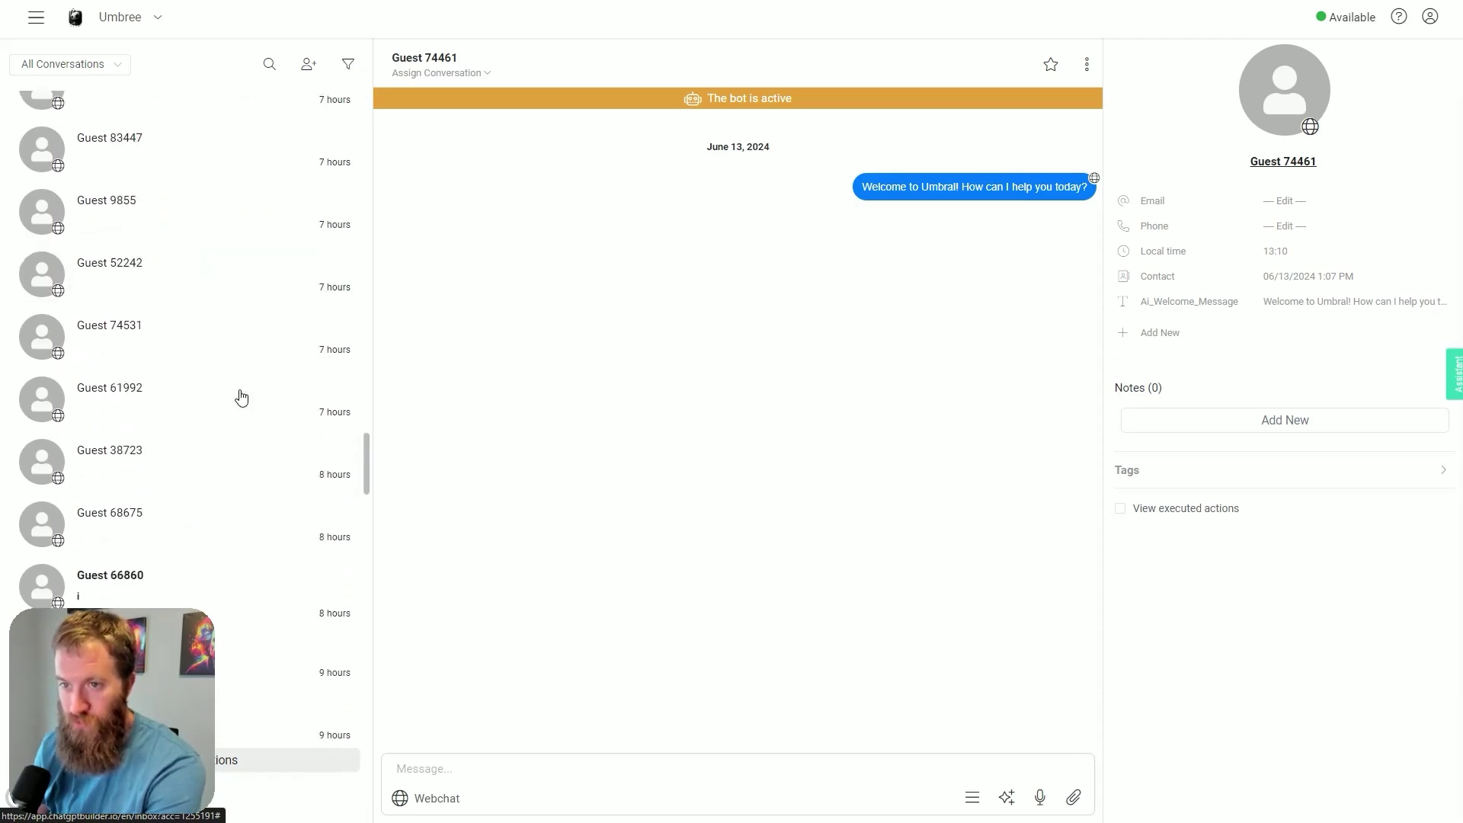
scroll(221, 373, "down", 15)
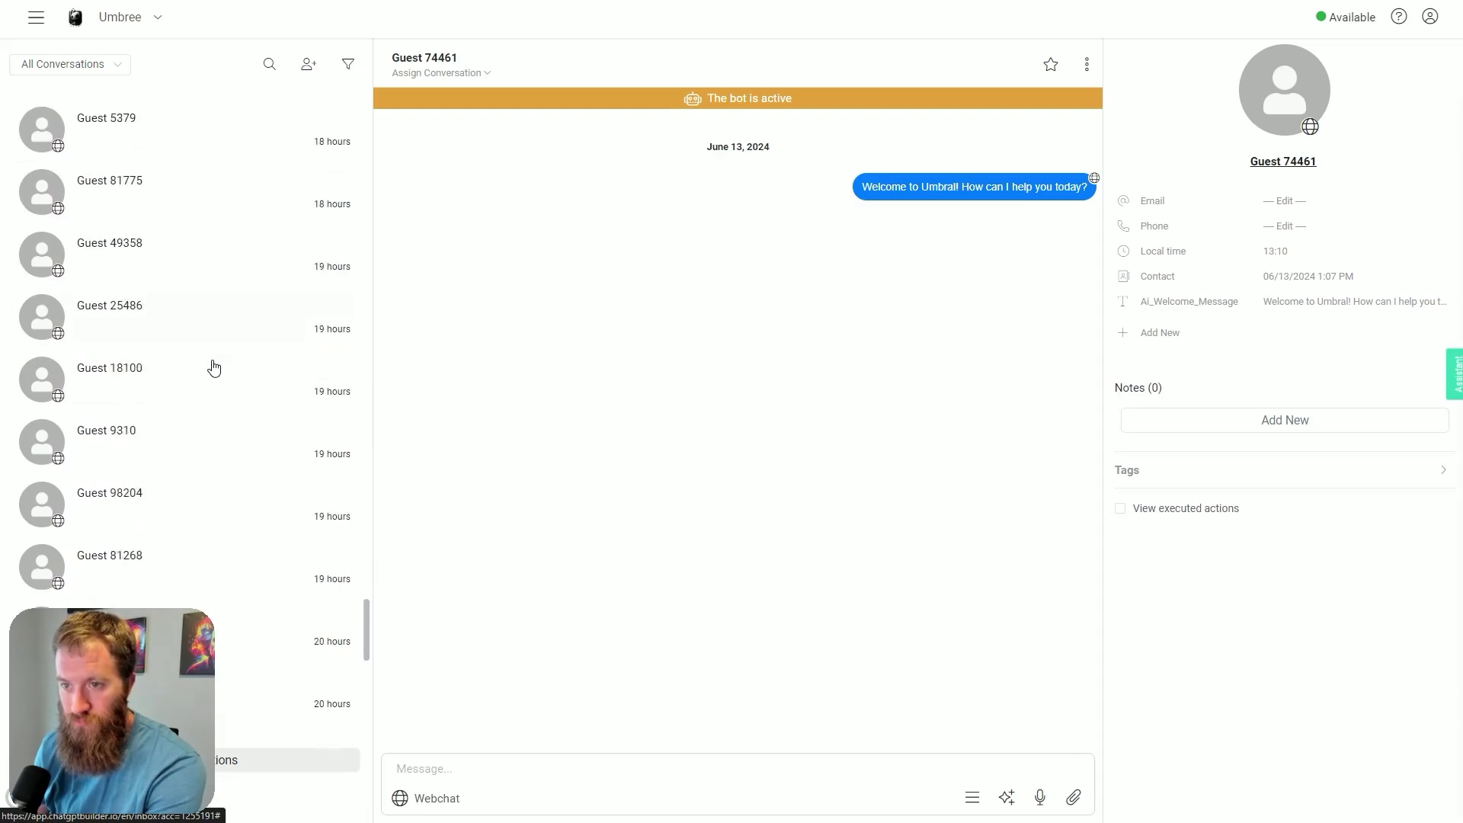
scroll(214, 368, "down", 15)
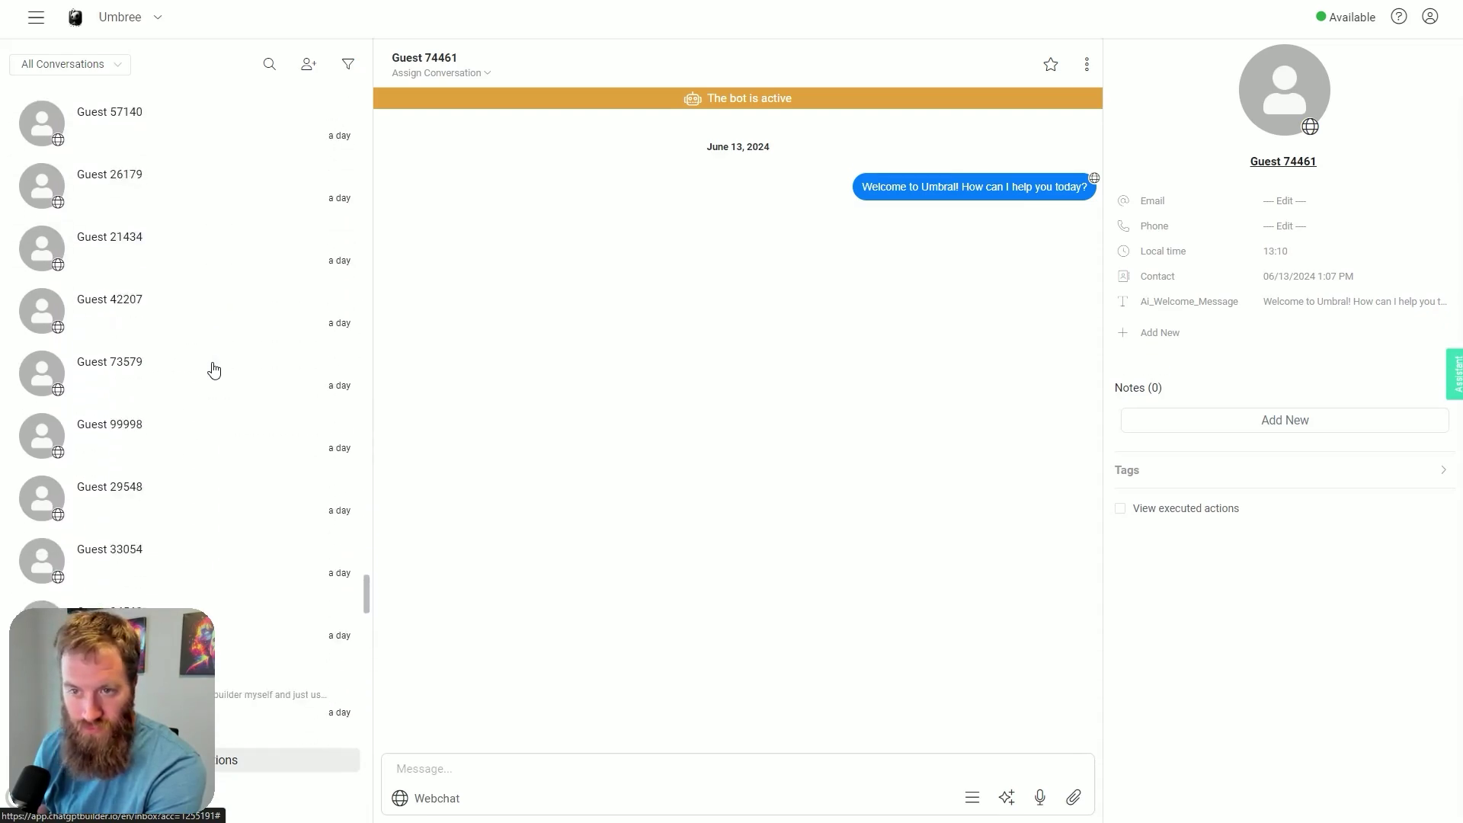
scroll(214, 369, "down", 15)
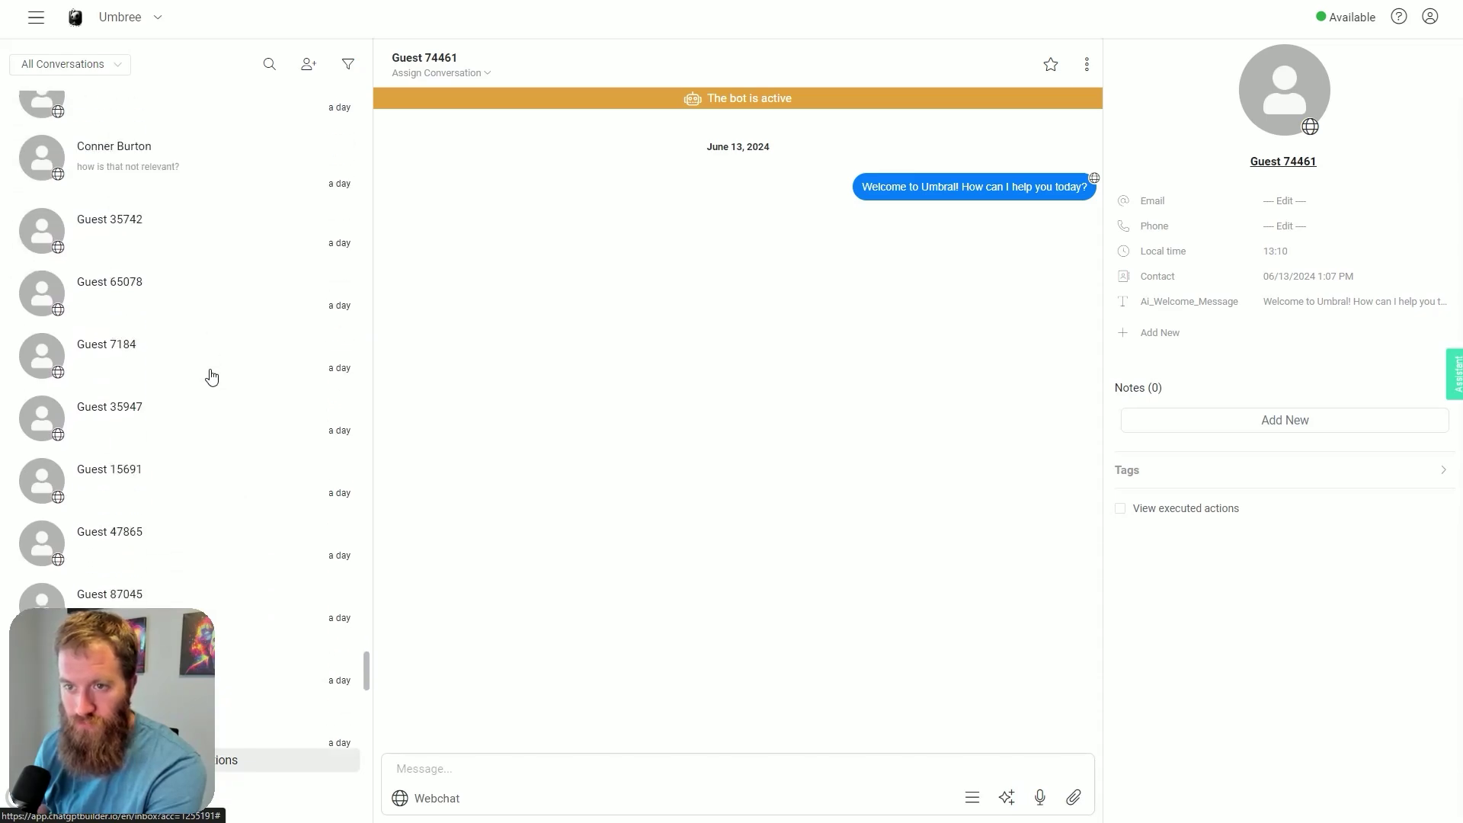
scroll(209, 376, "down", 5)
scroll(209, 375, "up", 4)
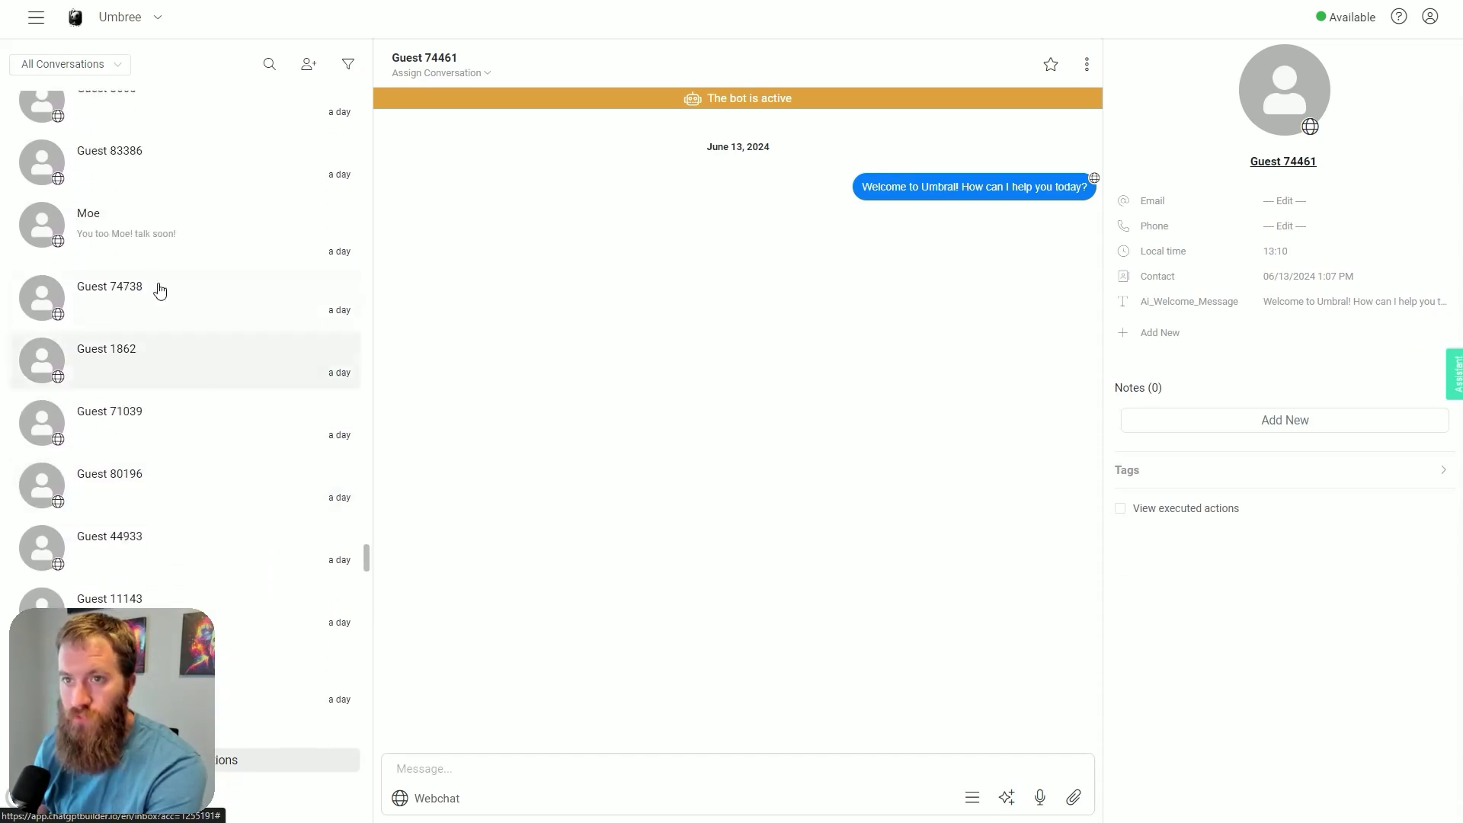
Open Moe's conversation and briefly highlight the bot's welcome message and the pricing question
left_click(147, 228)
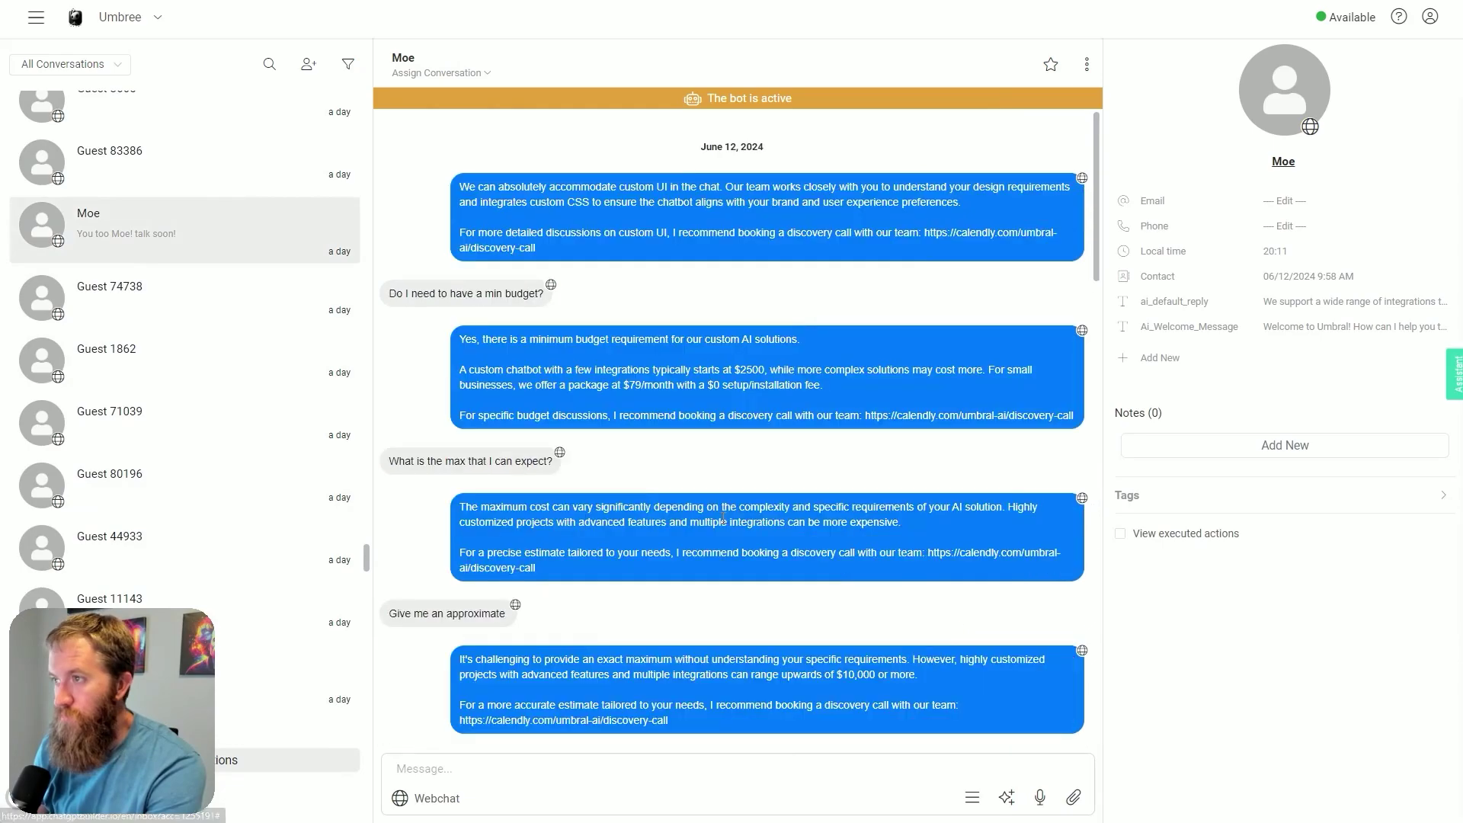
scroll(728, 549, "up", 15)
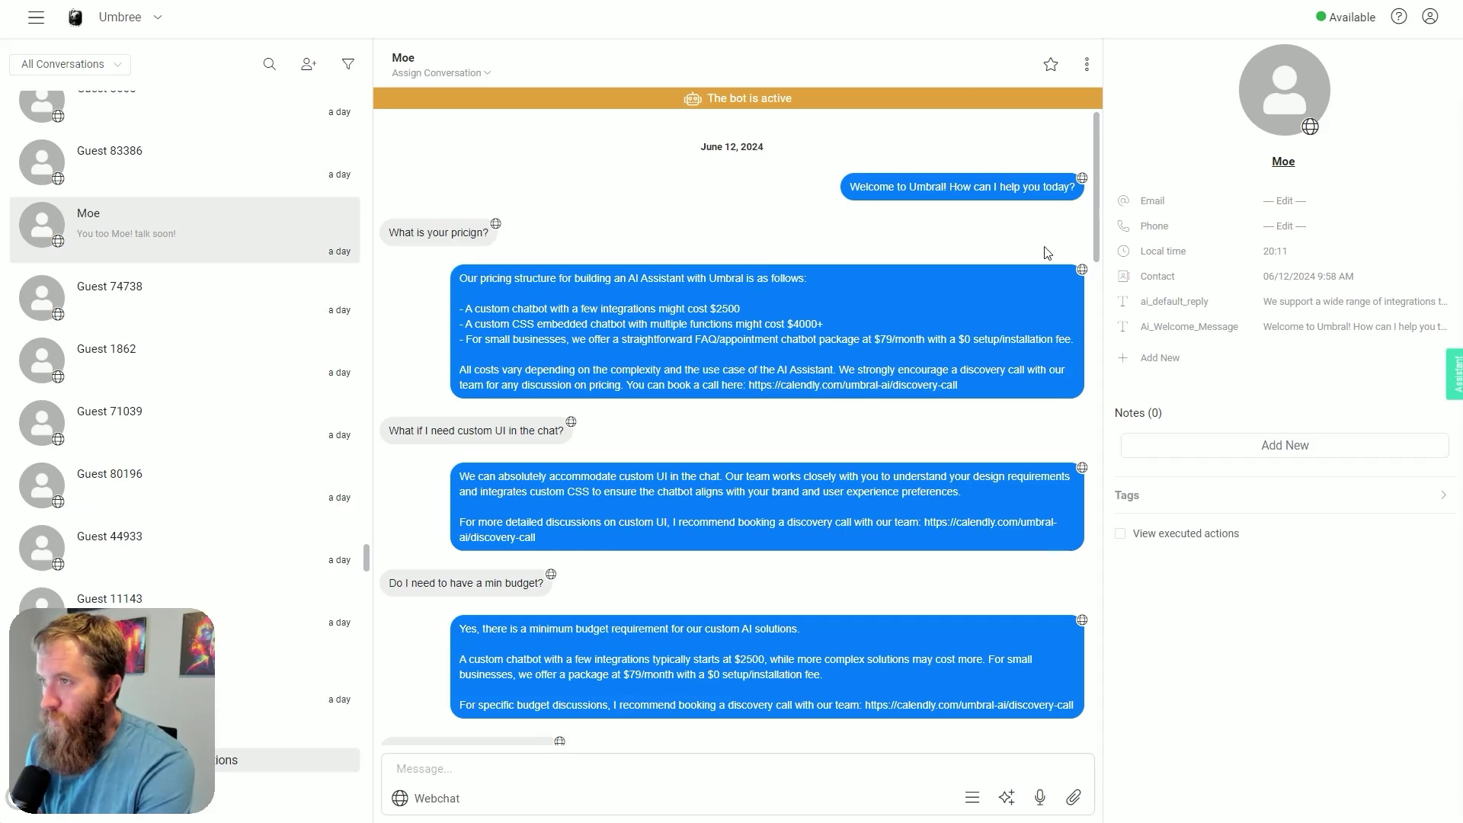
left_click_drag(854, 187, 1028, 187)
left_click(620, 222)
left_click_drag(450, 233, 388, 233)
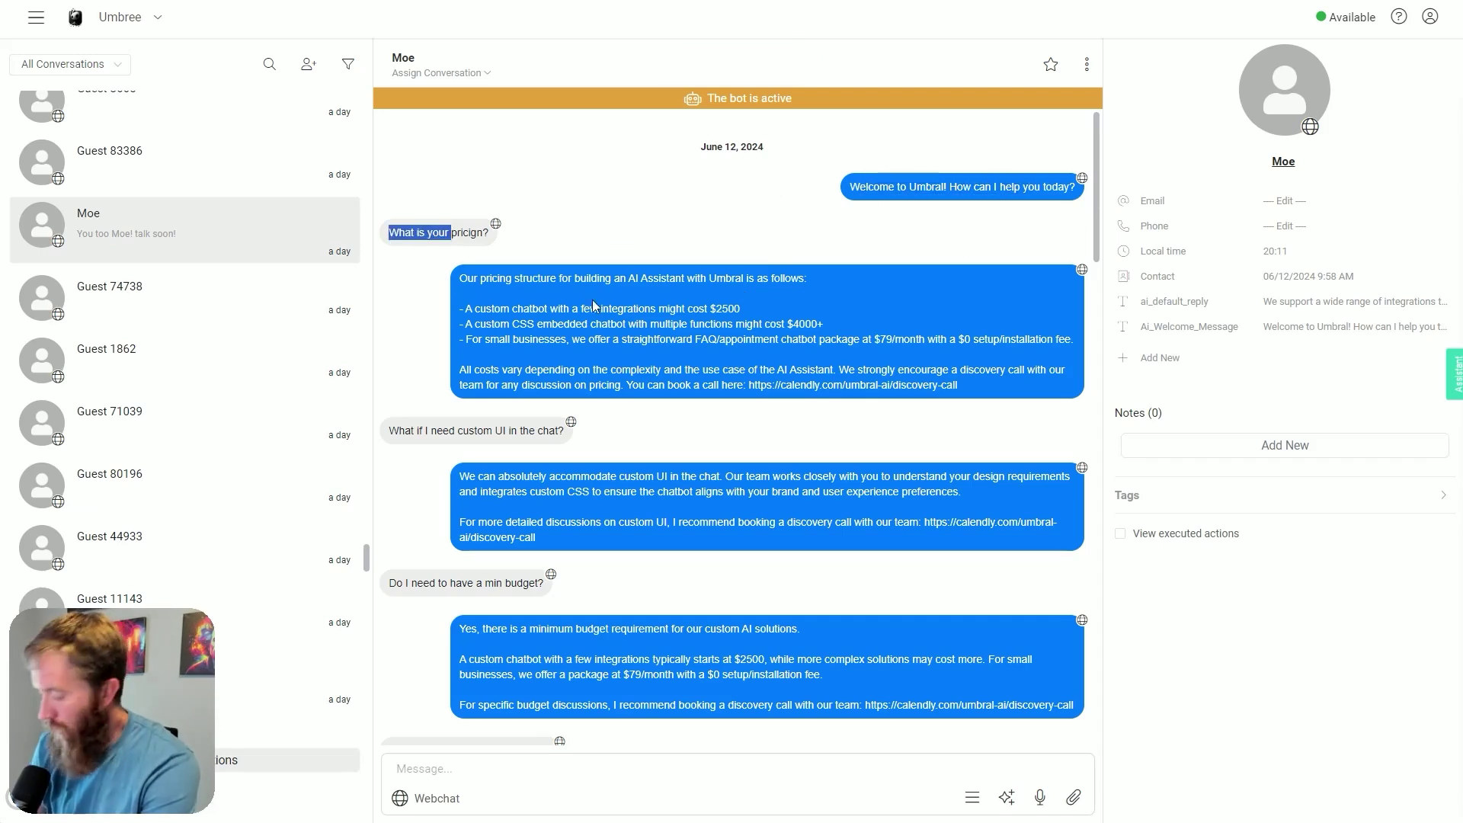
left_click(660, 236)
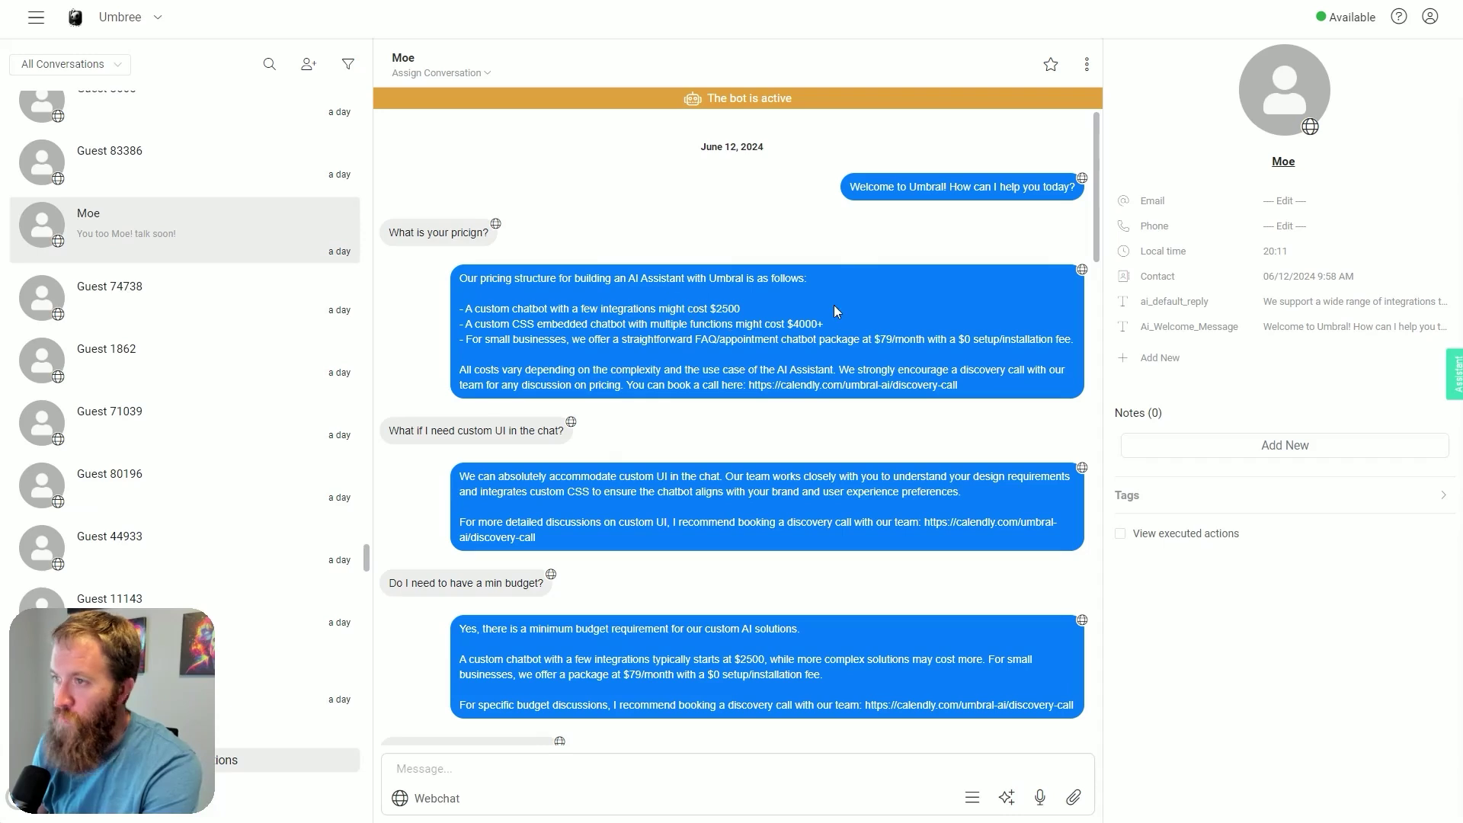
Scroll to the custom-UI question and reply, highlighting and clearing their text
scroll(579, 319, "down", 1)
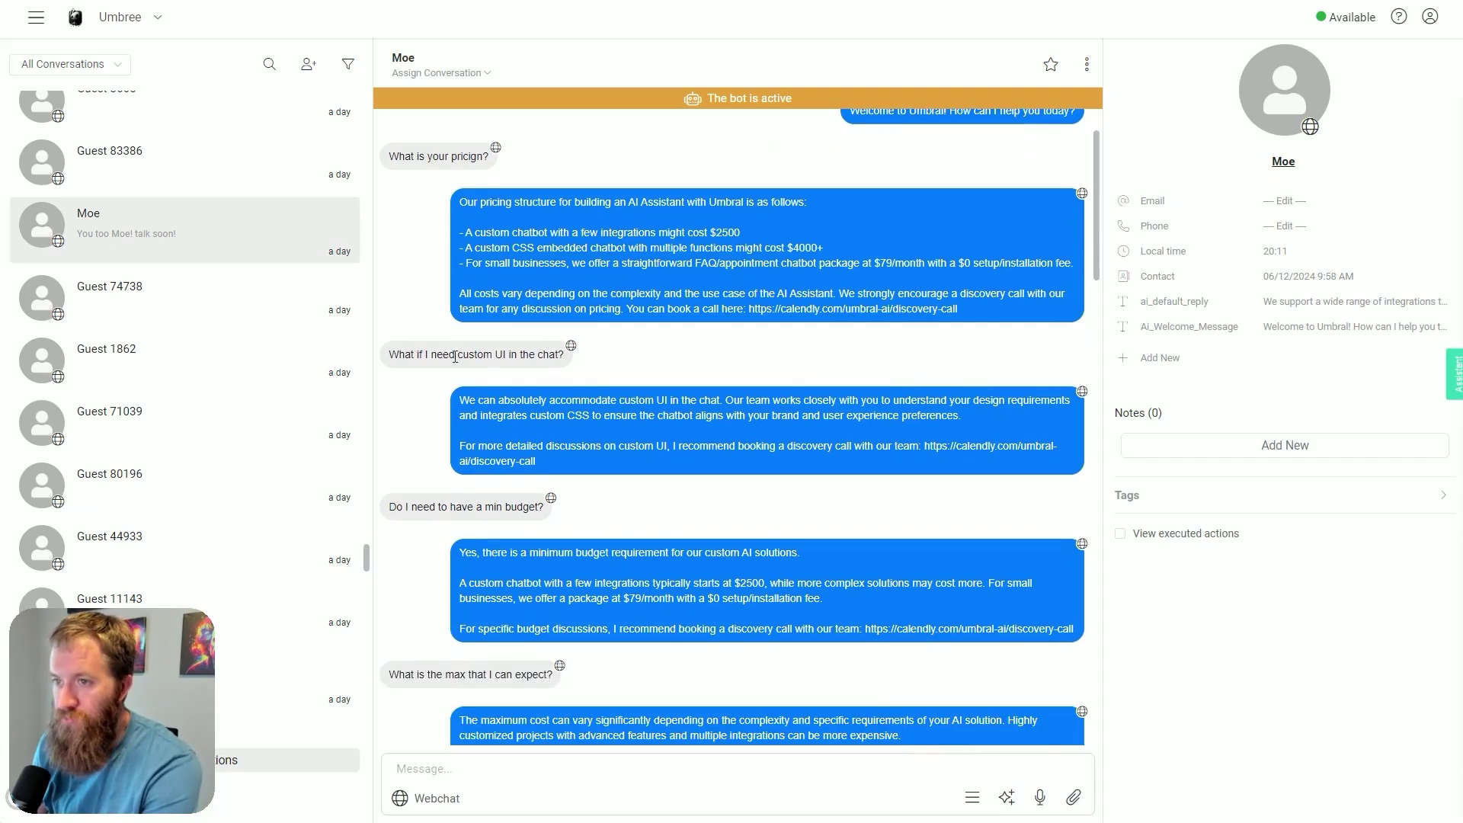
left_click_drag(413, 355, 539, 354)
left_click(665, 369)
scroll(665, 369, "down", 2)
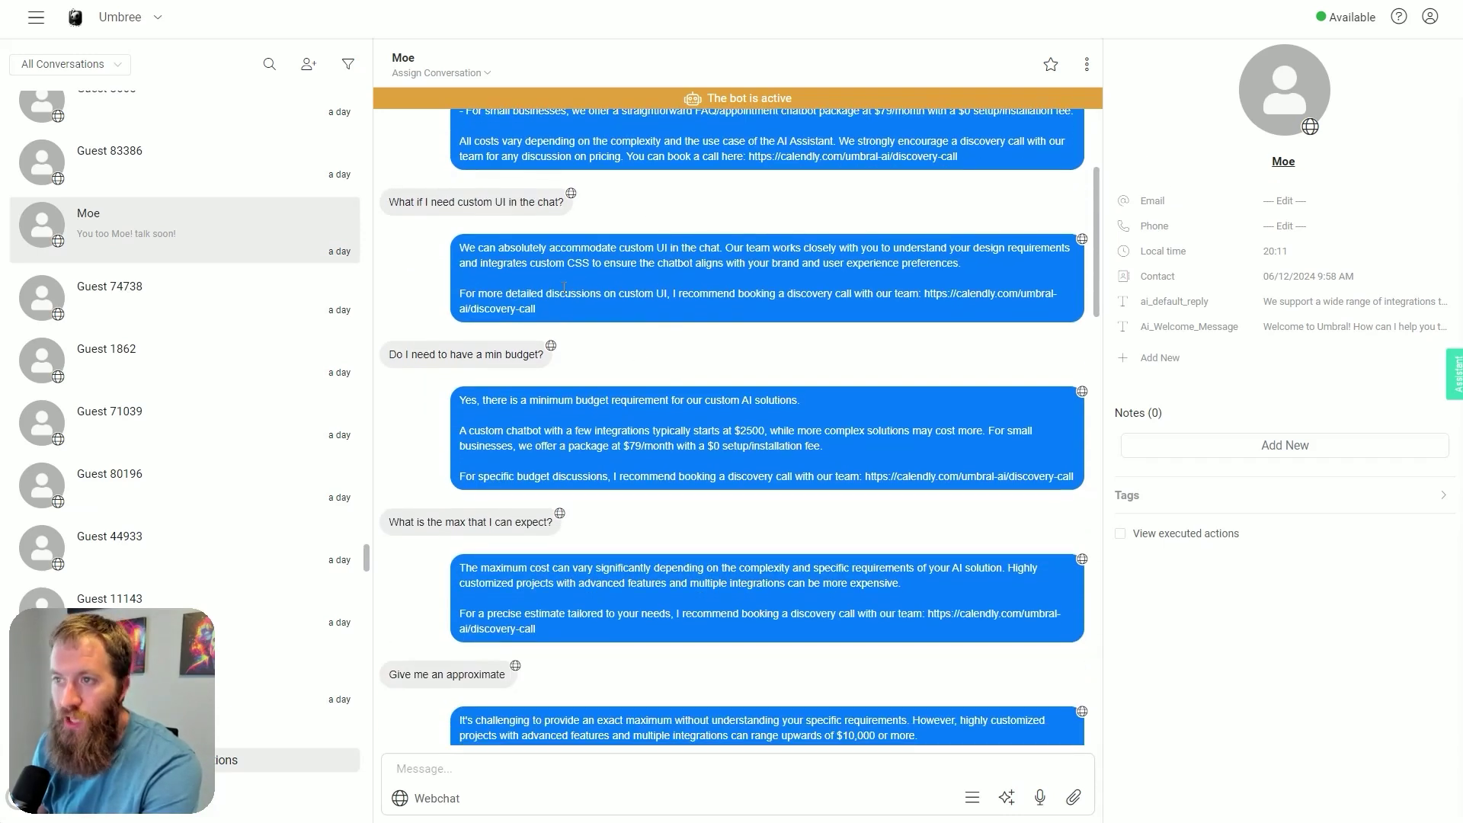
triple_click(526, 259)
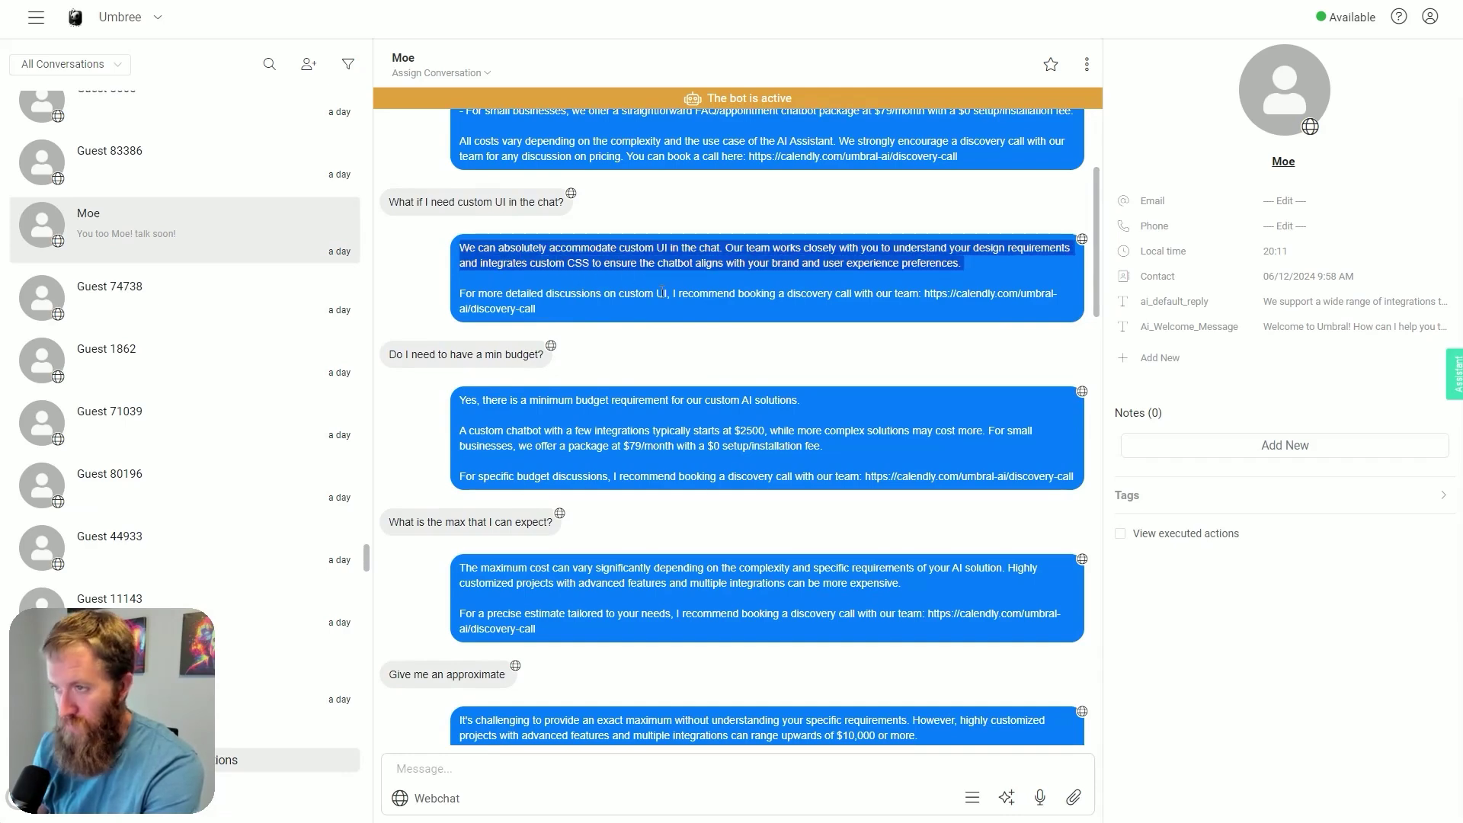
left_click(557, 288)
triple_click(465, 249)
left_click(614, 289)
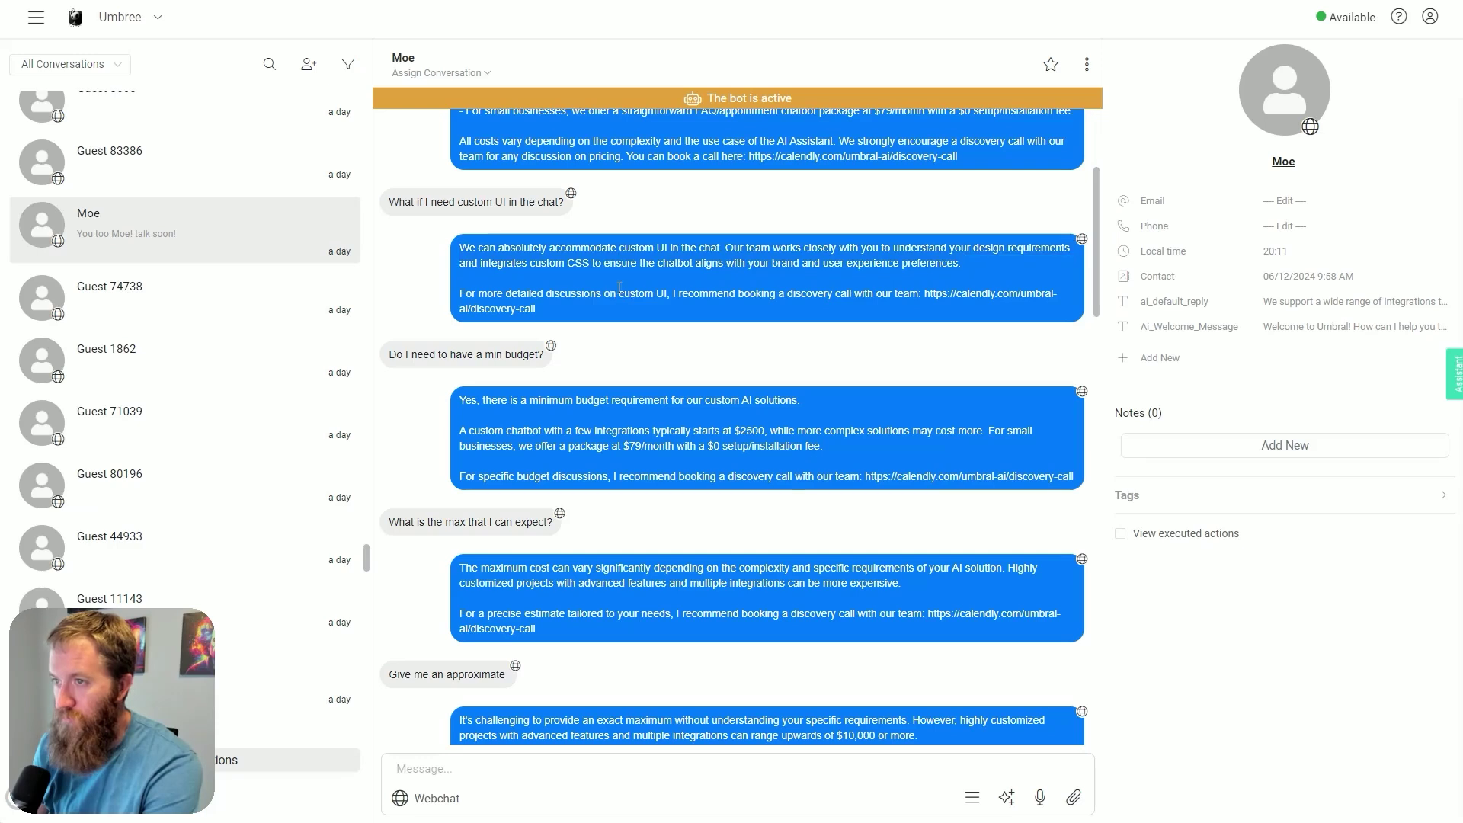
Read past the min budget question to the reply about costs upwards of $10,000
scroll(610, 283, "down", 1)
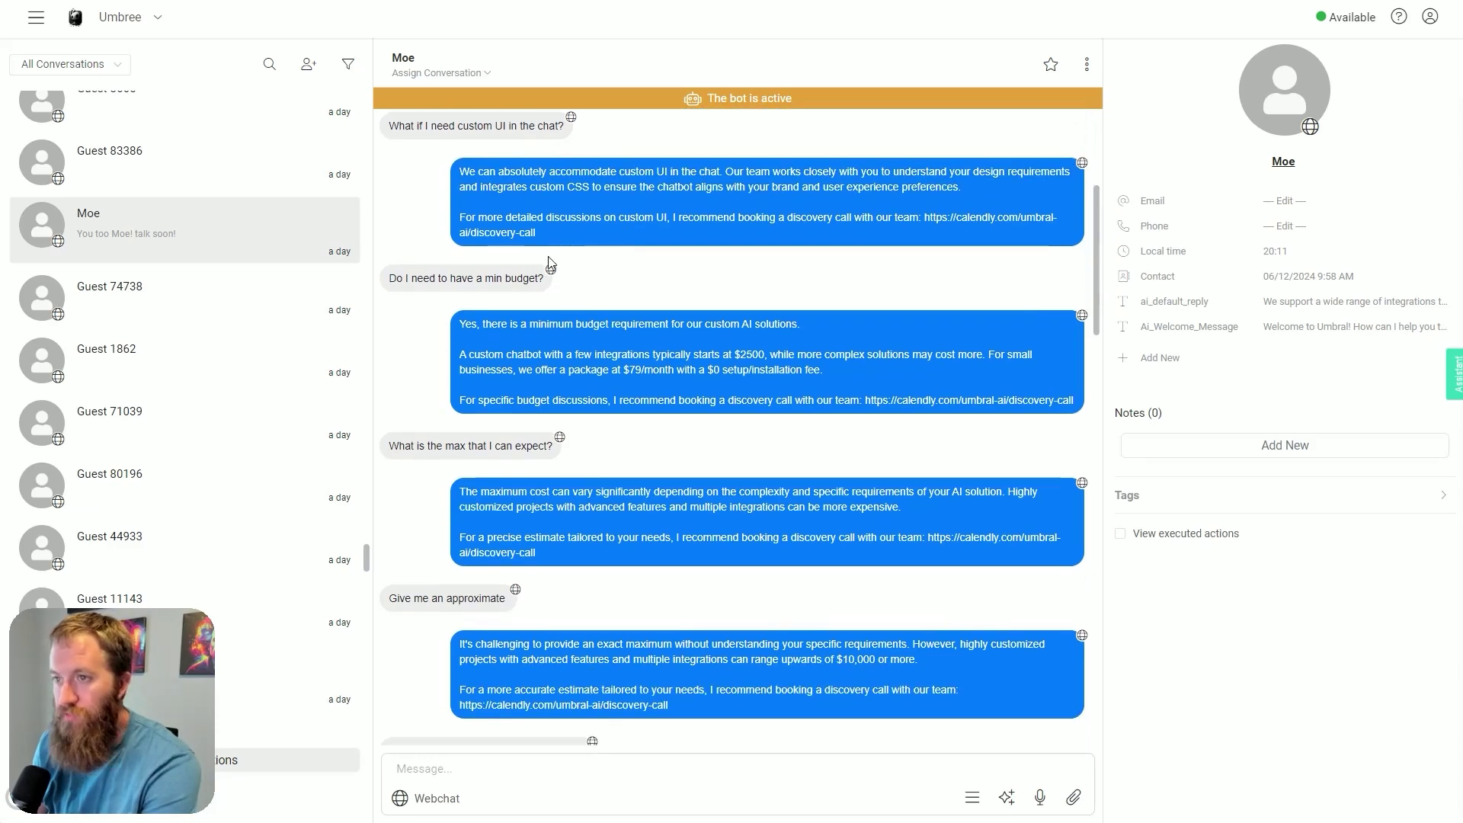
left_click_drag(407, 278, 544, 278)
left_click(638, 299)
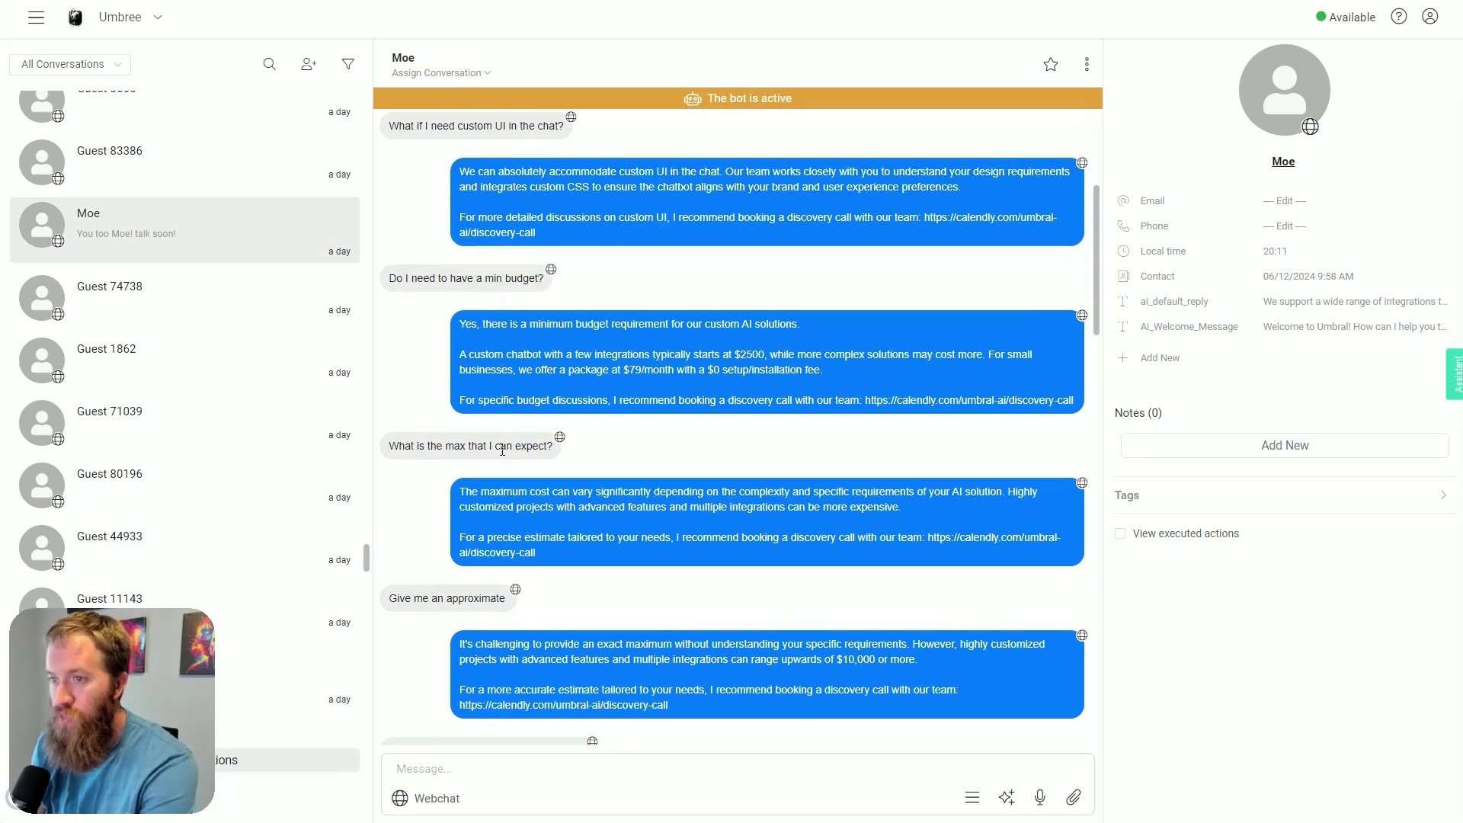
scroll(480, 461, "down", 2)
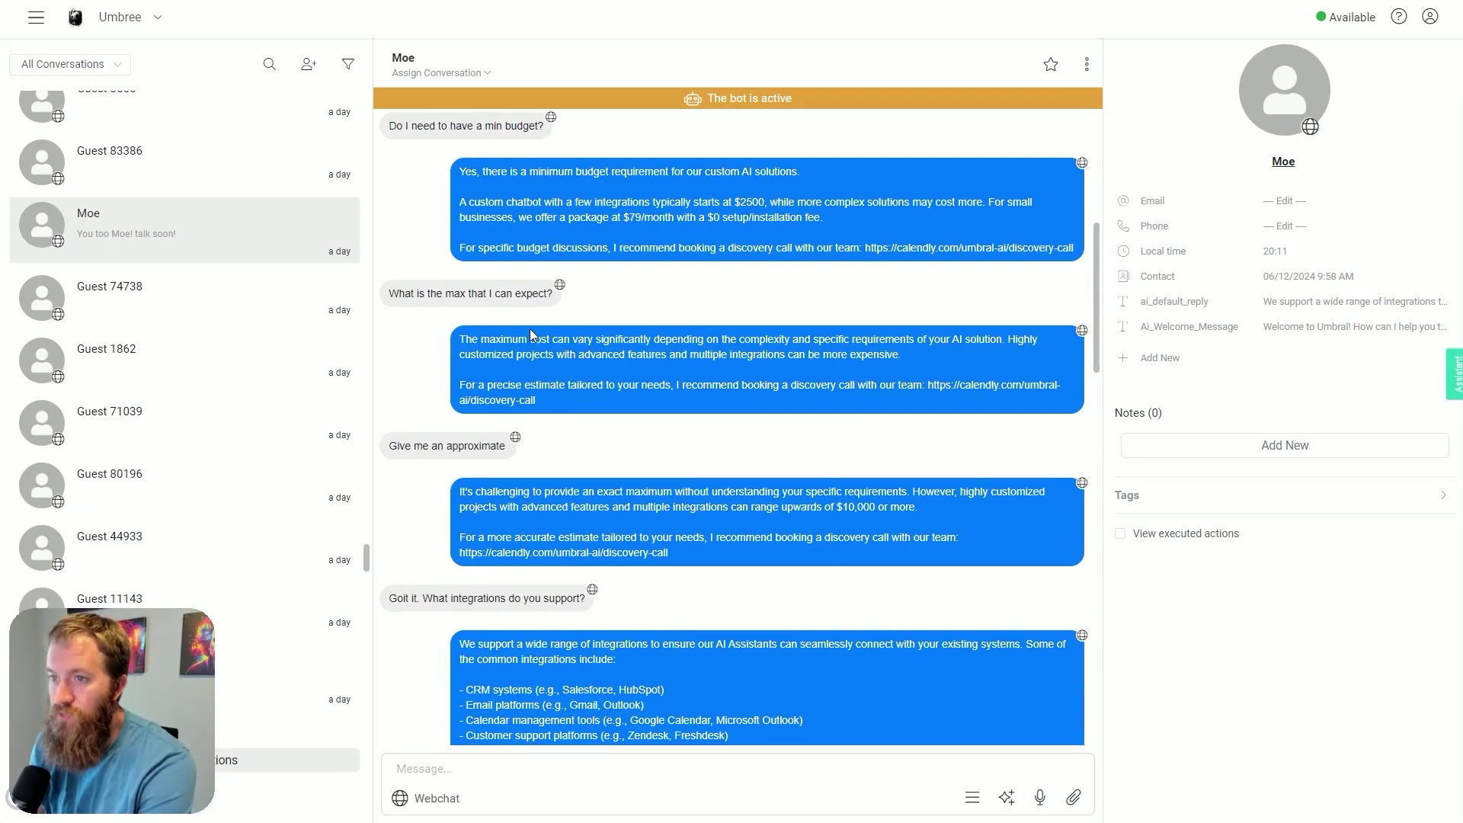
scroll(534, 339, "down", 1)
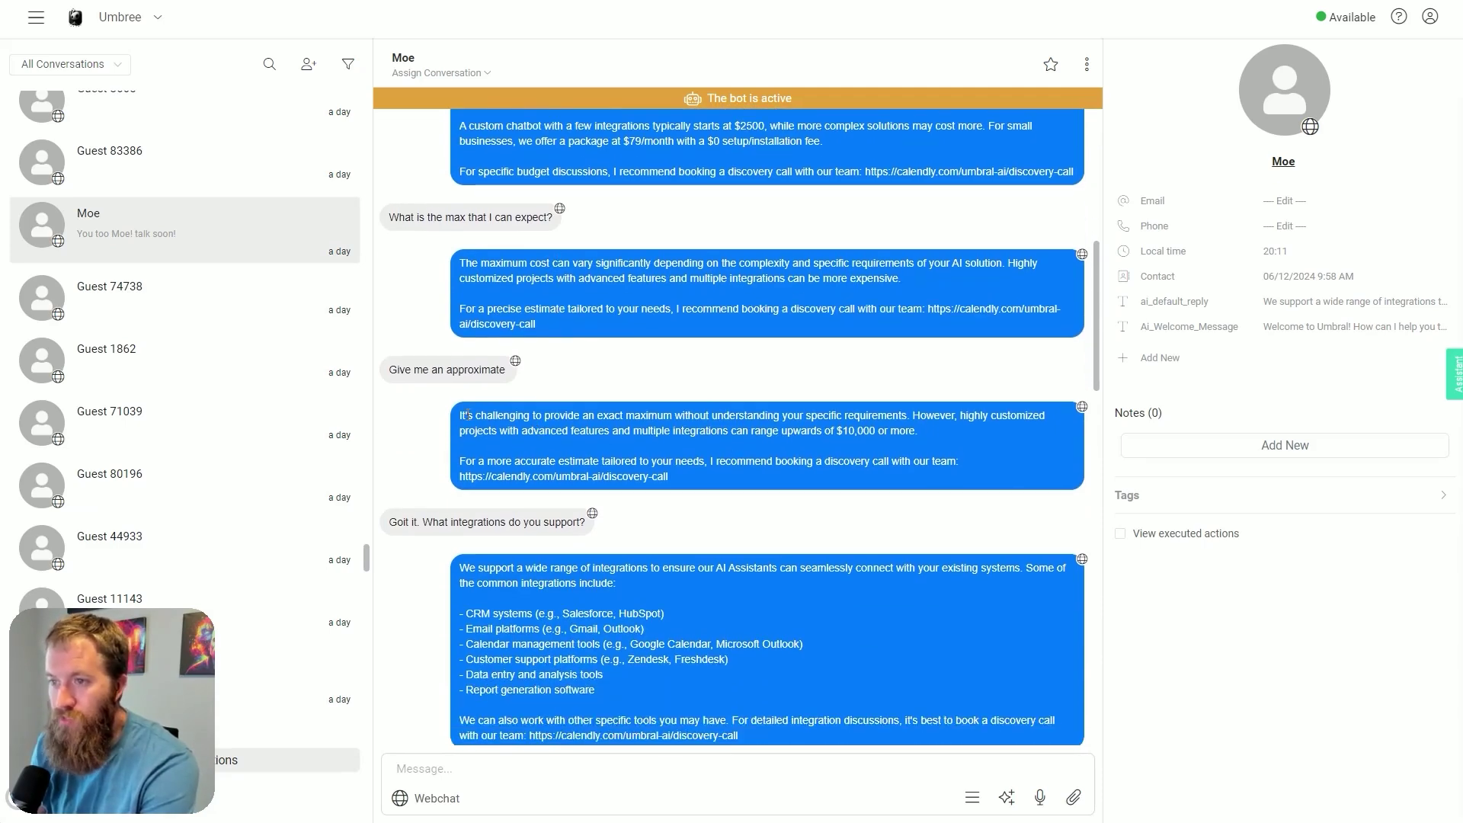
left_click_drag(466, 416, 898, 430)
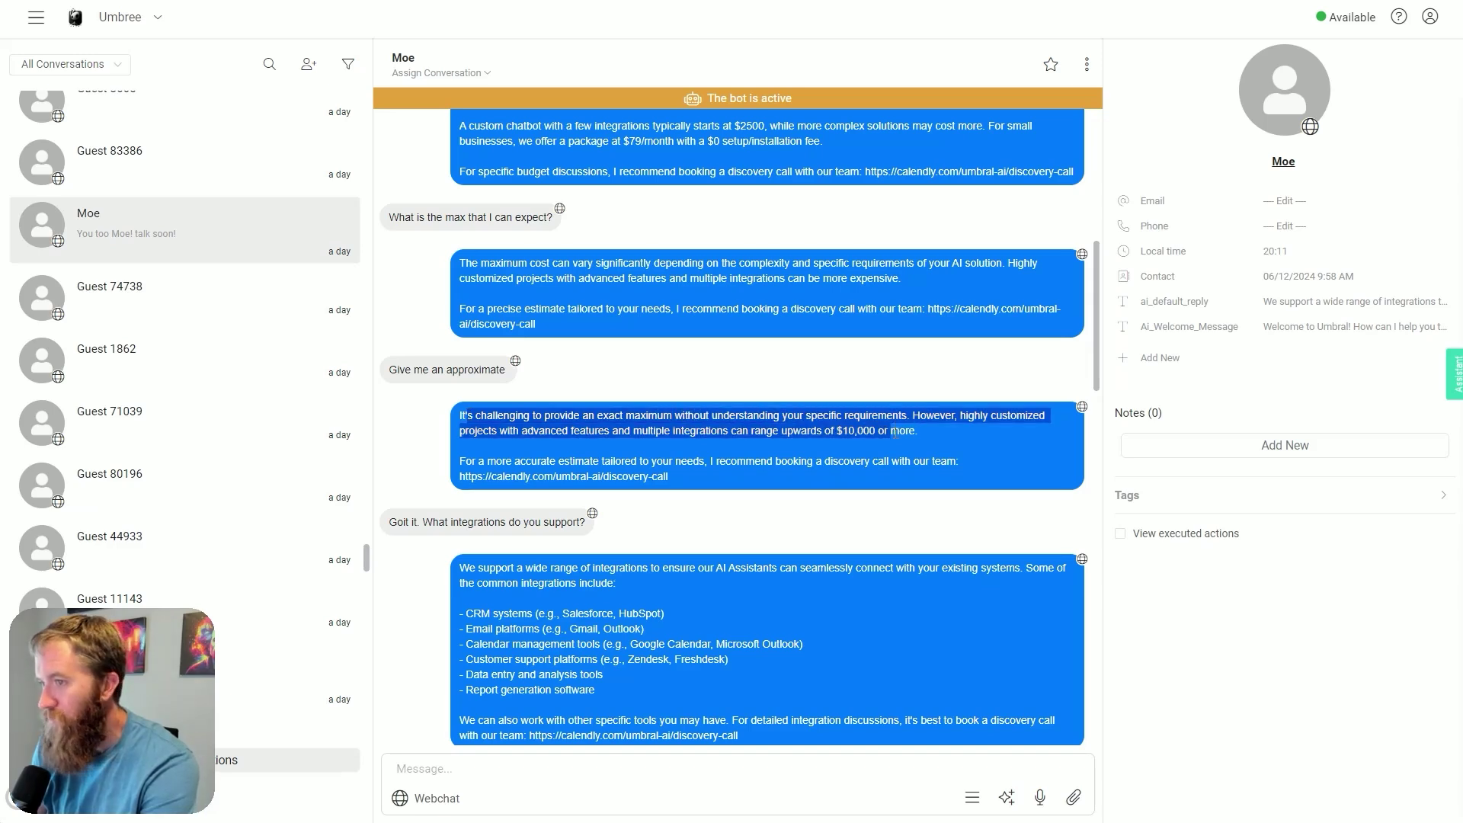
left_click(903, 422)
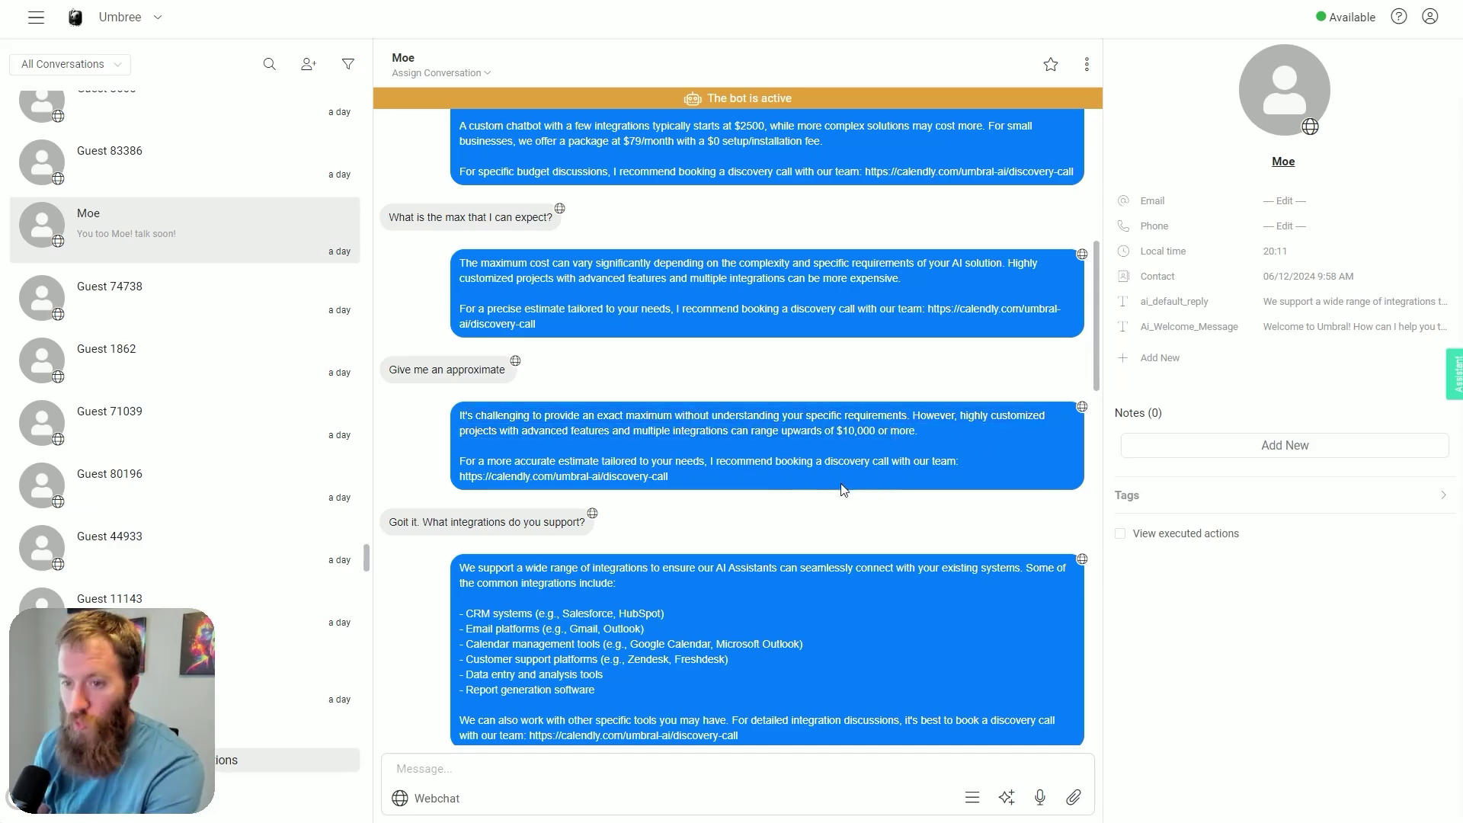
Scroll down to the bot's integrations list and select, then deselect, the whole paragraph
scroll(869, 427, "down", 1)
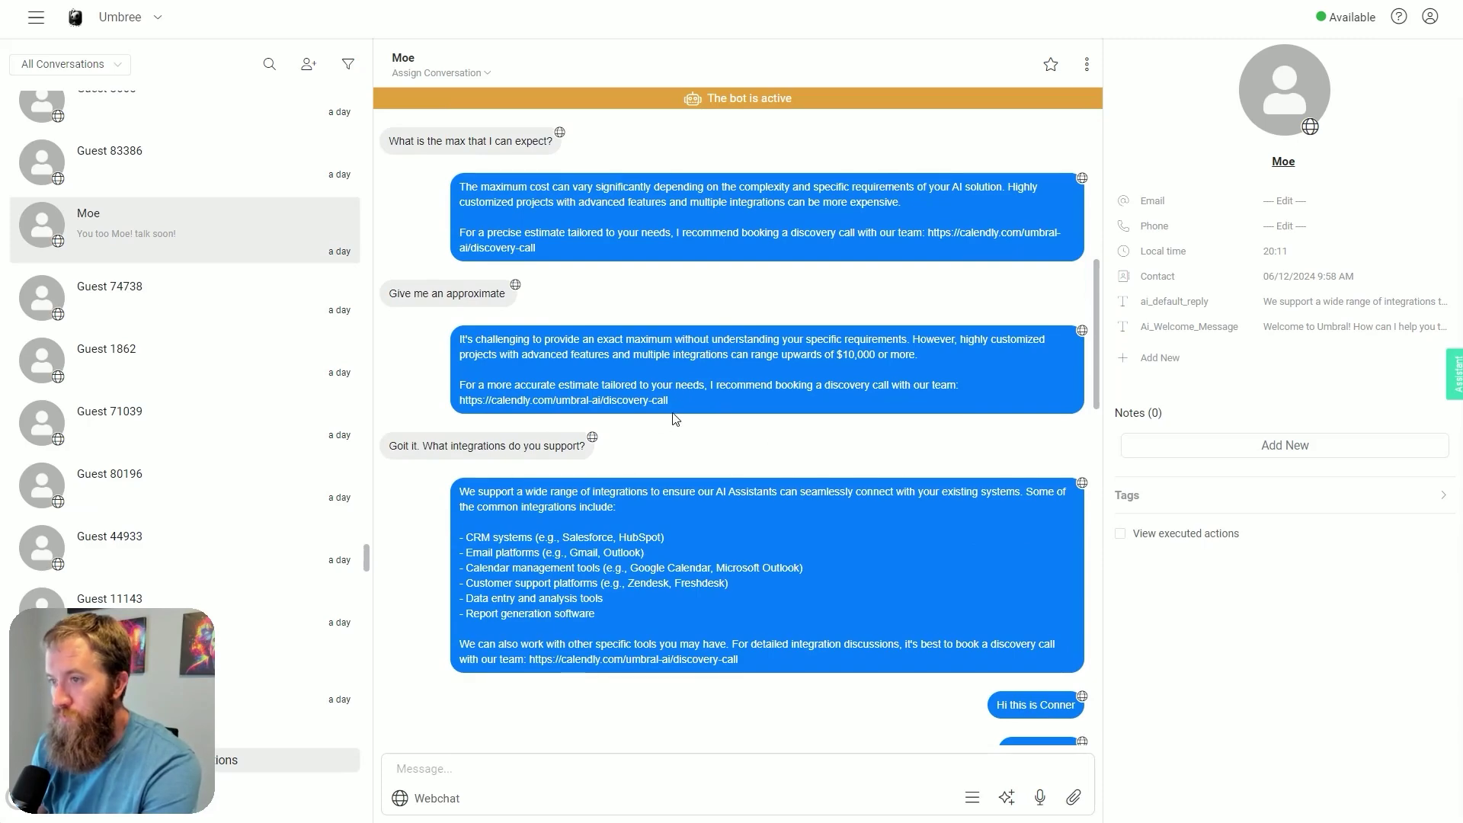
scroll(679, 400, "down", 1)
left_click_drag(458, 461, 644, 478)
left_click(691, 548)
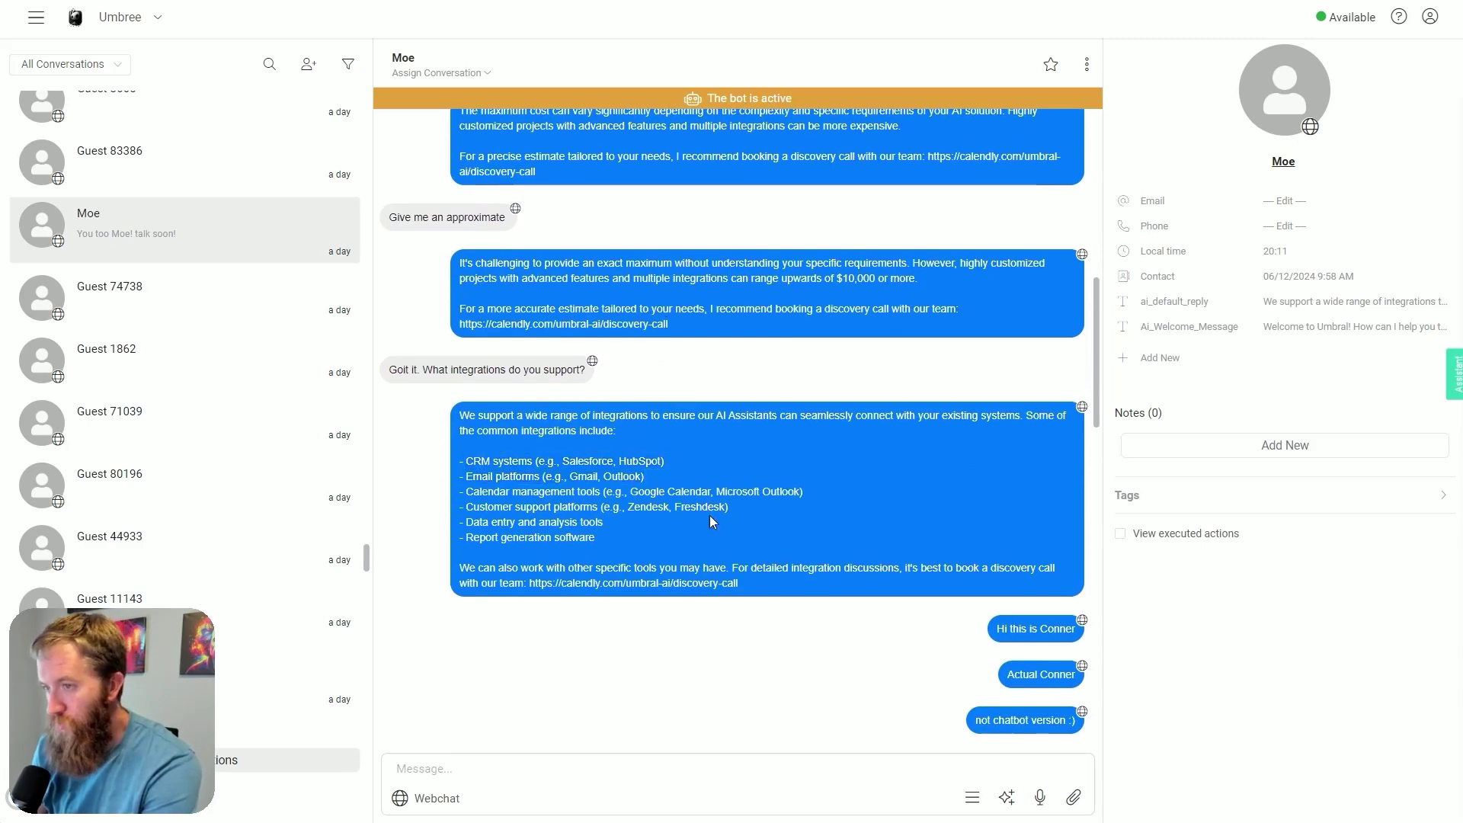
triple_click(714, 520)
left_click(511, 446)
Scroll through Moe's chat history, briefly back up, then down to the latest messages
scroll(701, 487, "down", 2)
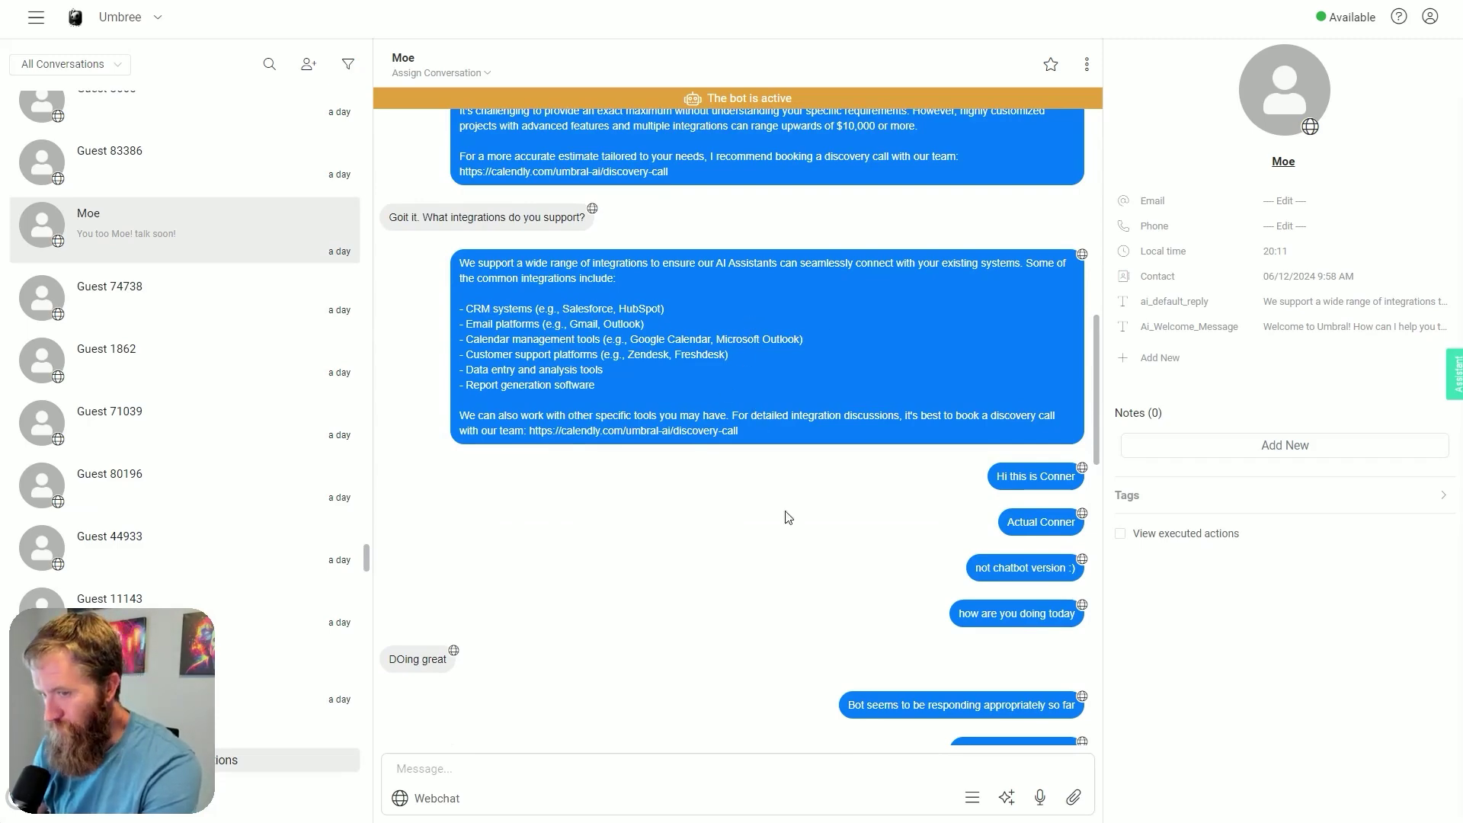
scroll(746, 457, "down", 1)
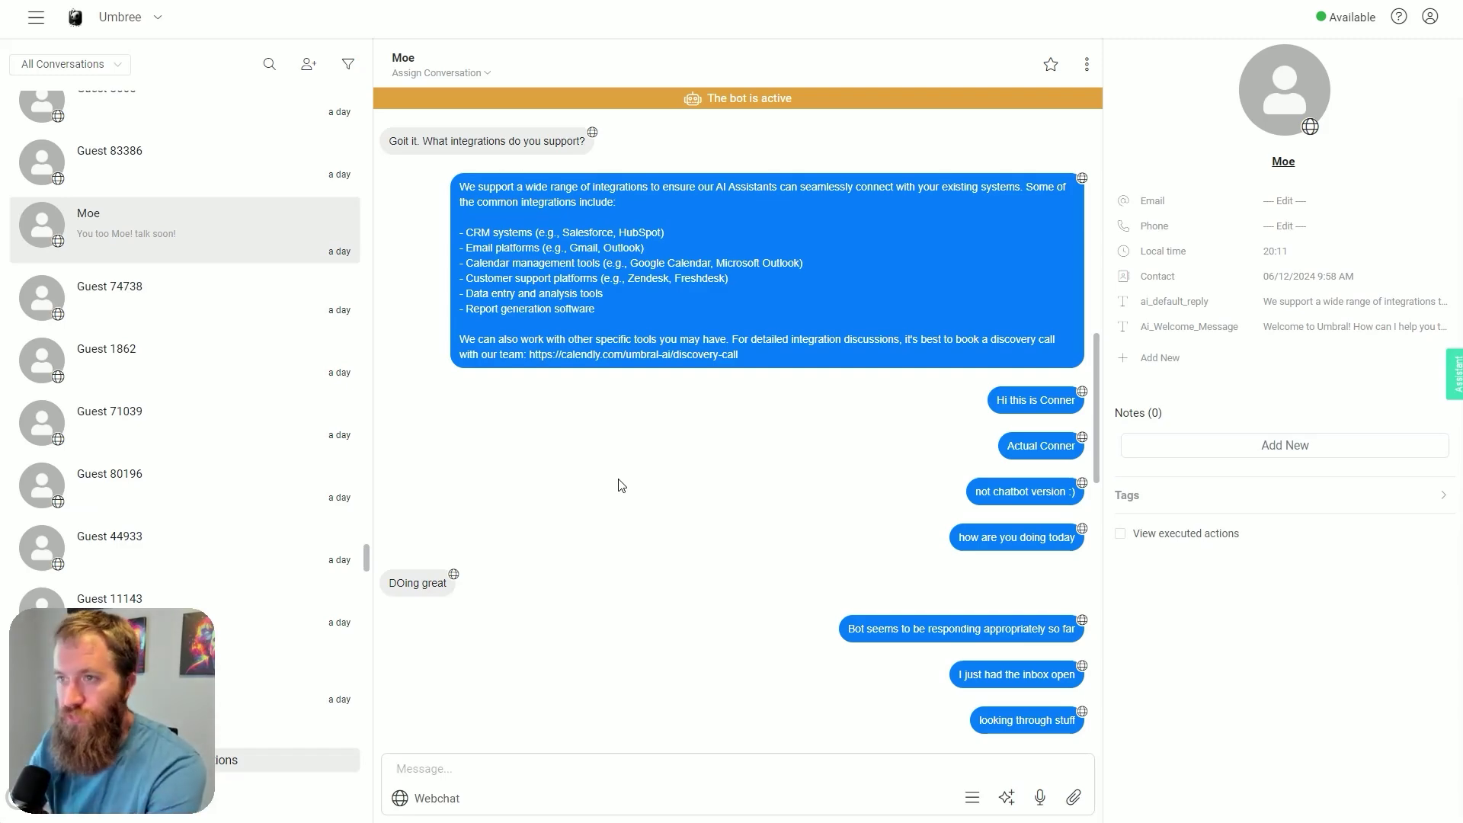
scroll(654, 427, "up", 15)
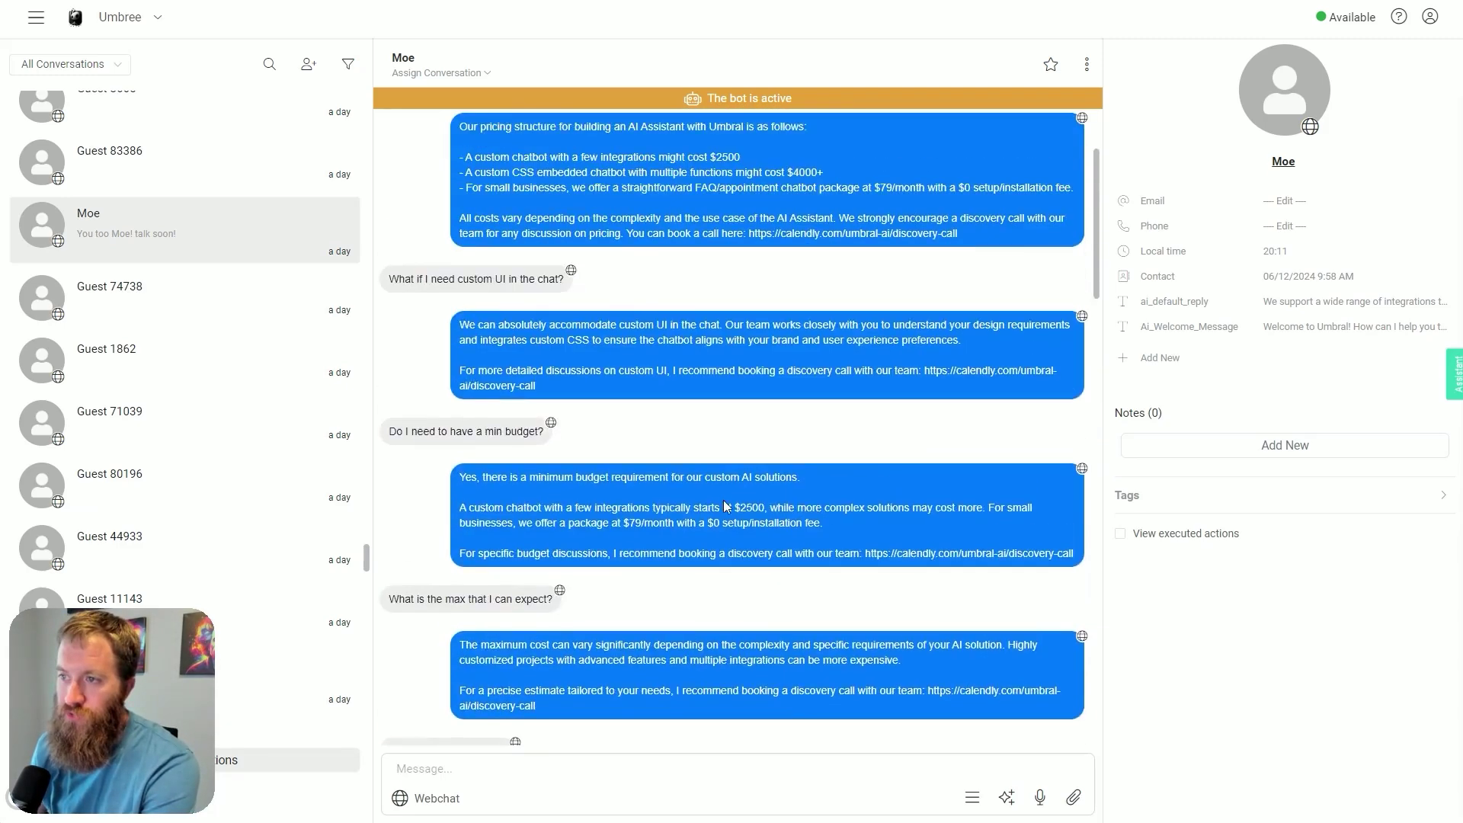
scroll(693, 442, "down", 4)
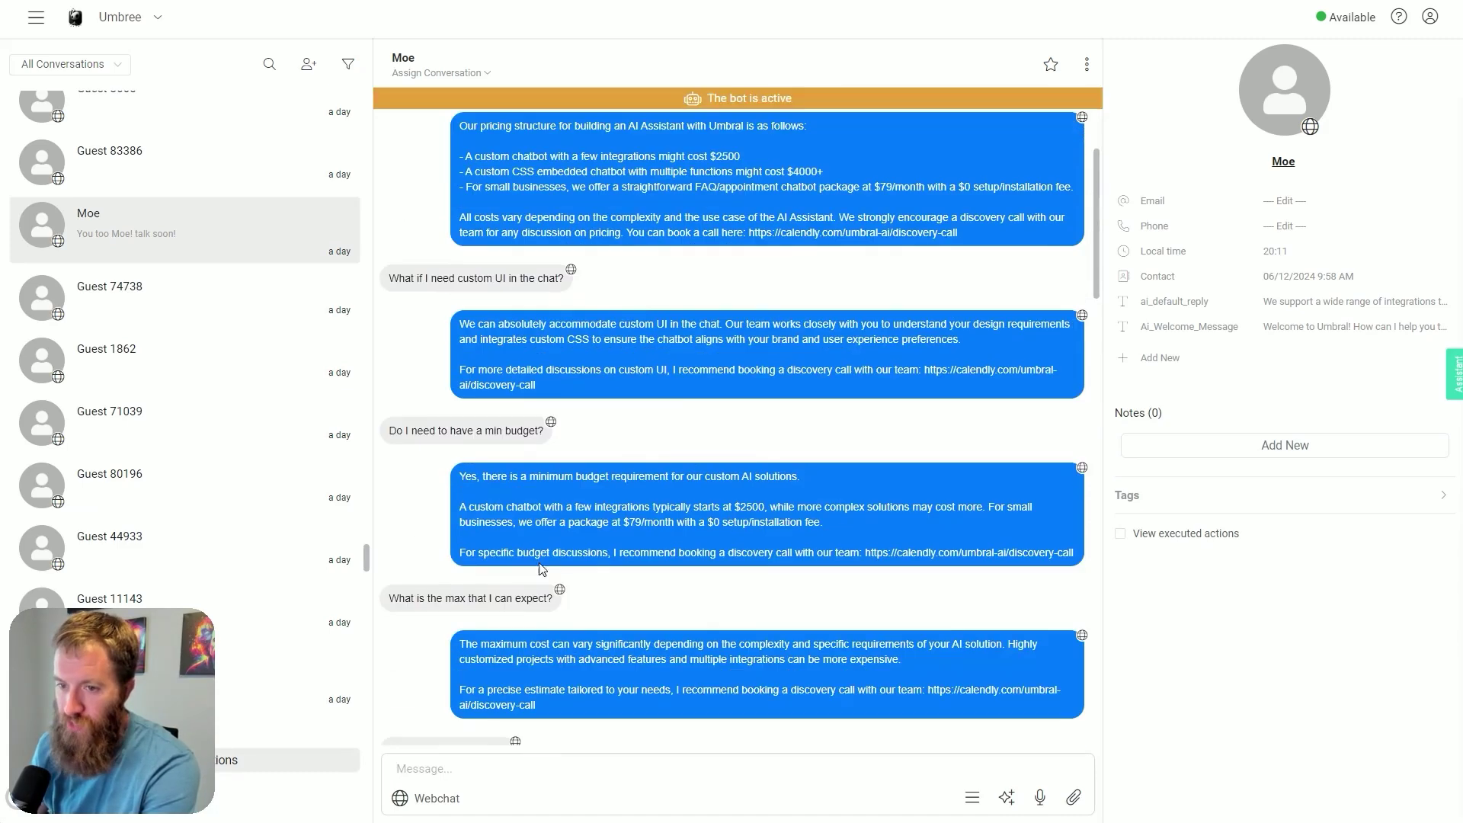
scroll(660, 595, "down", 4)
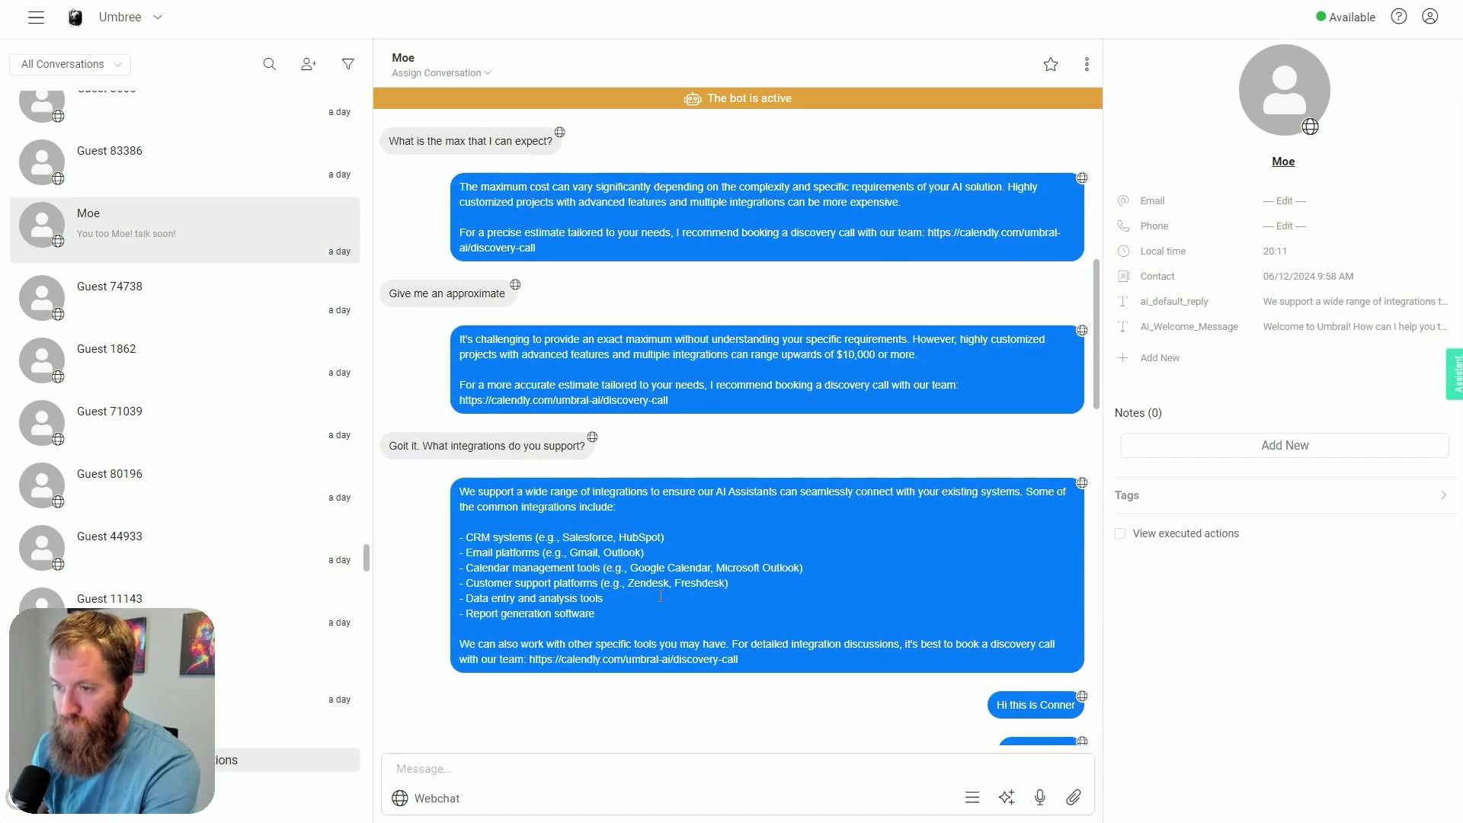
scroll(746, 571, "down", 1)
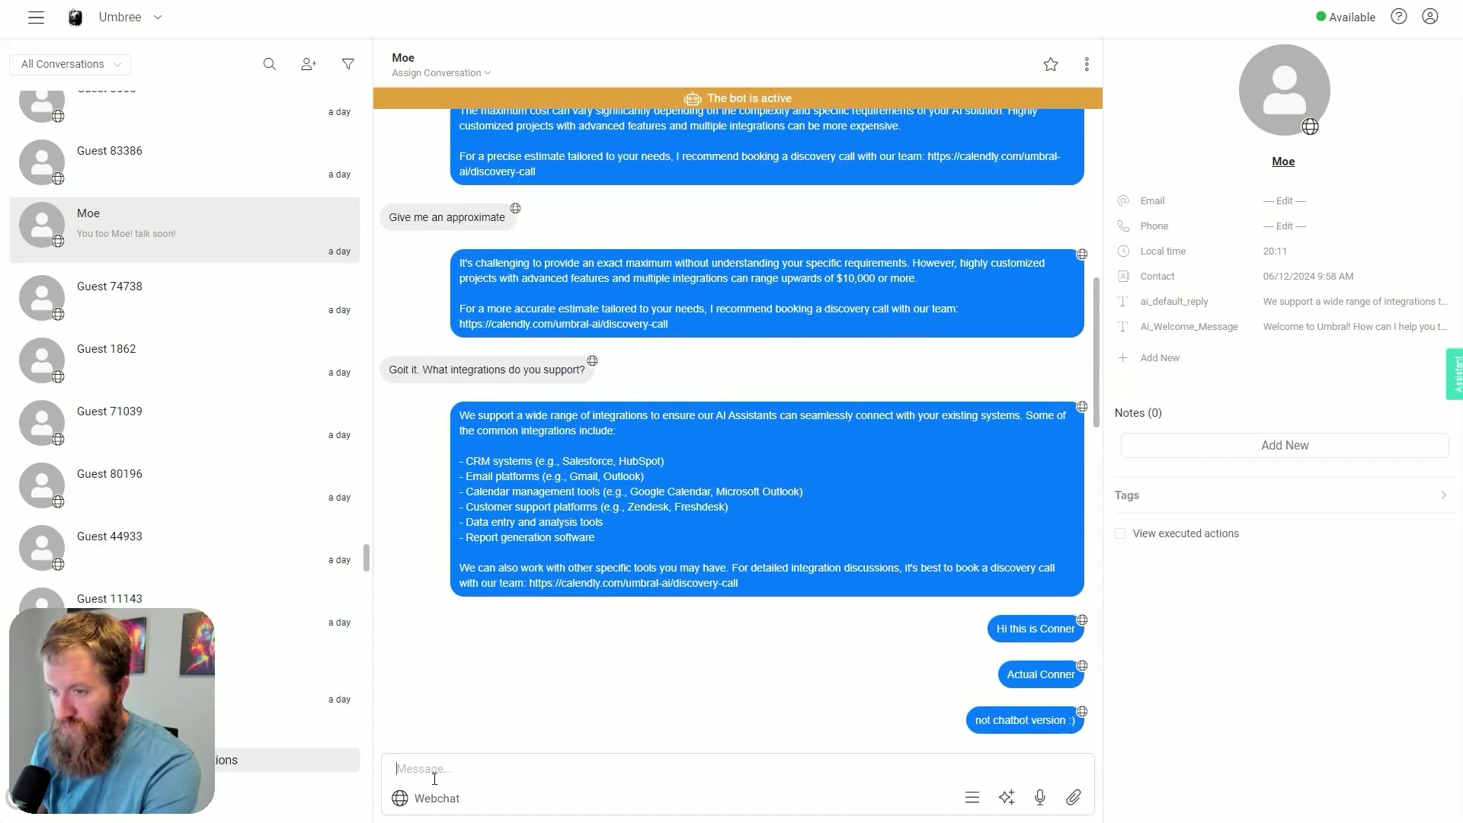
scroll(661, 610, "down", 3)
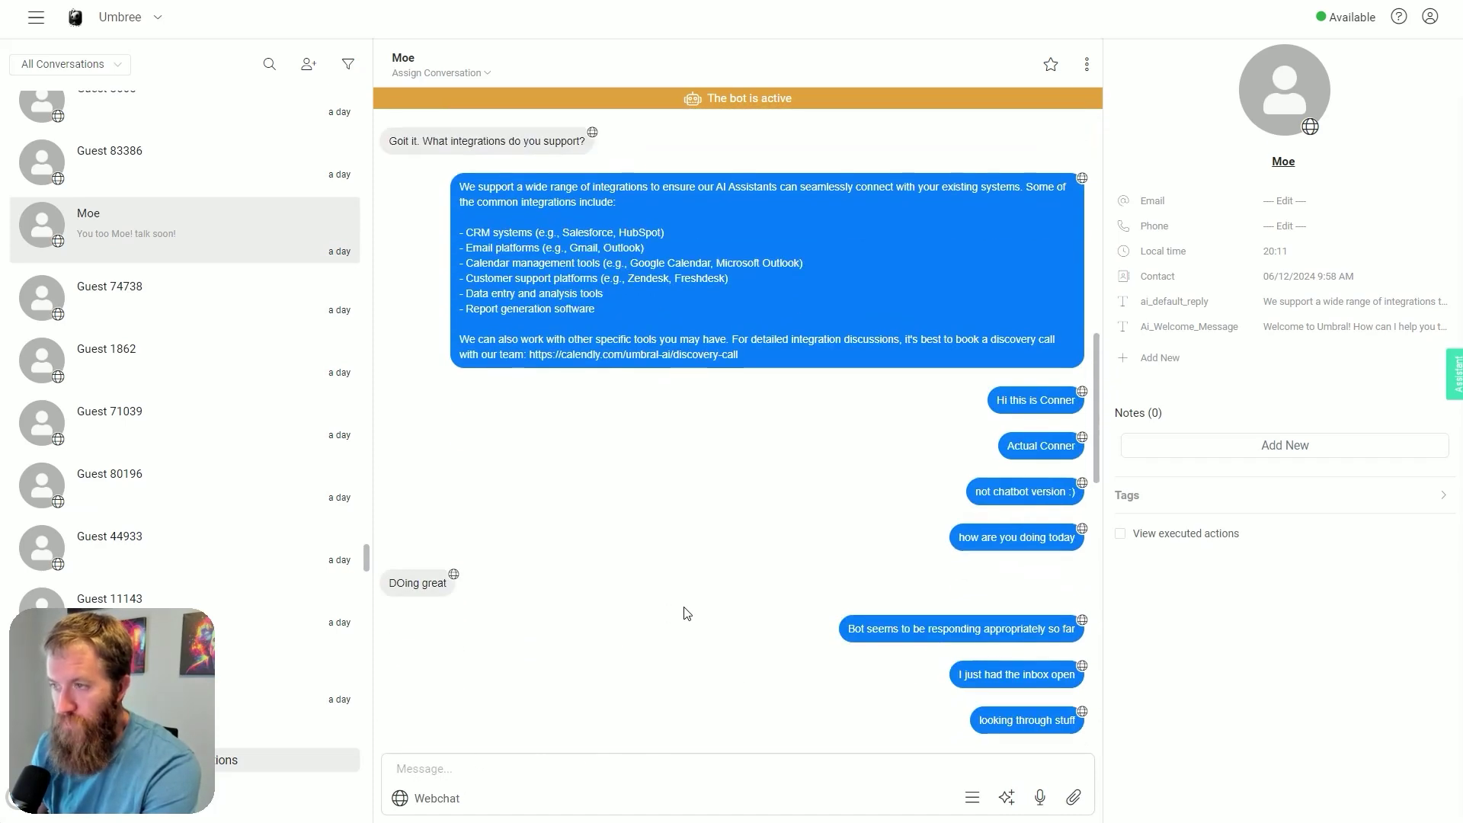
Draft 'Hi this is conner' in the reply box, then delete the drafted text
type("Hi this is ")
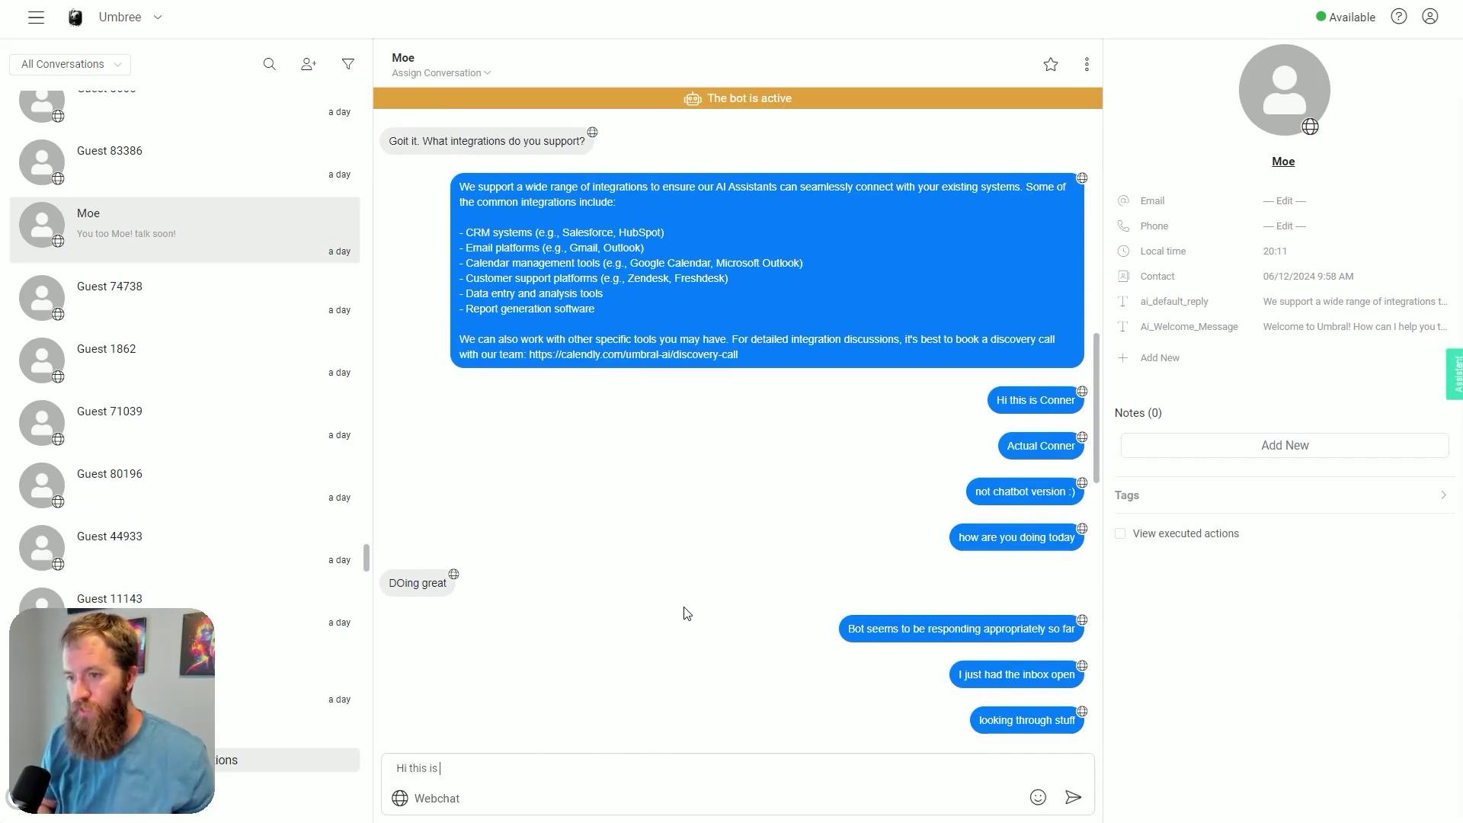
type("conner")
left_click_drag(995, 400, 1073, 400)
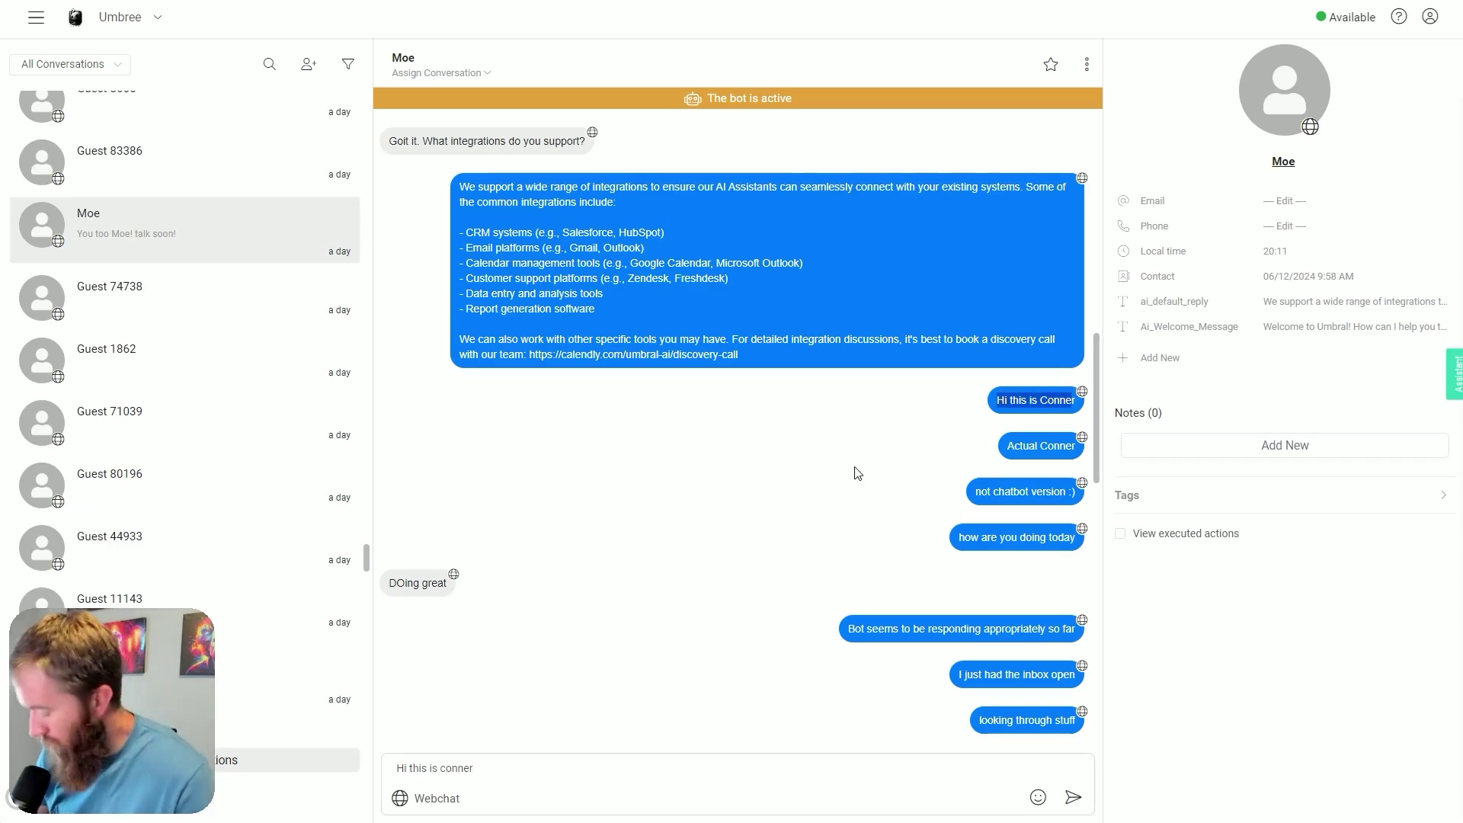
left_click(549, 773)
key("BackSpace")
key("BackSpace")
key("BackSpace")
key("BackSpace")
key("BackSpace")
key("BackSpace")
key("BackSpace")
key("BackSpace")
key("BackSpace")
key("BackSpace")
key("BackSpace")
key("BackSpace")
key("BackSpace")
key("BackSpace")
key("BackSpace")
key("BackSpace")
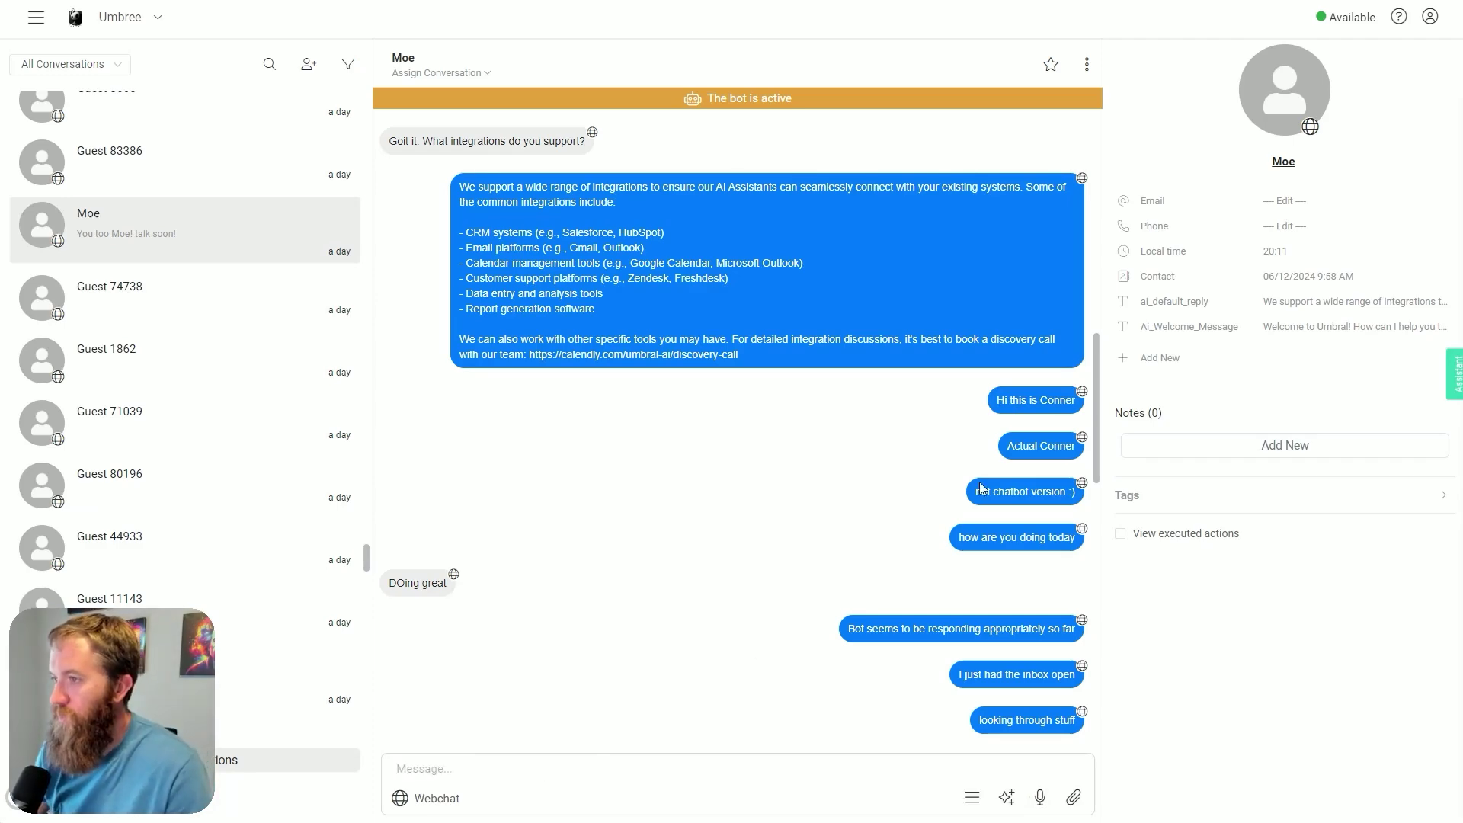
Highlight the 'Actual Conner', 'Bot seems to be responding' and 'figured I'd say hello' messages
left_click_drag(1006, 445, 1068, 460)
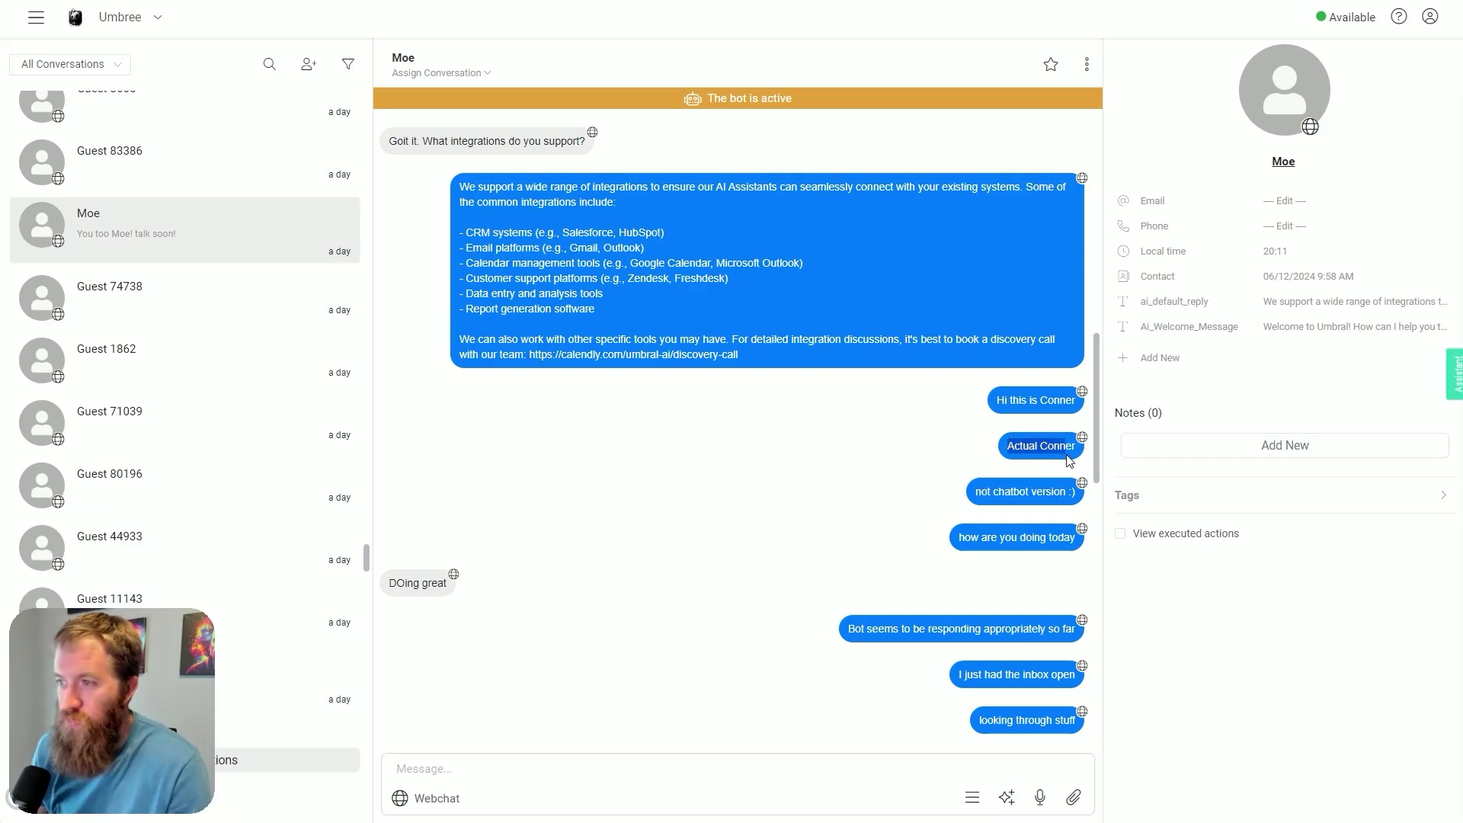
left_click(1006, 505)
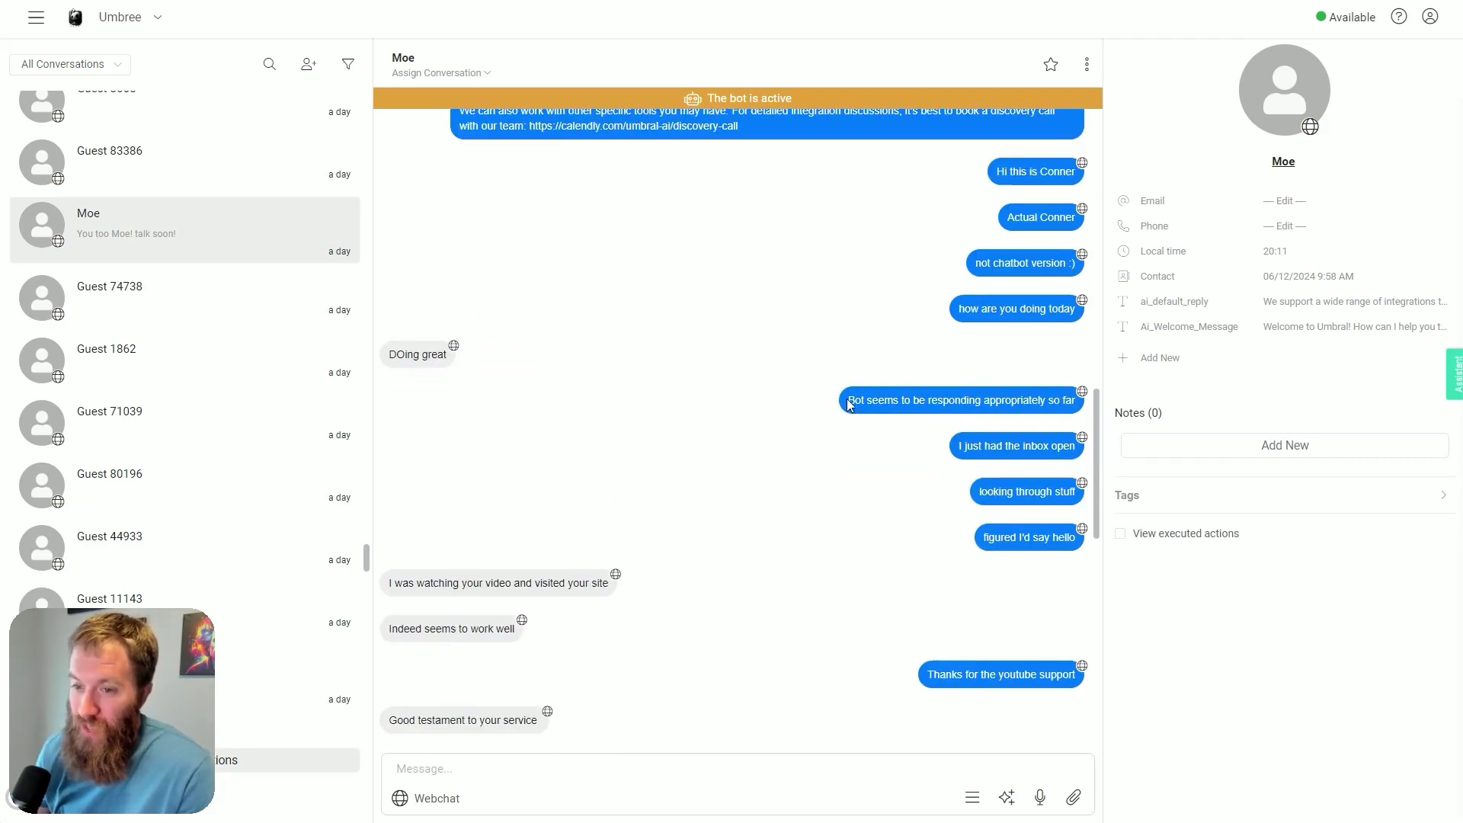
left_click_drag(846, 400, 1081, 405)
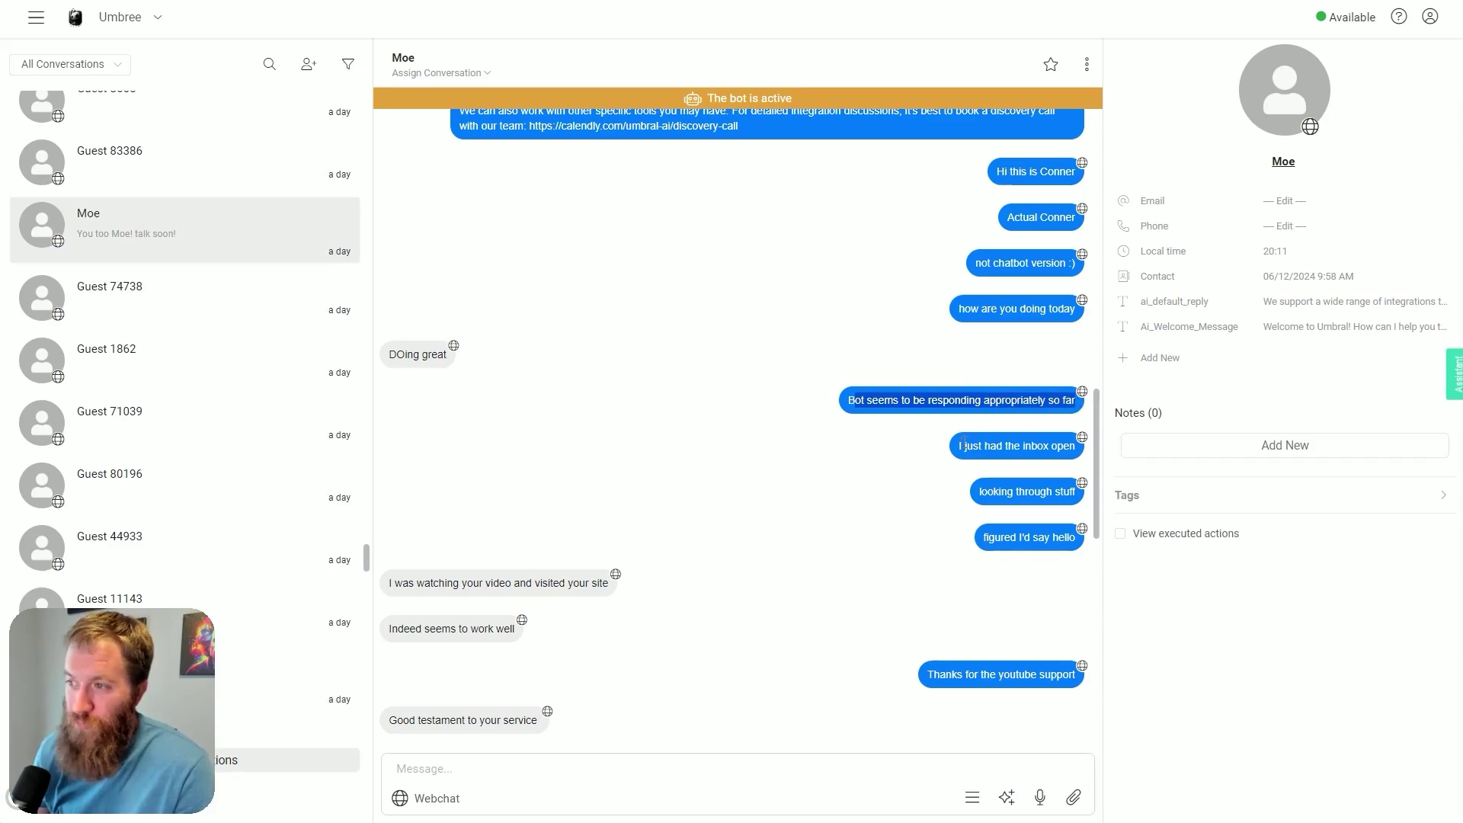
left_click(902, 551)
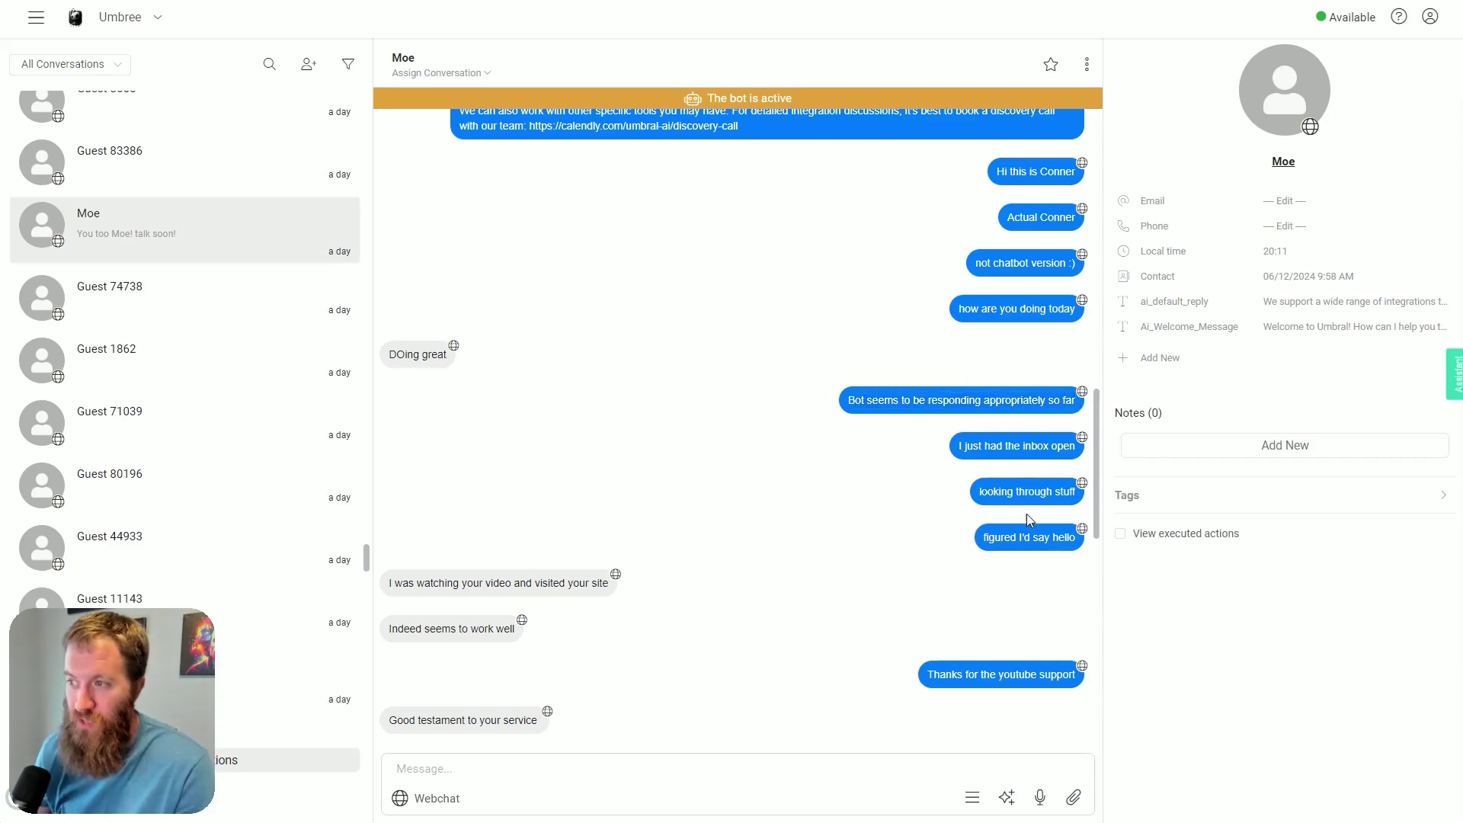
left_click_drag(986, 541, 1042, 542)
left_click(876, 568)
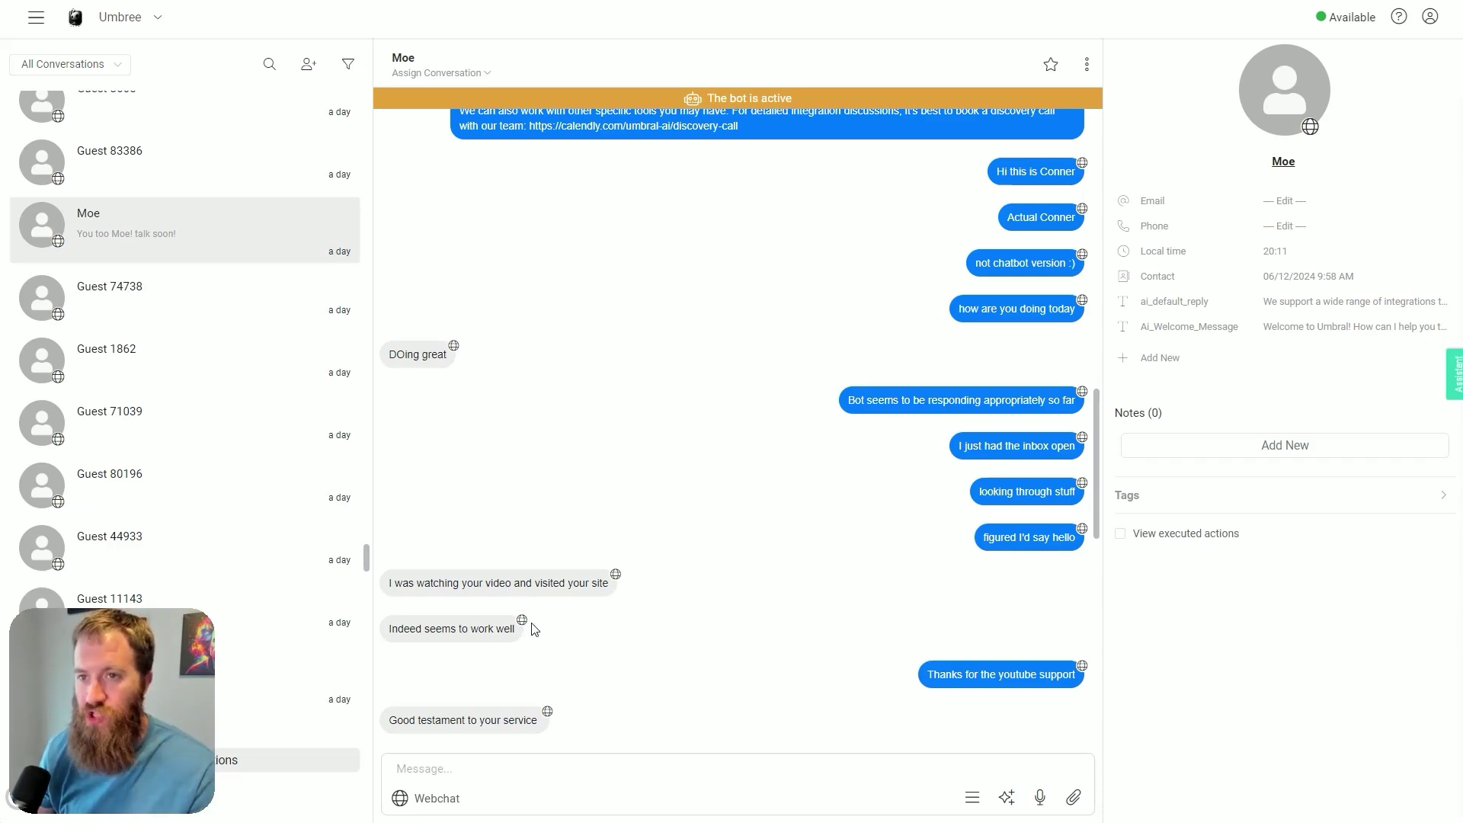
Type test text 'gljsdaf;lgjsdfgsdfgsdfgsdfg' in the reply box and start erasing it
left_click(526, 762)
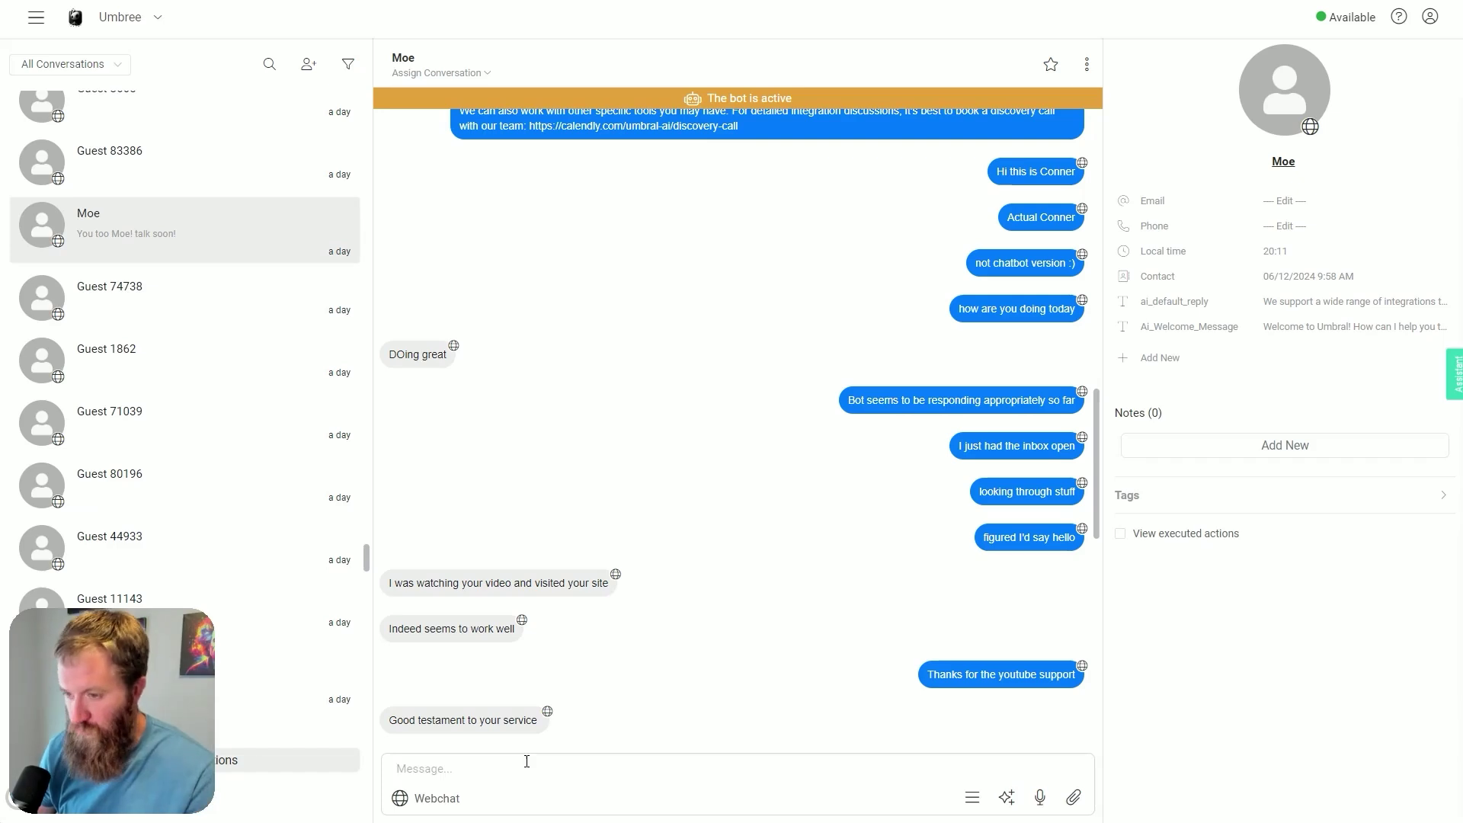
type("gljsdaf;lgjs")
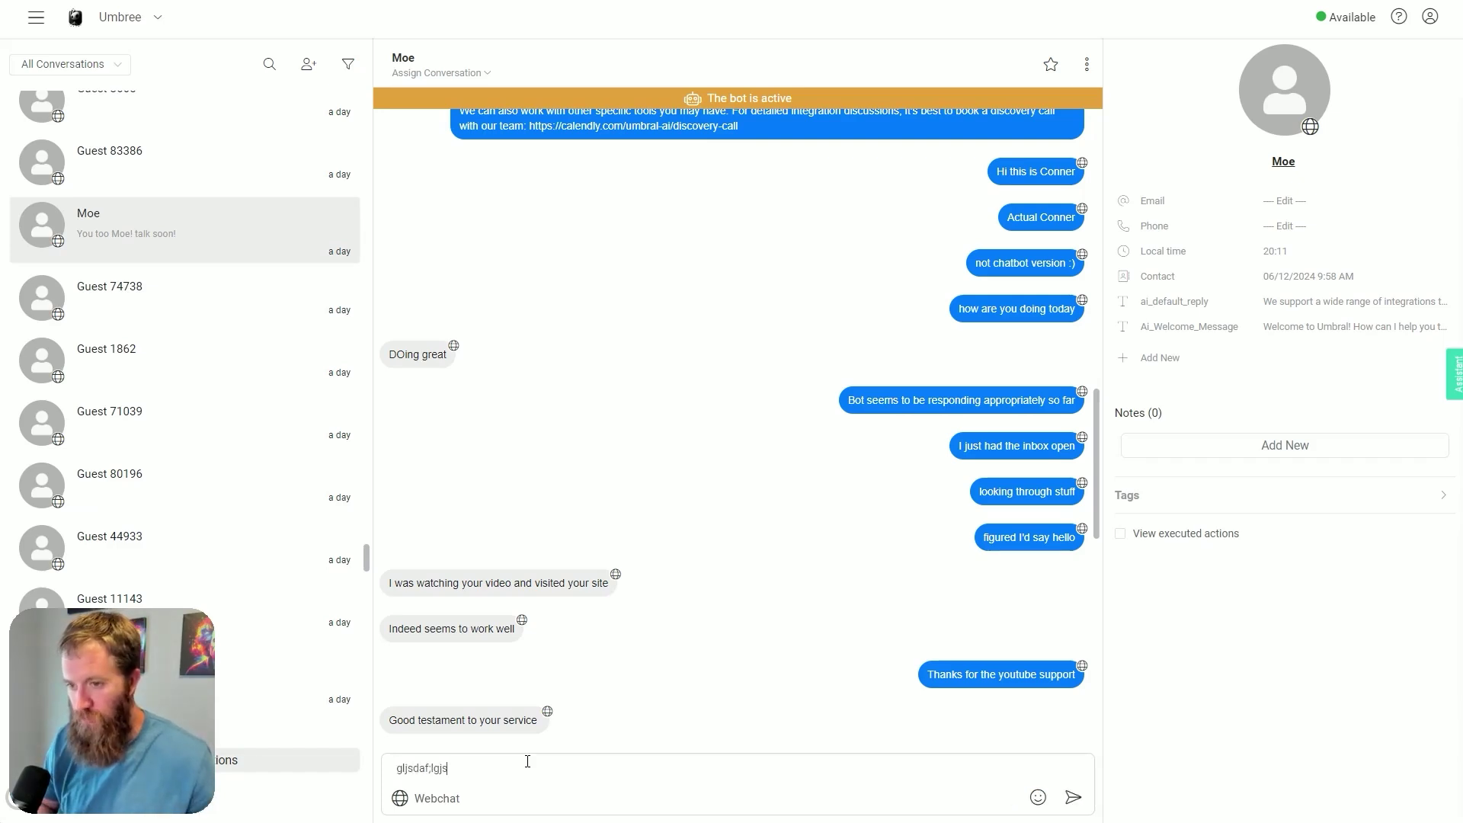
type("dfgsdfgsdfgsdfg")
key("BackSpace")
key("BackSpace")
key("BackSpace")
key("BackSpace")
key("BackSpace")
key("BackSpace")
key("BackSpace")
key("BackSpace")
key("BackSpace")
key("BackSpace")
key("BackSpace")
key("BackSpace")
key("BackSpace")
key("BackSpace")
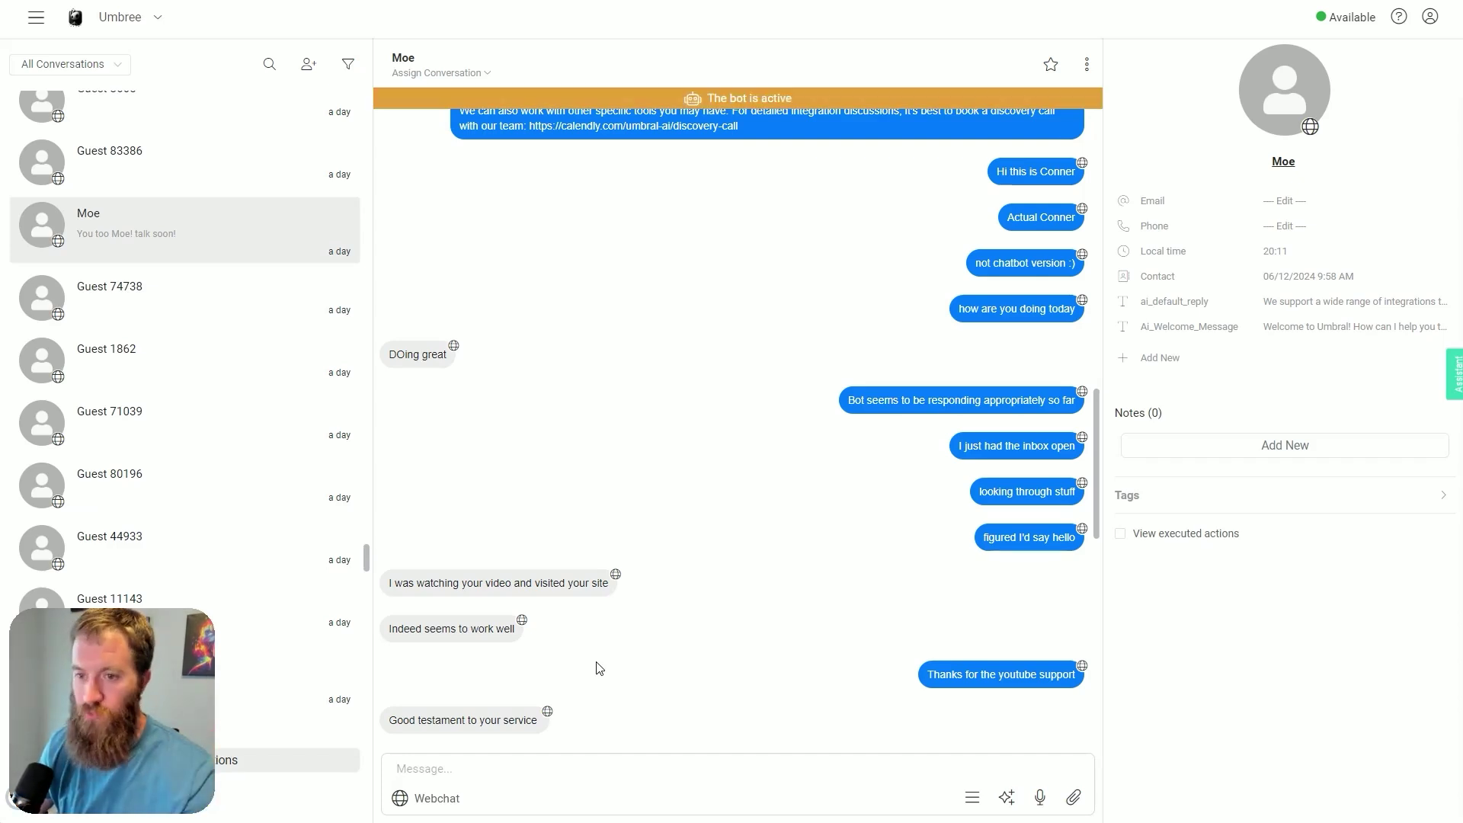
Highlight the video, 'Indeed seems to work well', YouTube support and 'Good testament' messages
scroll(781, 552, "down", 2)
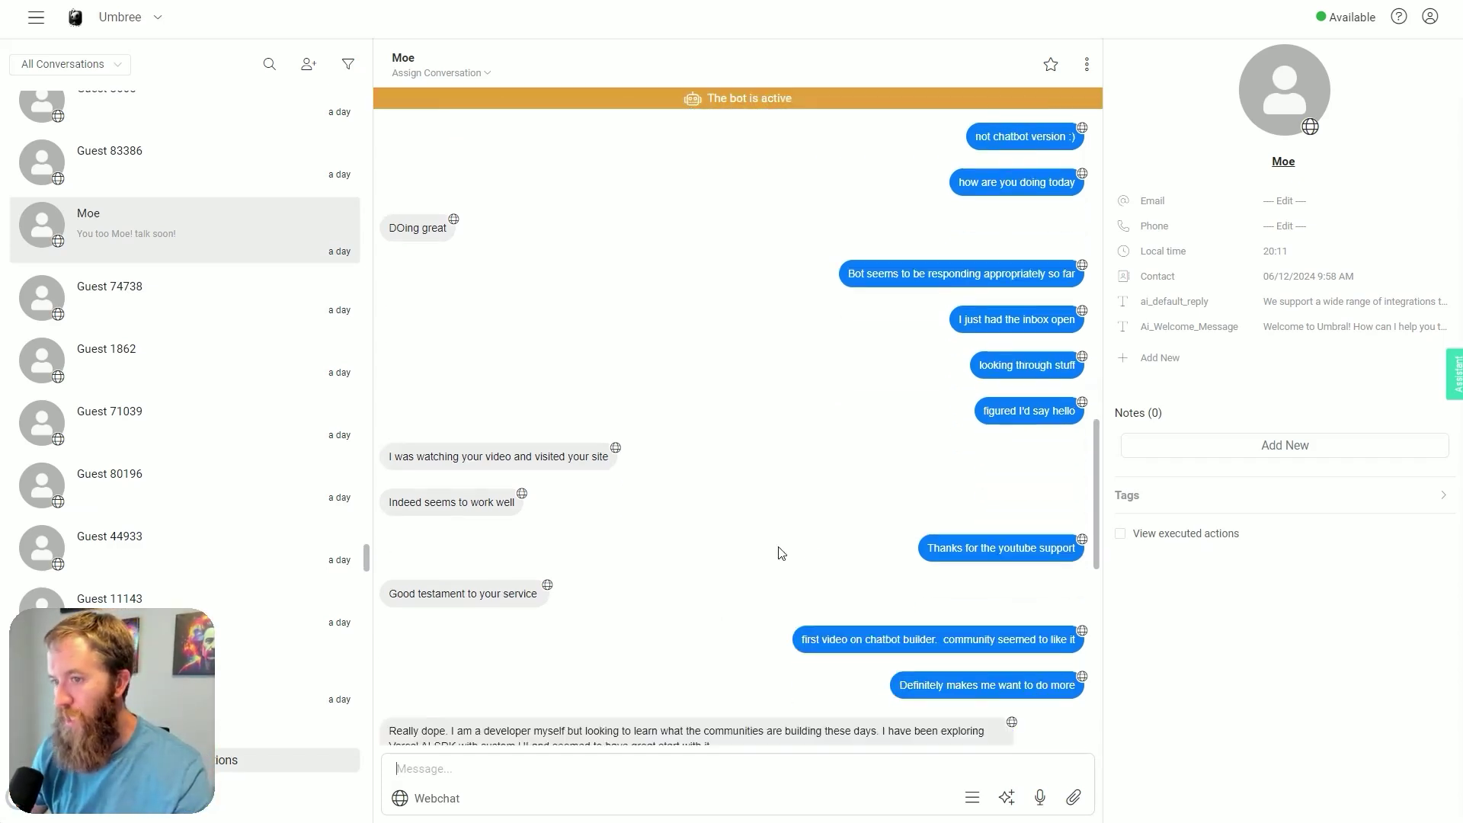
left_click_drag(612, 431, 388, 431)
left_click(629, 499)
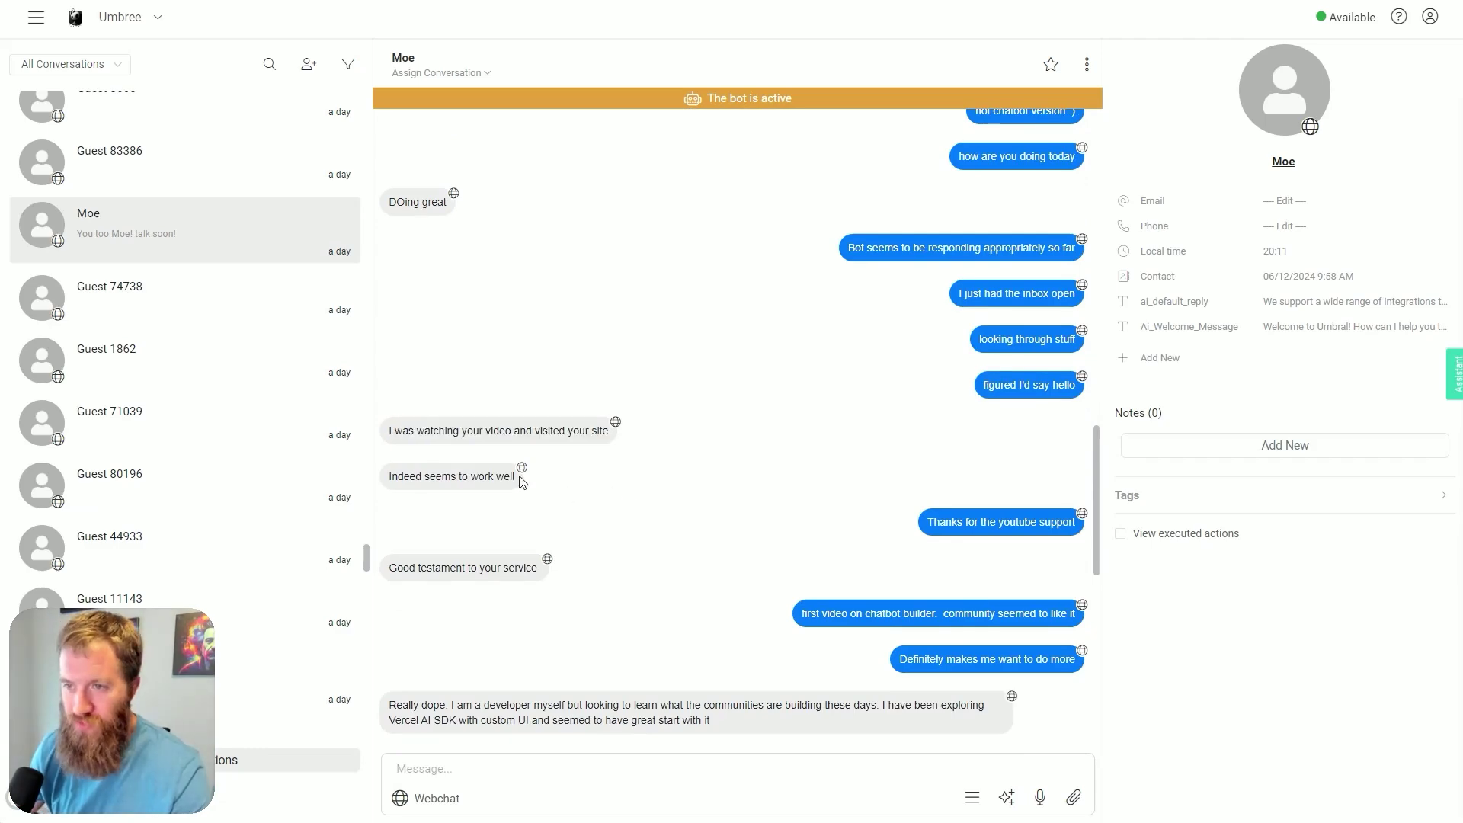
left_click_drag(521, 481, 388, 480)
left_click(521, 485)
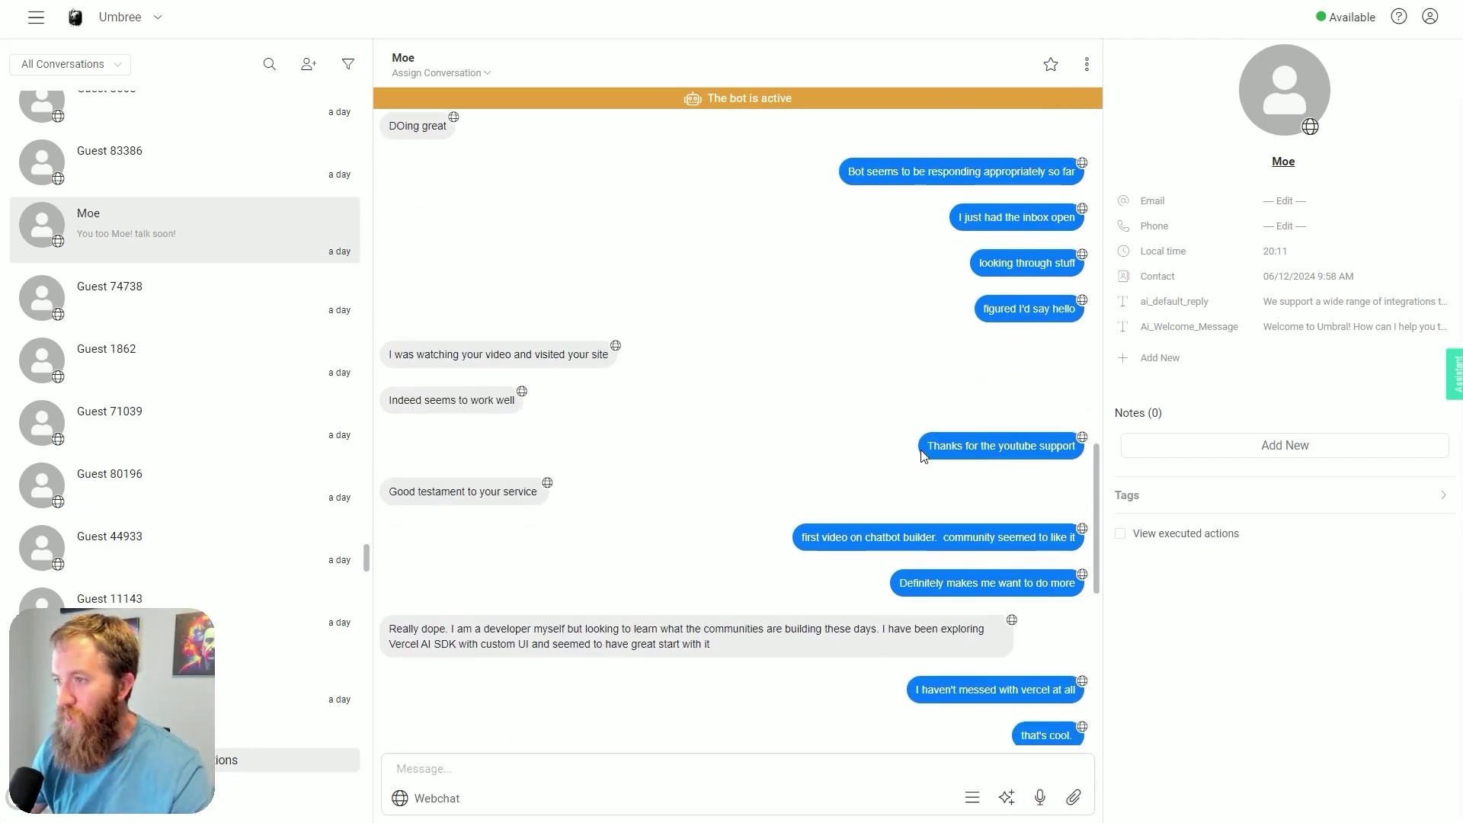
left_click_drag(922, 455, 1077, 457)
left_click(644, 466)
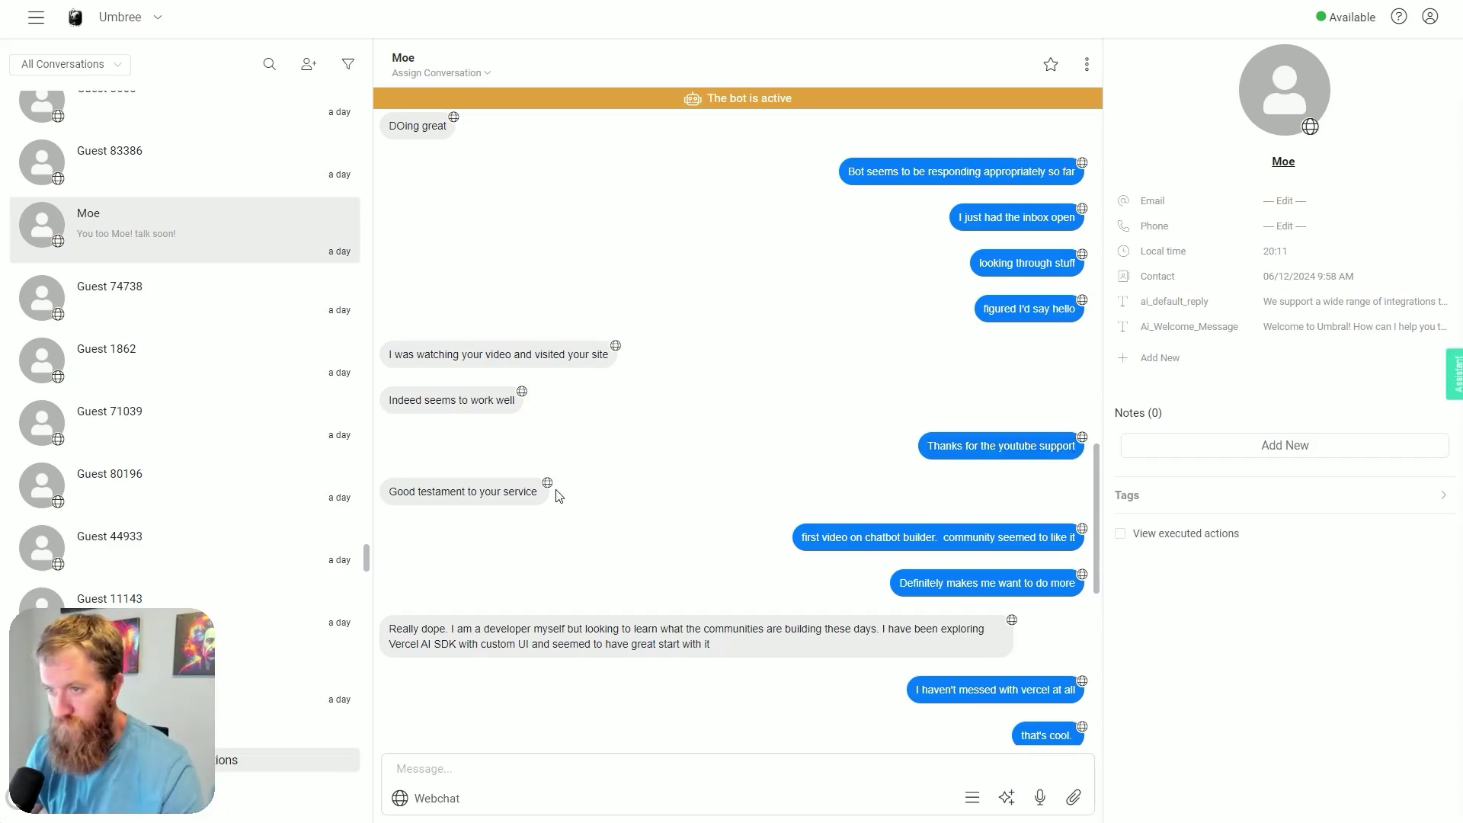
left_click_drag(558, 494, 388, 496)
left_click(627, 533)
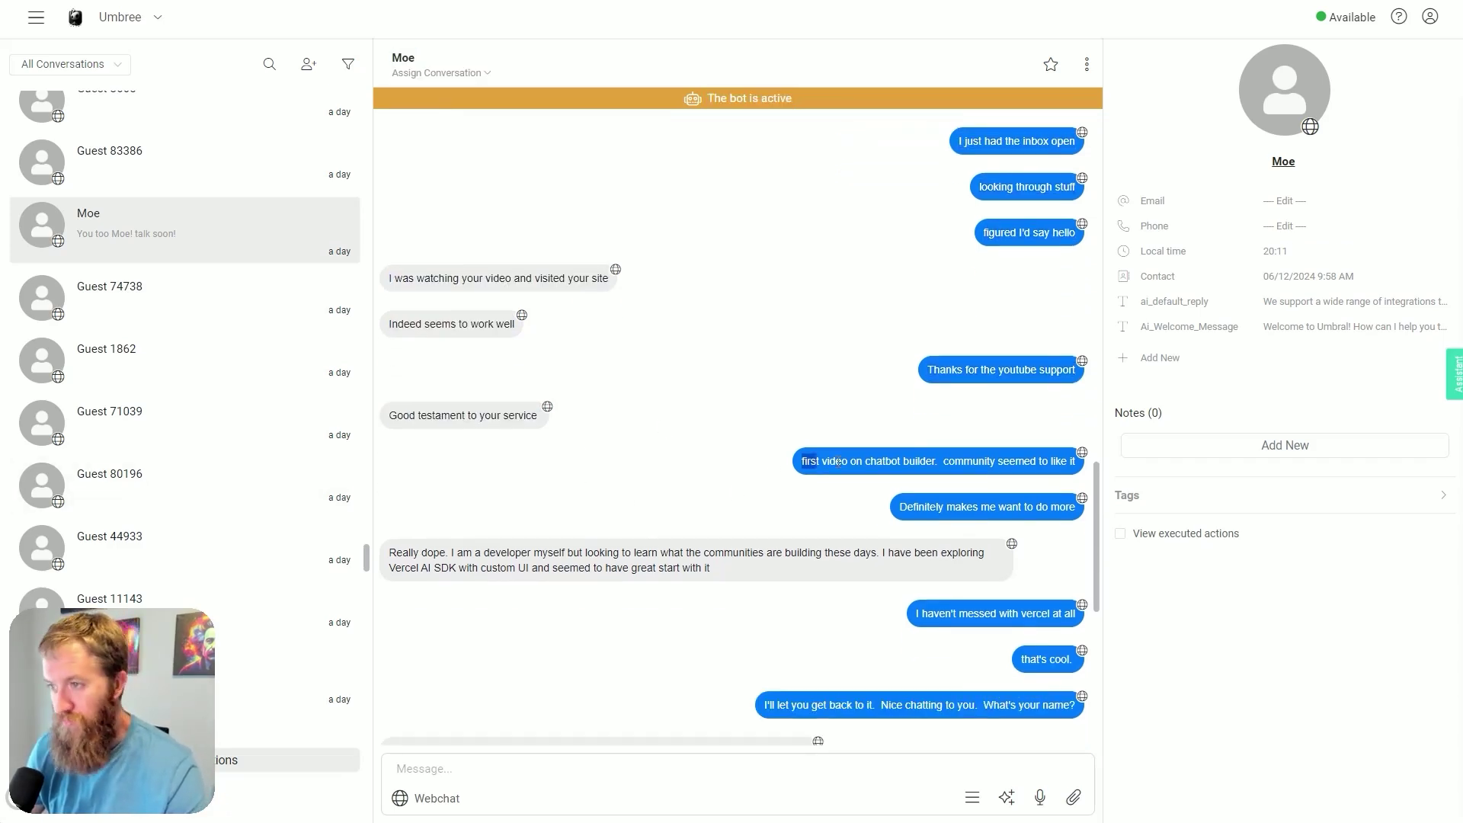
left_click_drag(804, 460, 1033, 485)
left_click(846, 526)
Highlight 'Definitely makes me want to do more' and Moe's message about the Vercel AI SDK
scroll(855, 480, "down", 2)
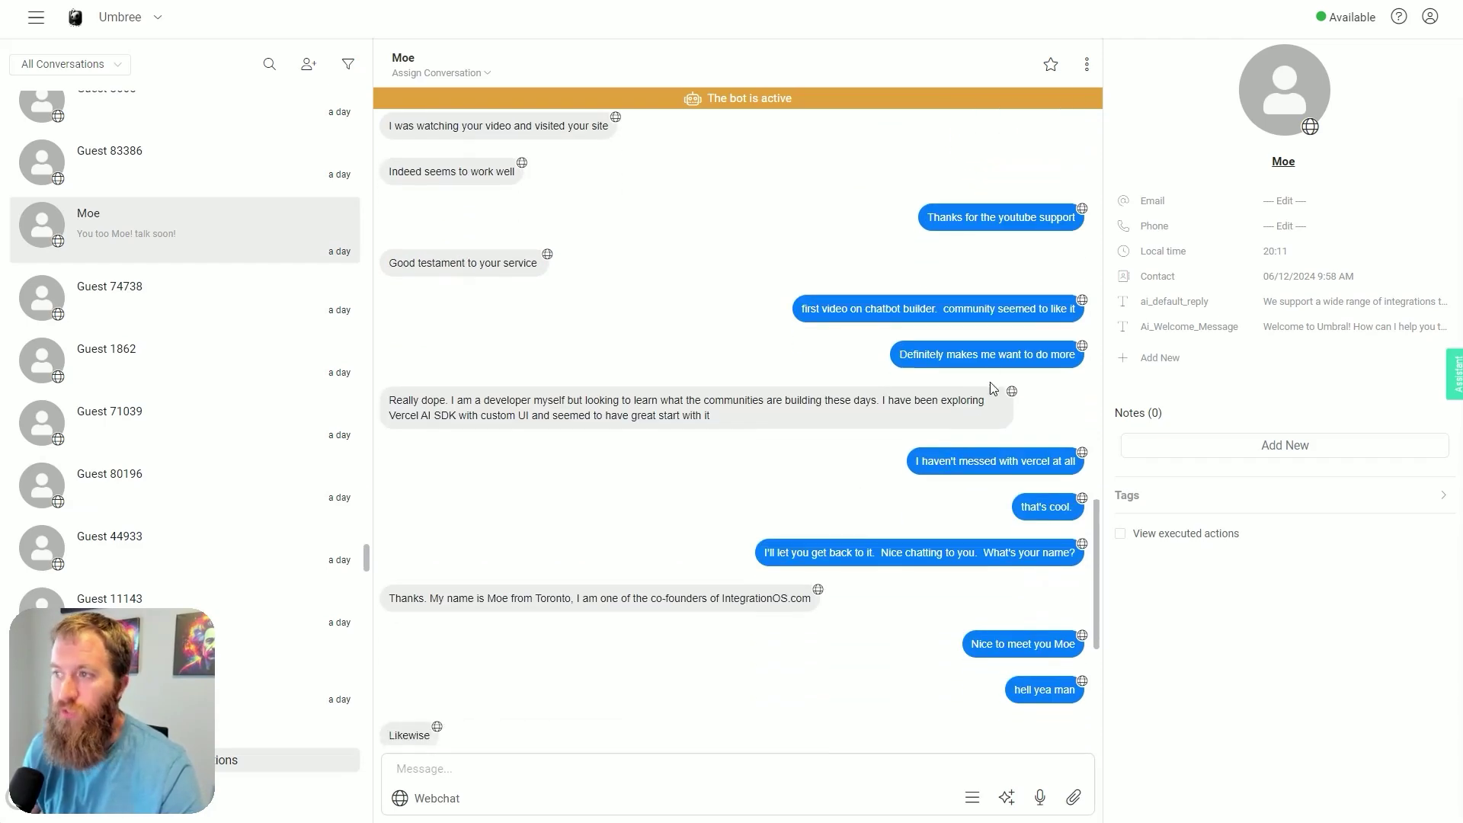
left_click_drag(908, 355, 1082, 376)
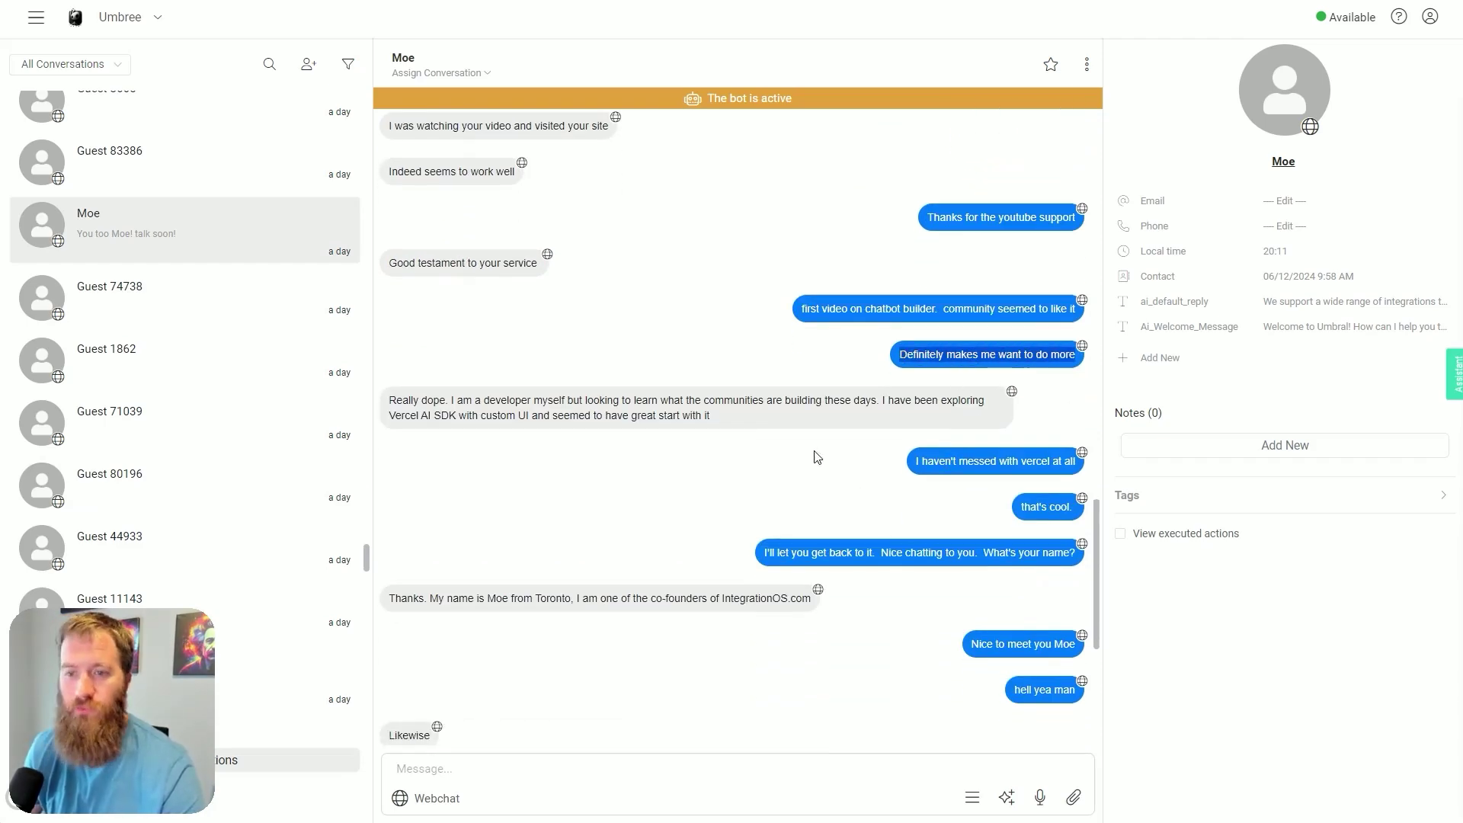
left_click(531, 451)
left_click_drag(391, 399, 754, 428)
left_click(742, 488)
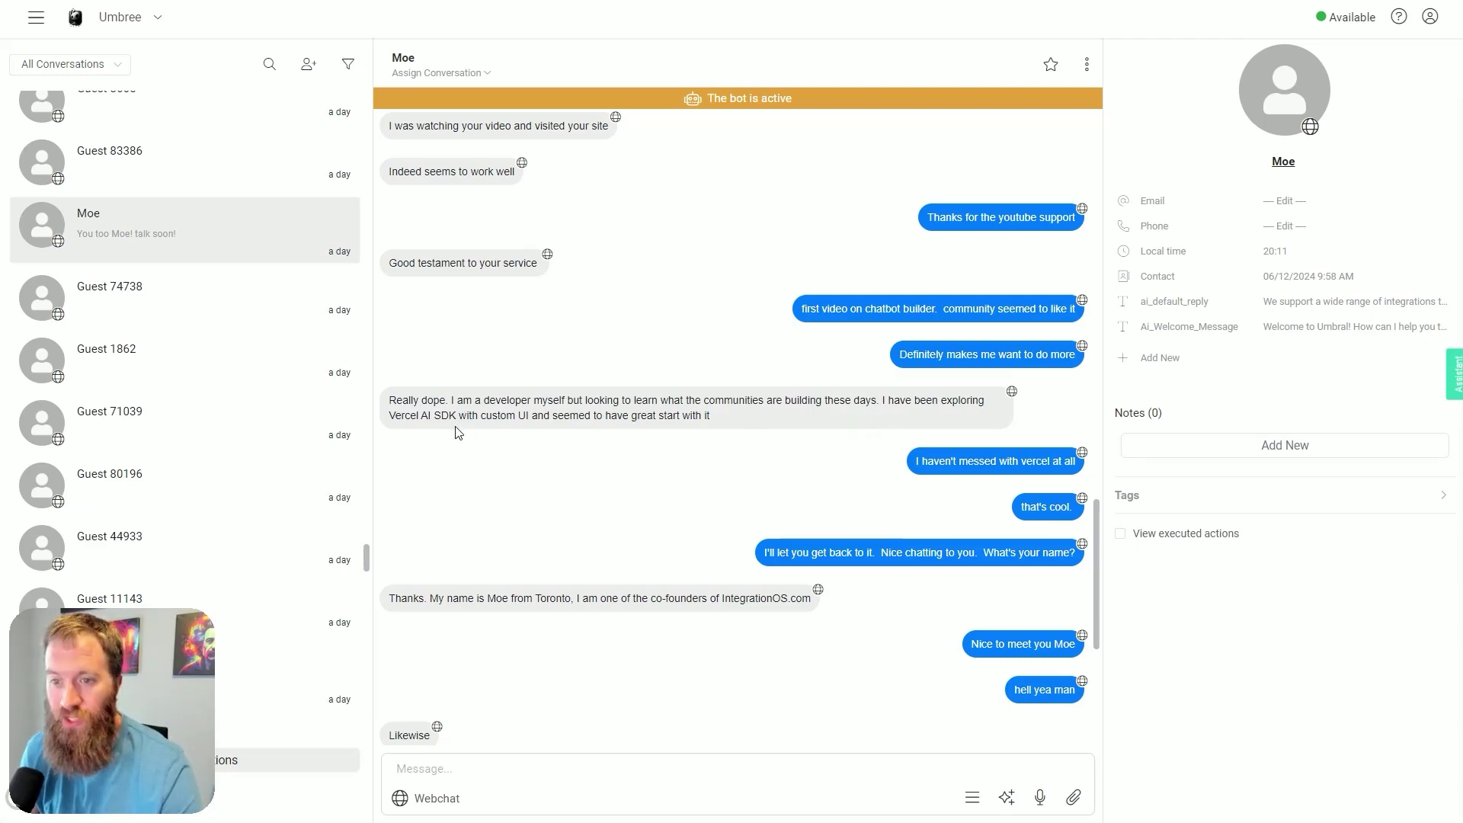
Scroll down to highlight the name question, Moe's name and hometown, and 'Nice to meet you Moe'
scroll(664, 444, "down", 2)
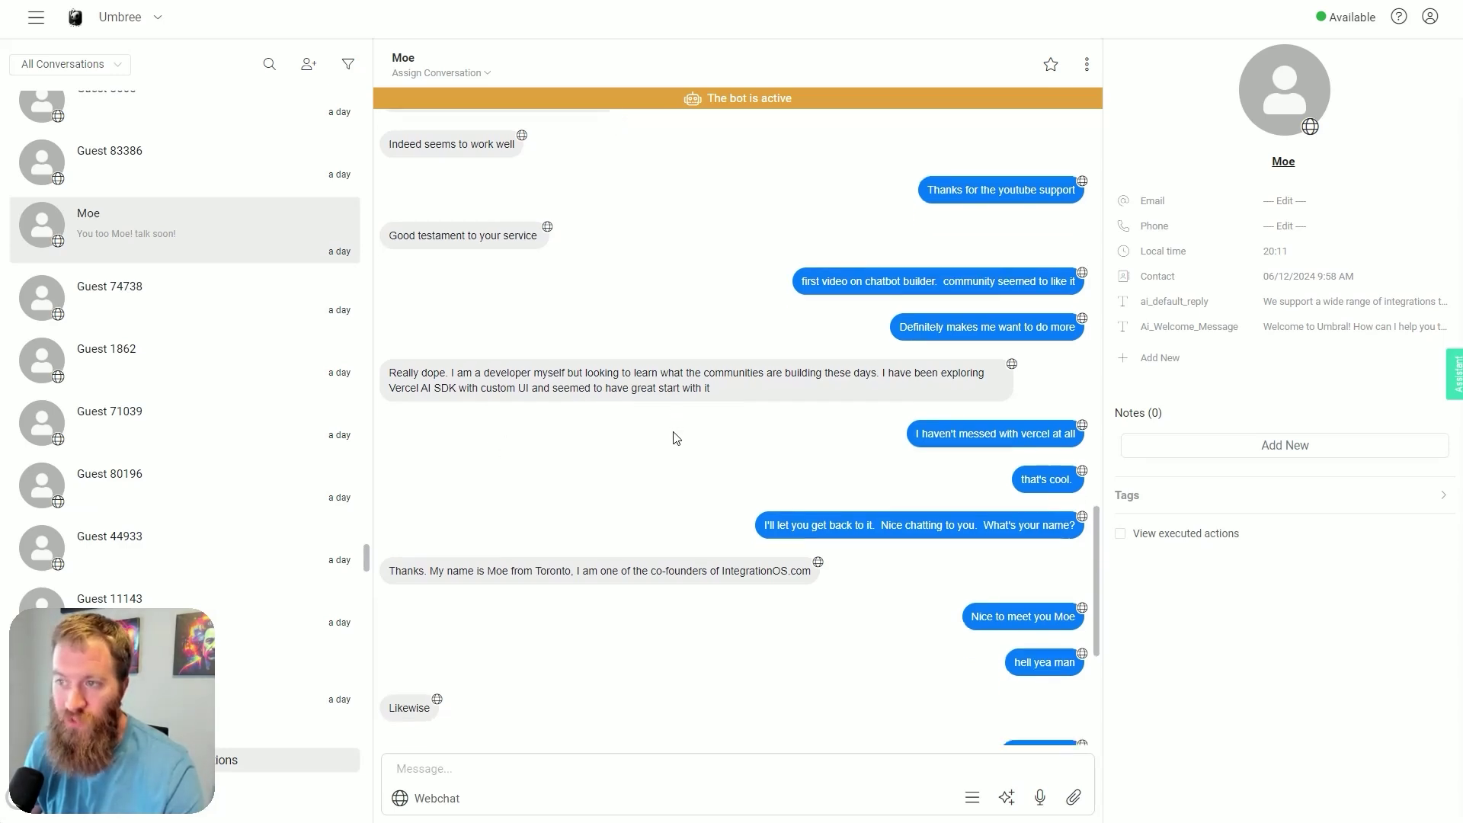
scroll(918, 407, "down", 2)
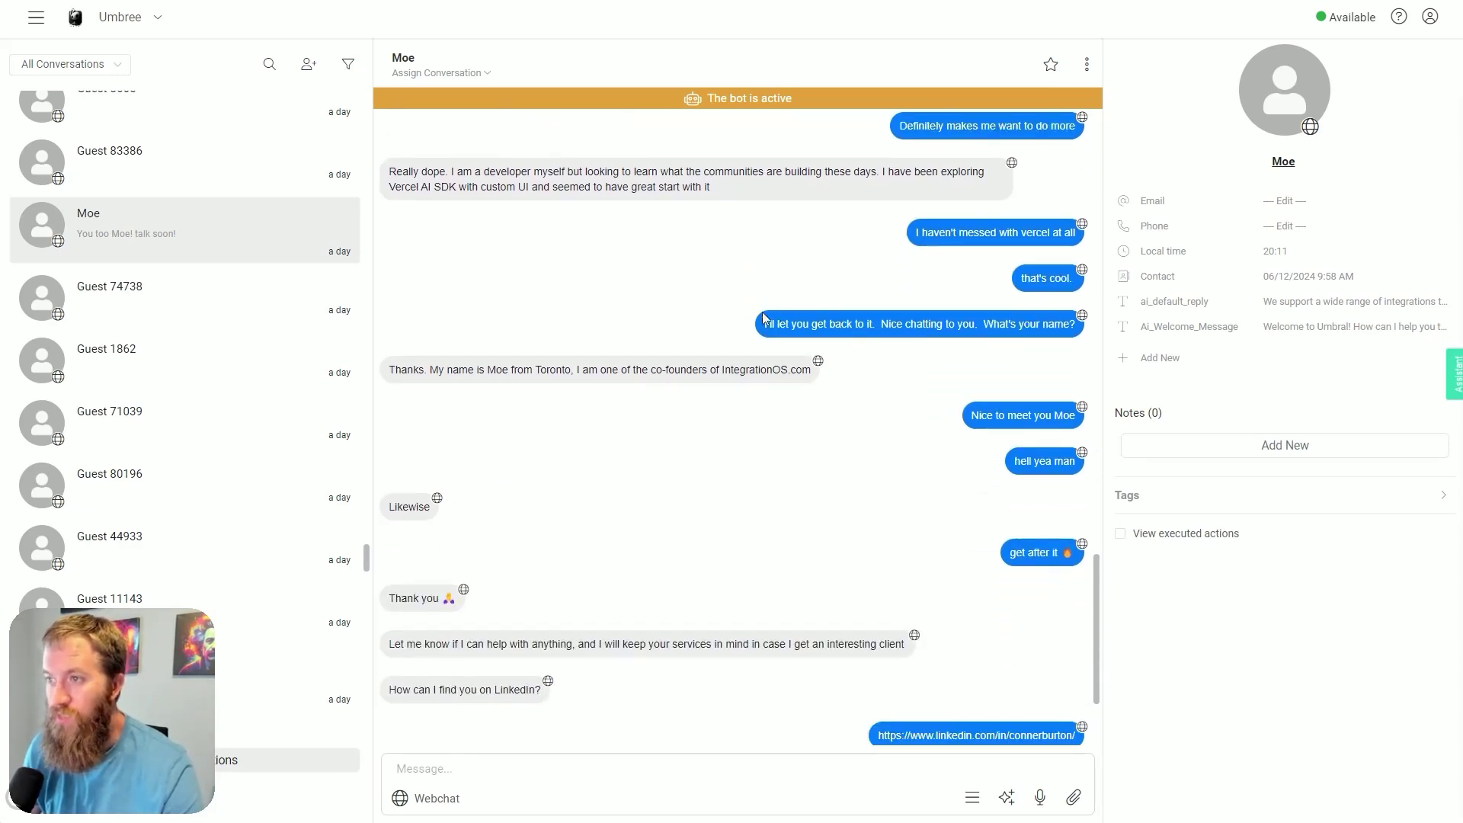
left_click_drag(762, 323, 1023, 323)
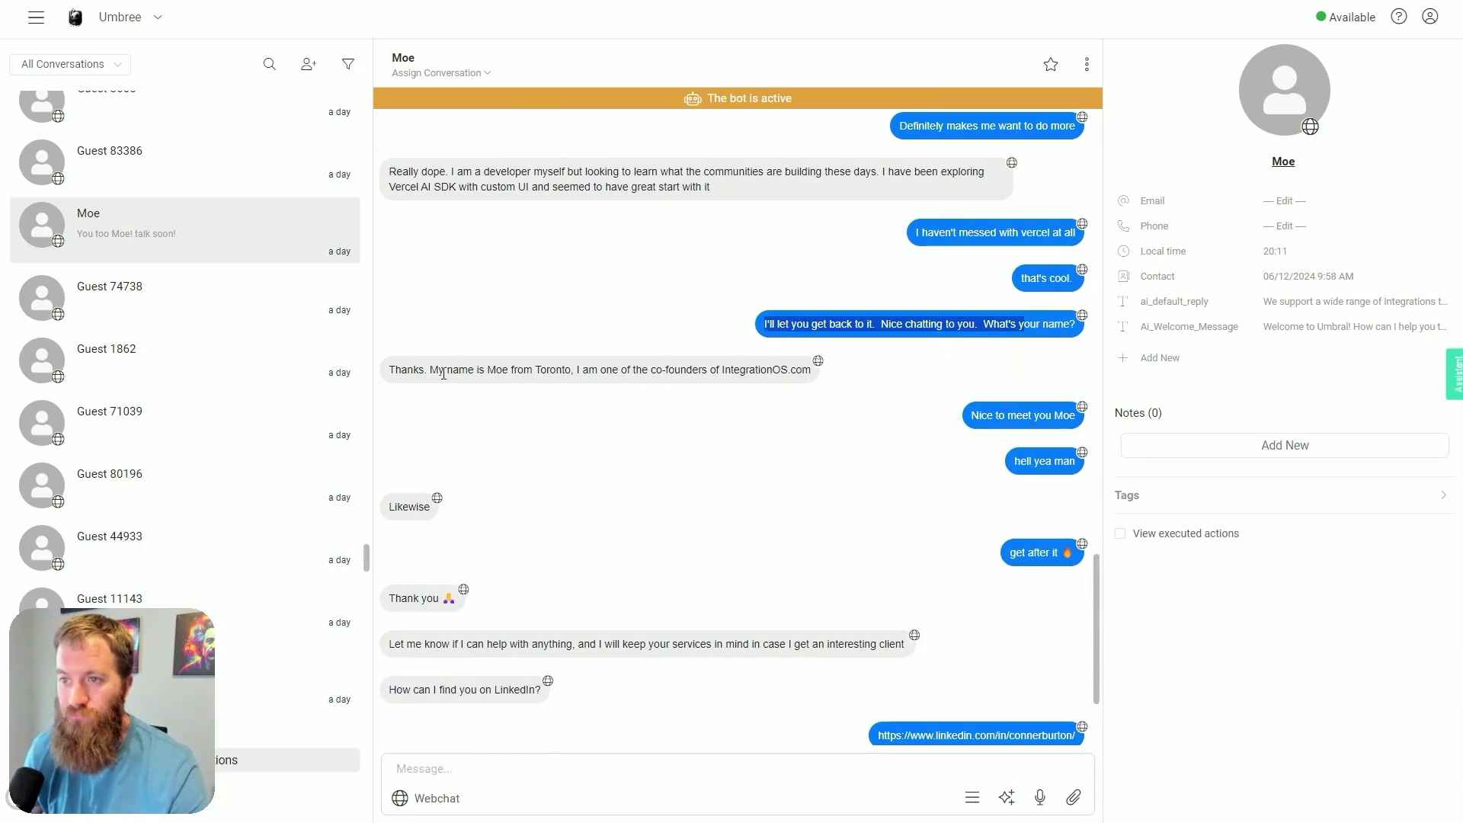
left_click_drag(443, 373, 797, 374)
left_click(661, 579)
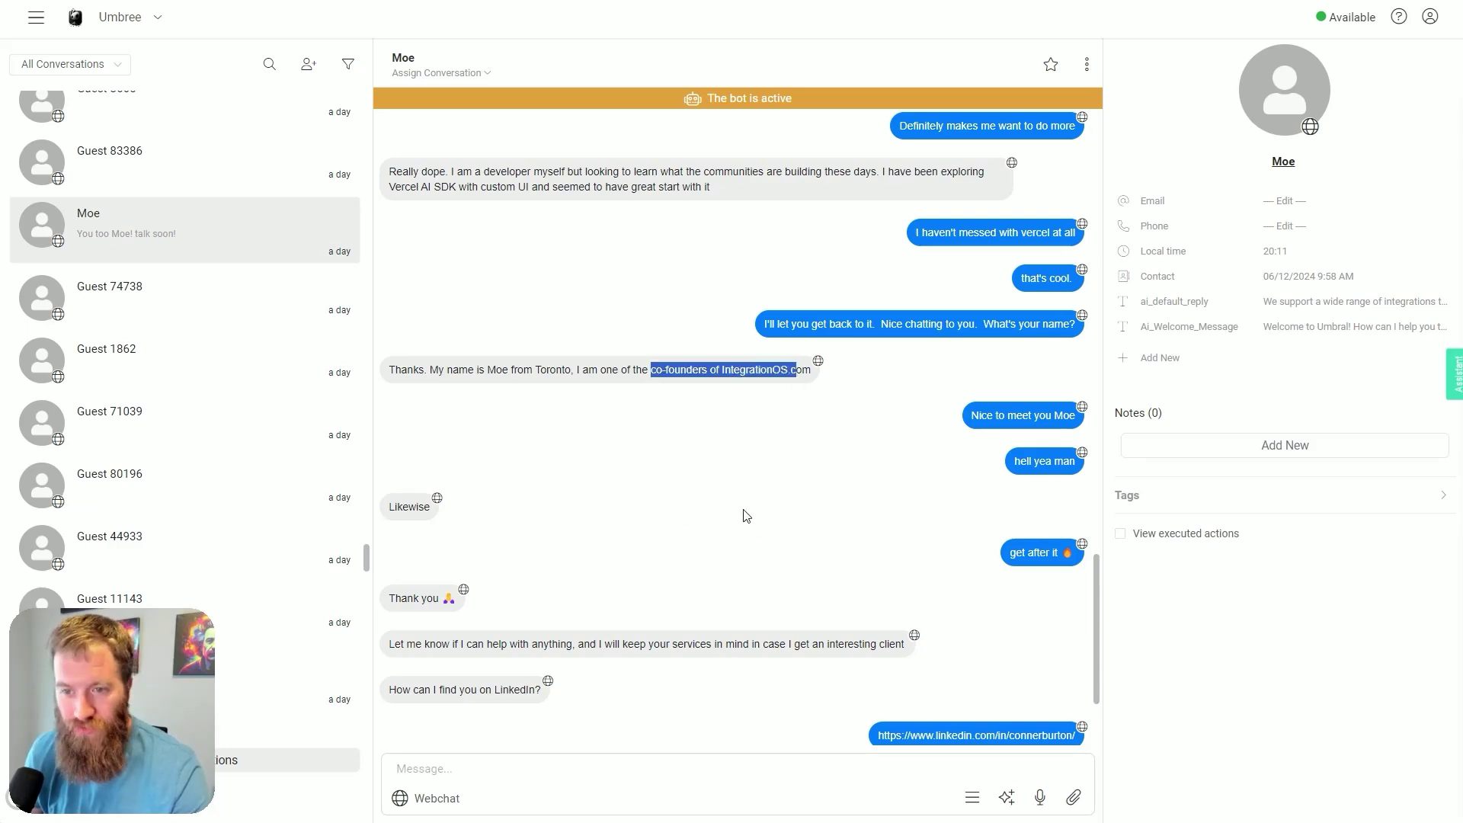
left_click(806, 480)
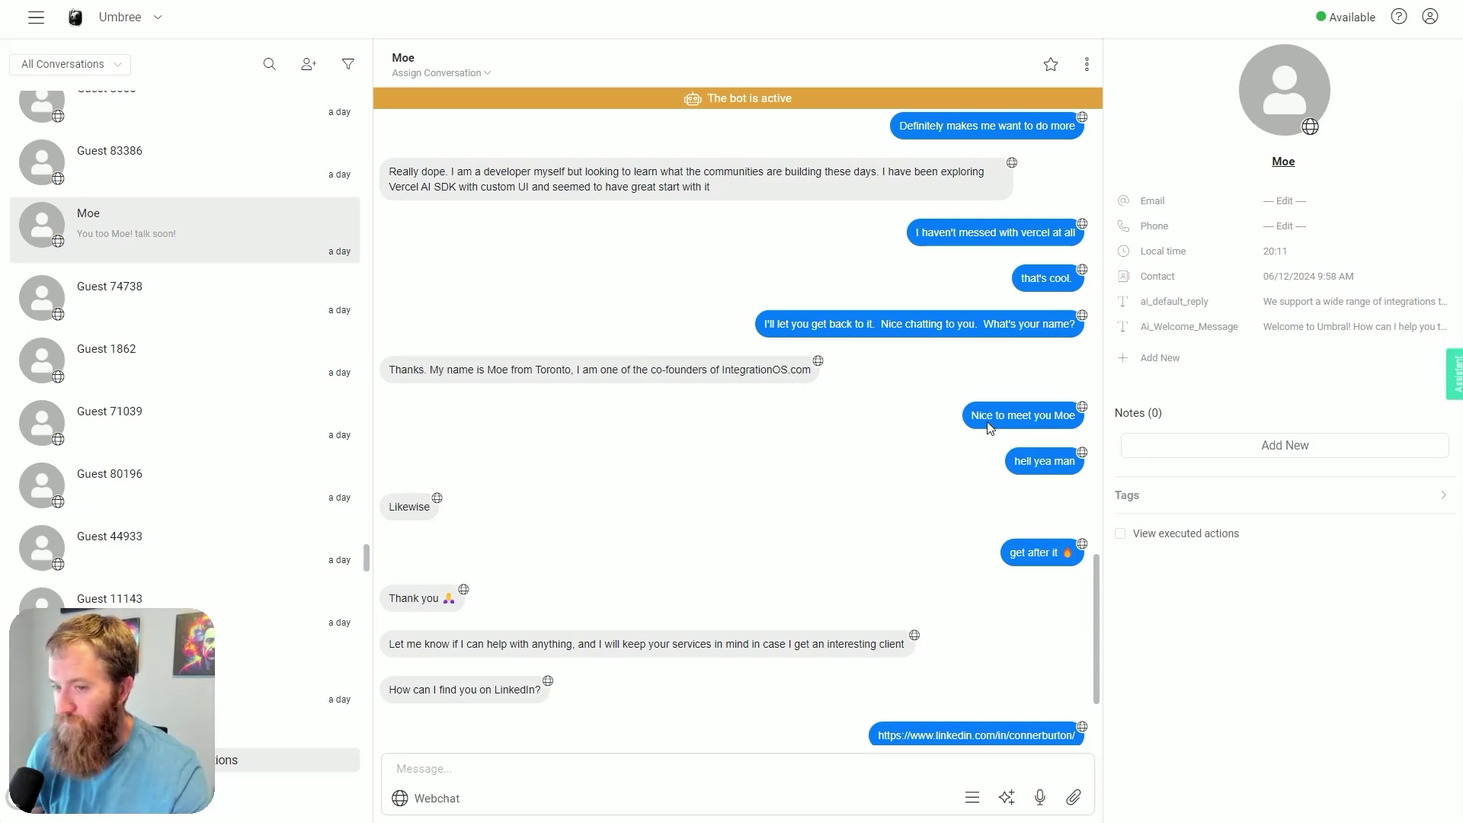
left_click_drag(987, 419, 1040, 417)
left_click(1040, 417)
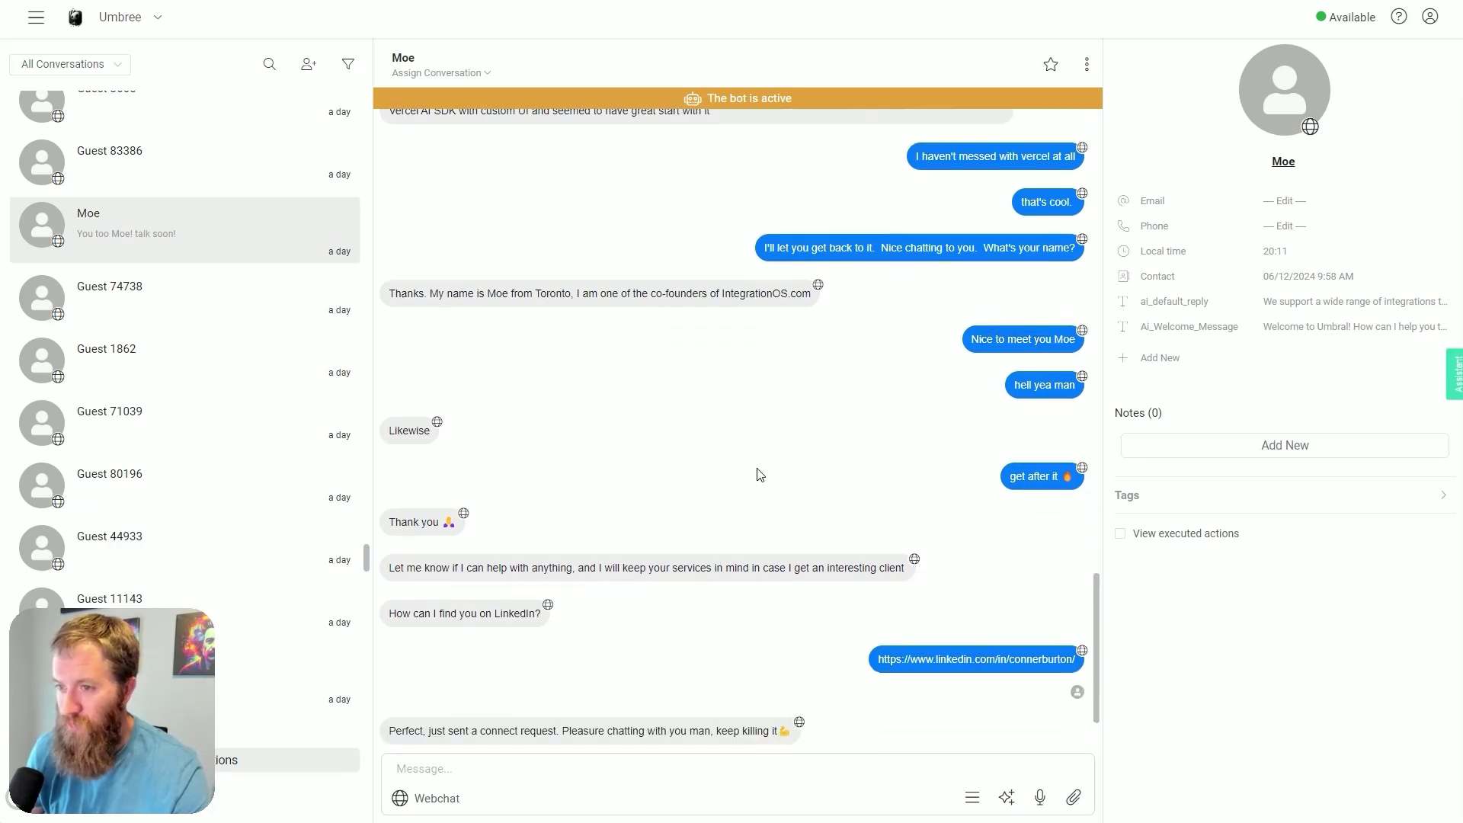
Highlight 'How can I find you on LinkedIn?', check Moe's LinkedIn chat and IntegrationOS site, then return
triple_click(439, 529)
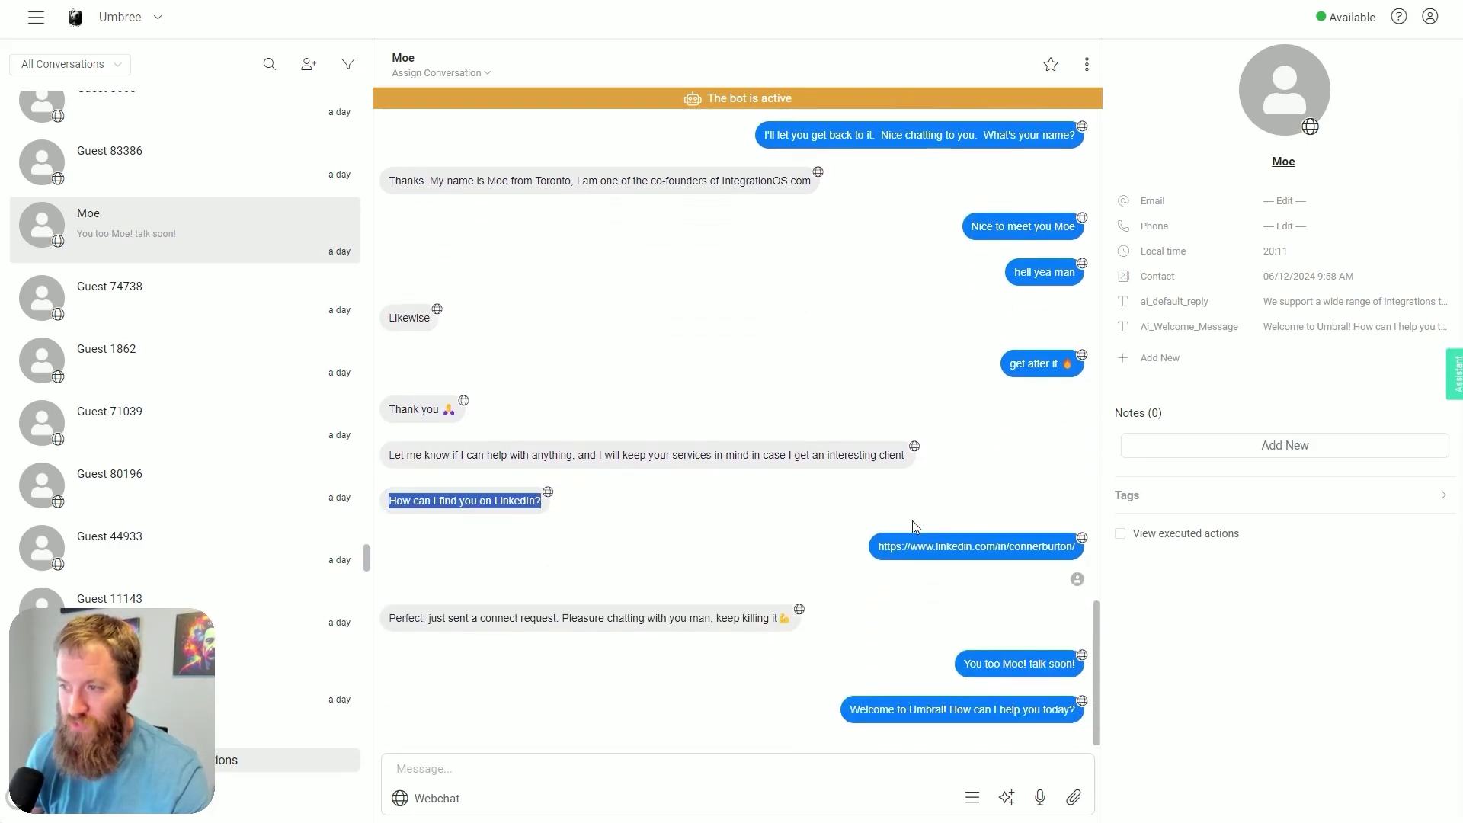
key("alt+Tab")
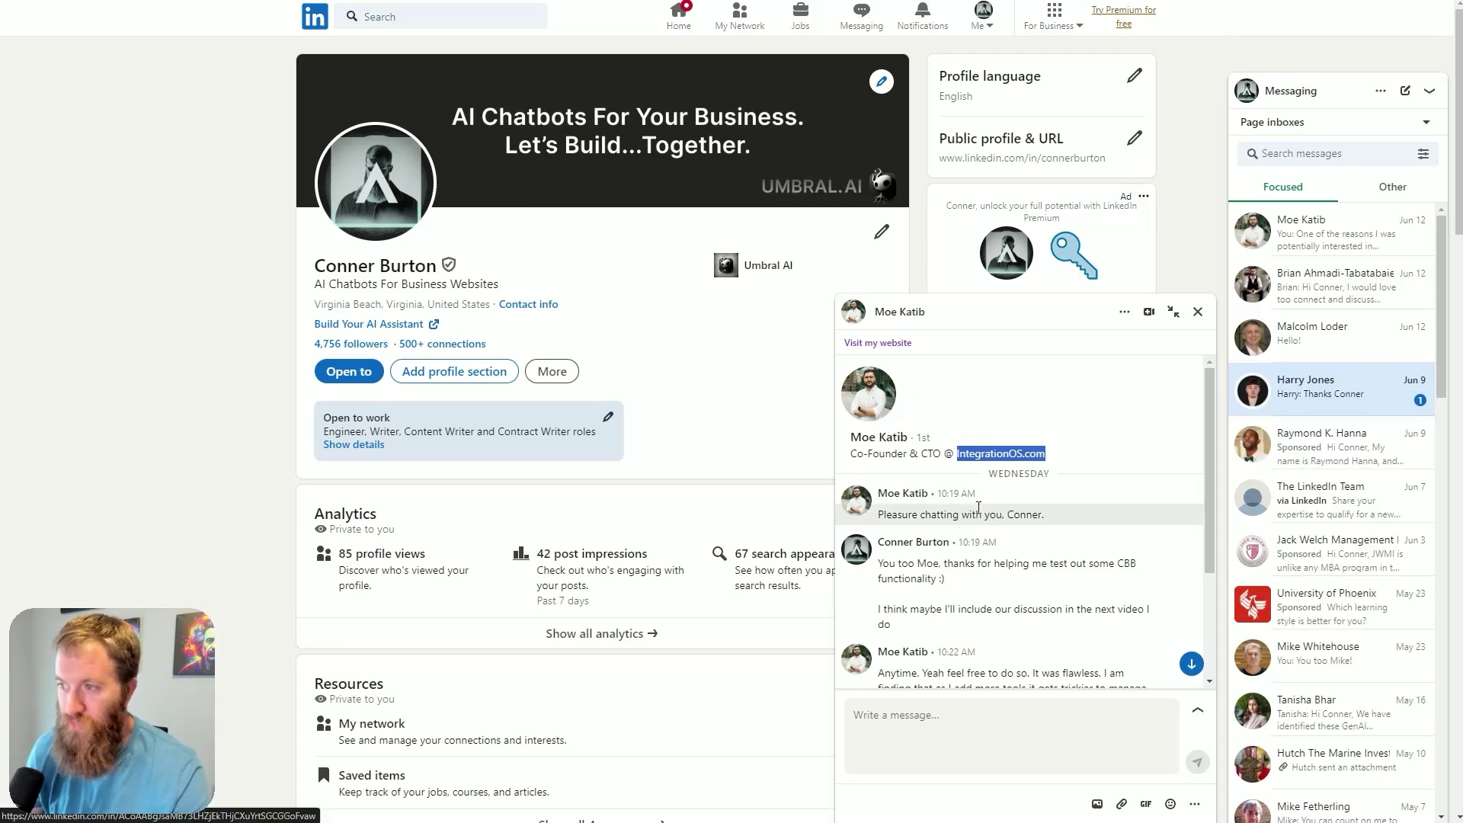
left_click_drag(877, 453, 969, 453)
left_click(1095, 462)
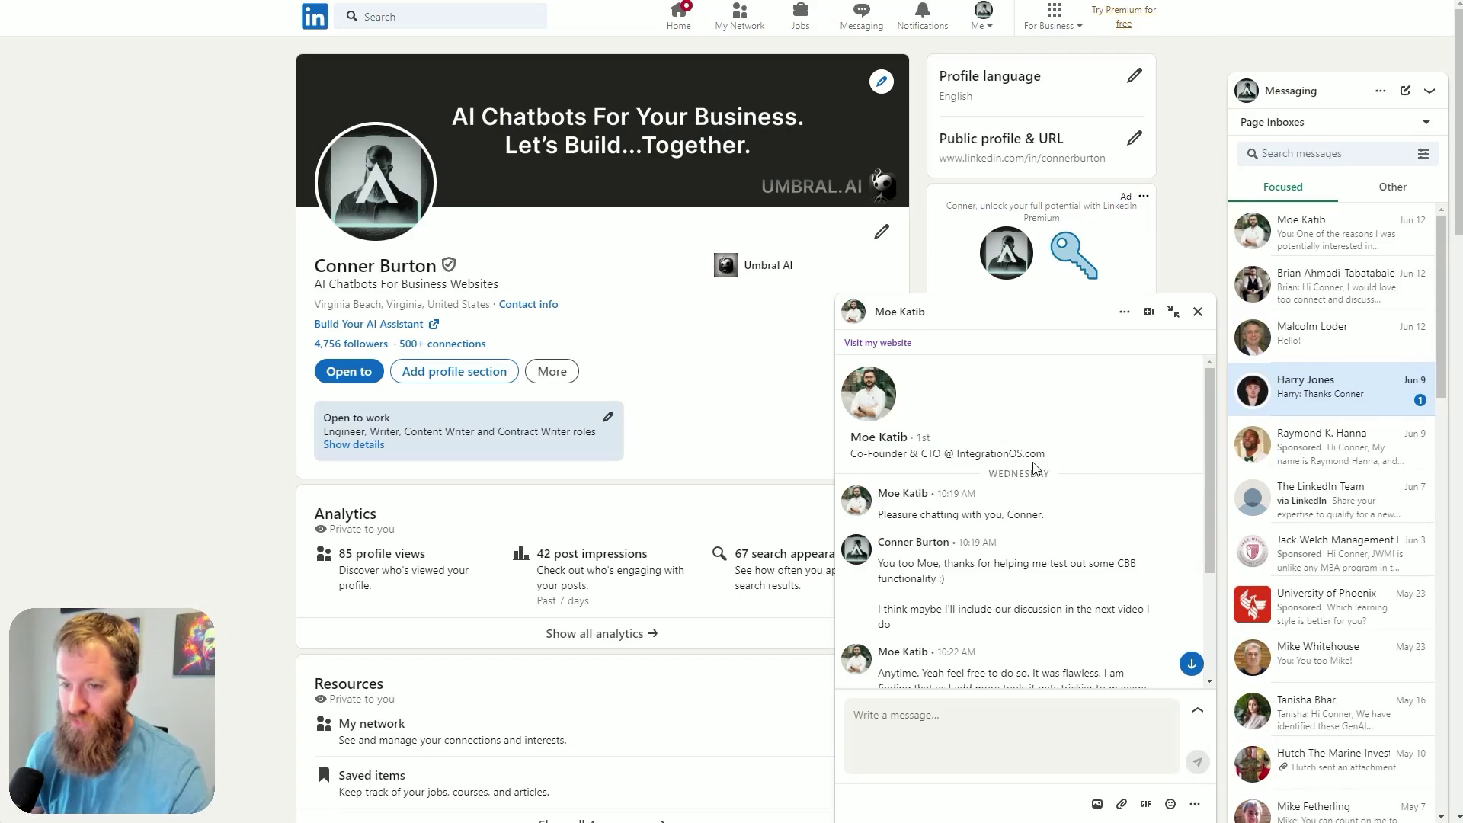
key("alt+Tab")
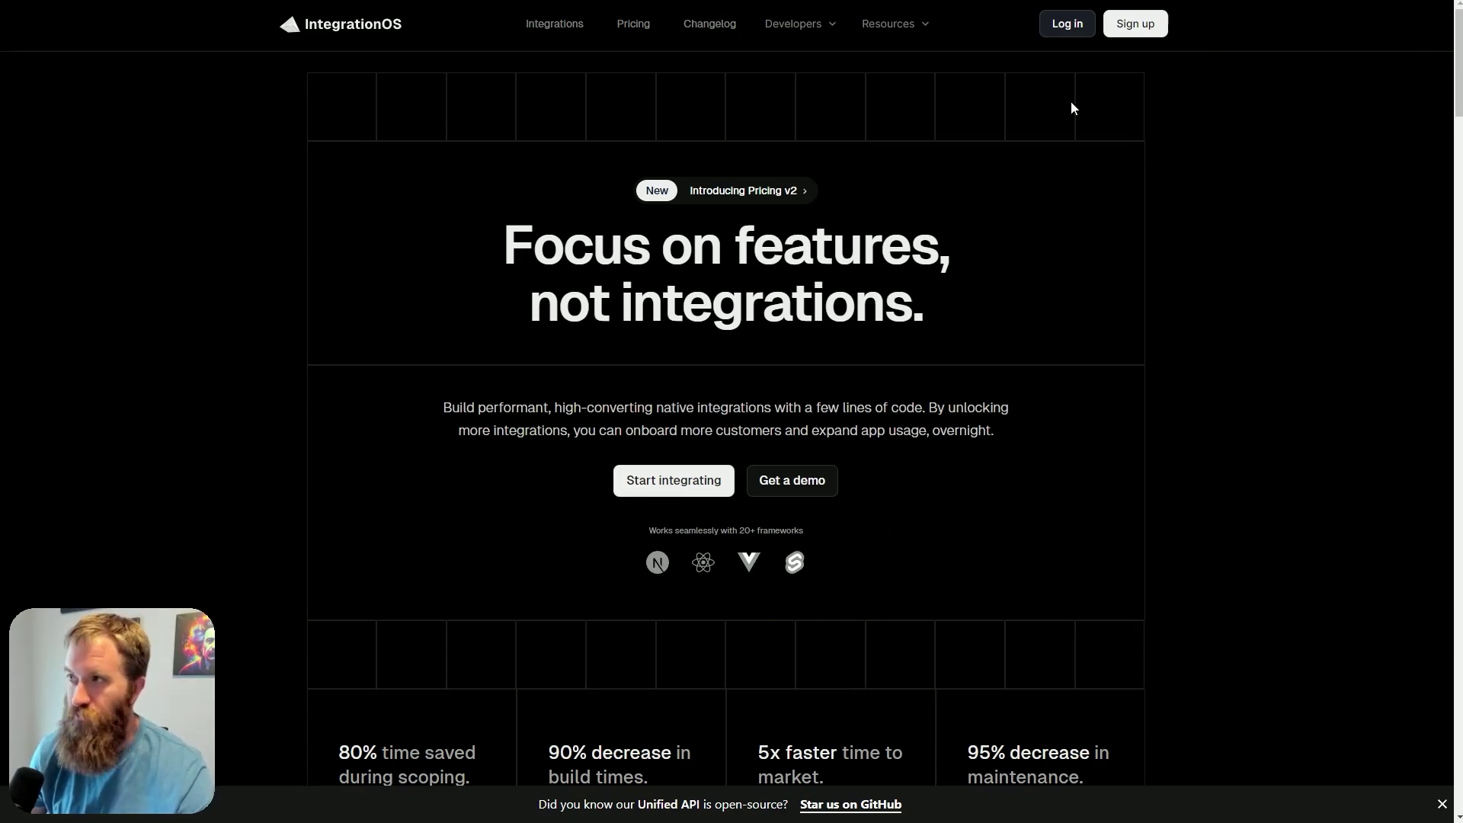
key("alt+Tab")
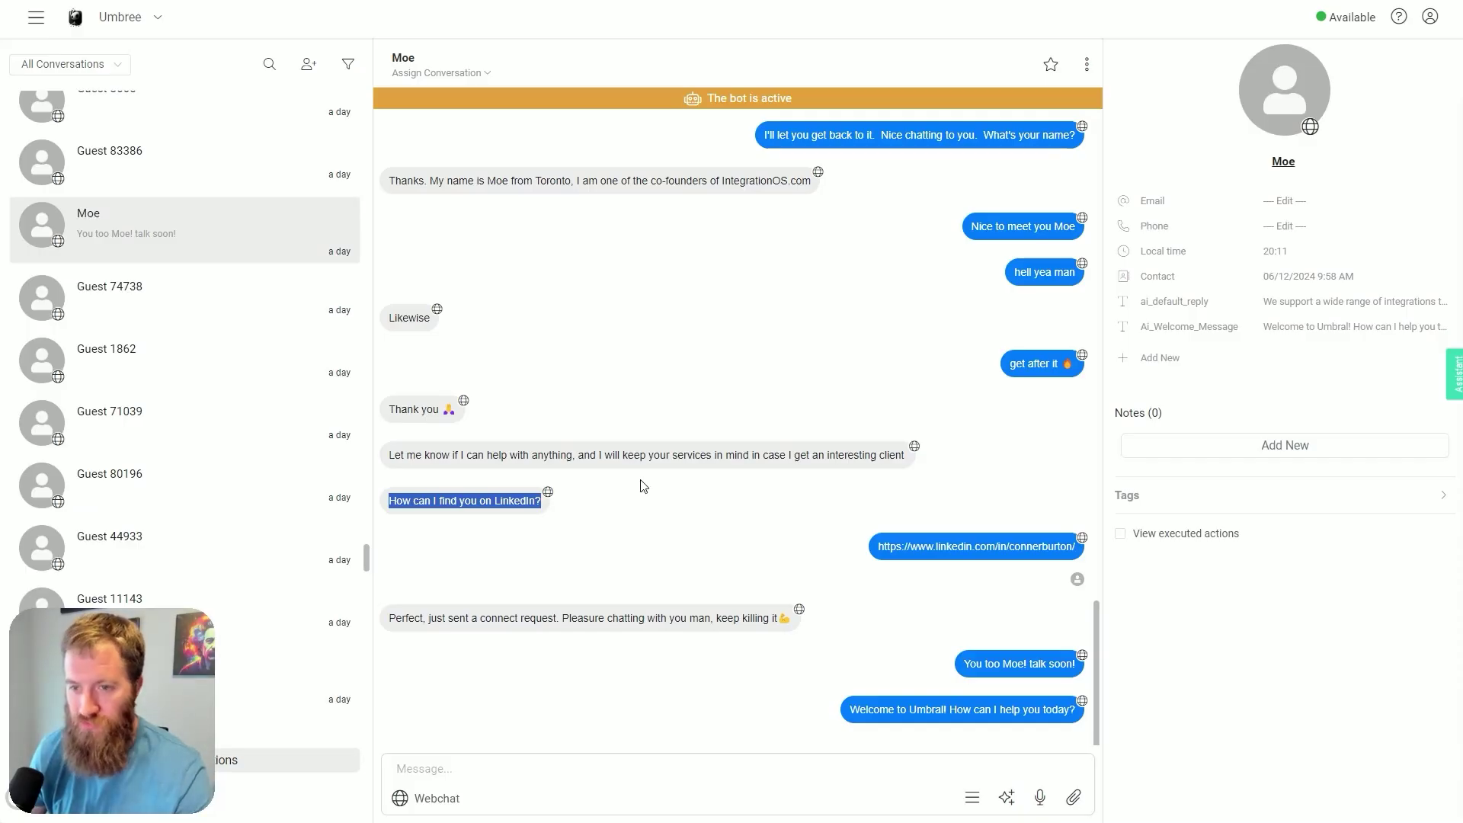
left_click(634, 588)
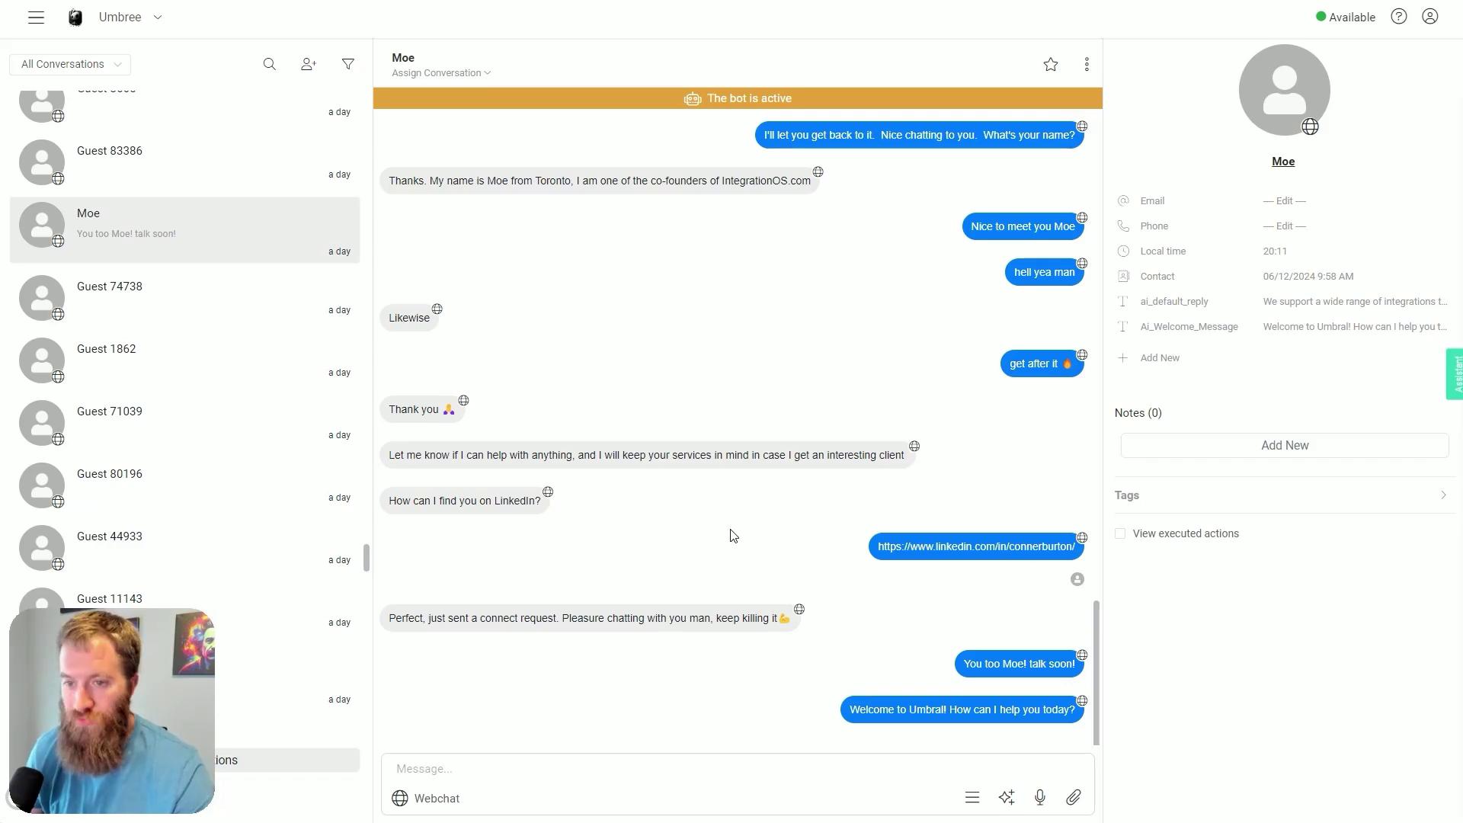
scroll(702, 542, "up", 2)
scroll(721, 511, "down", 2)
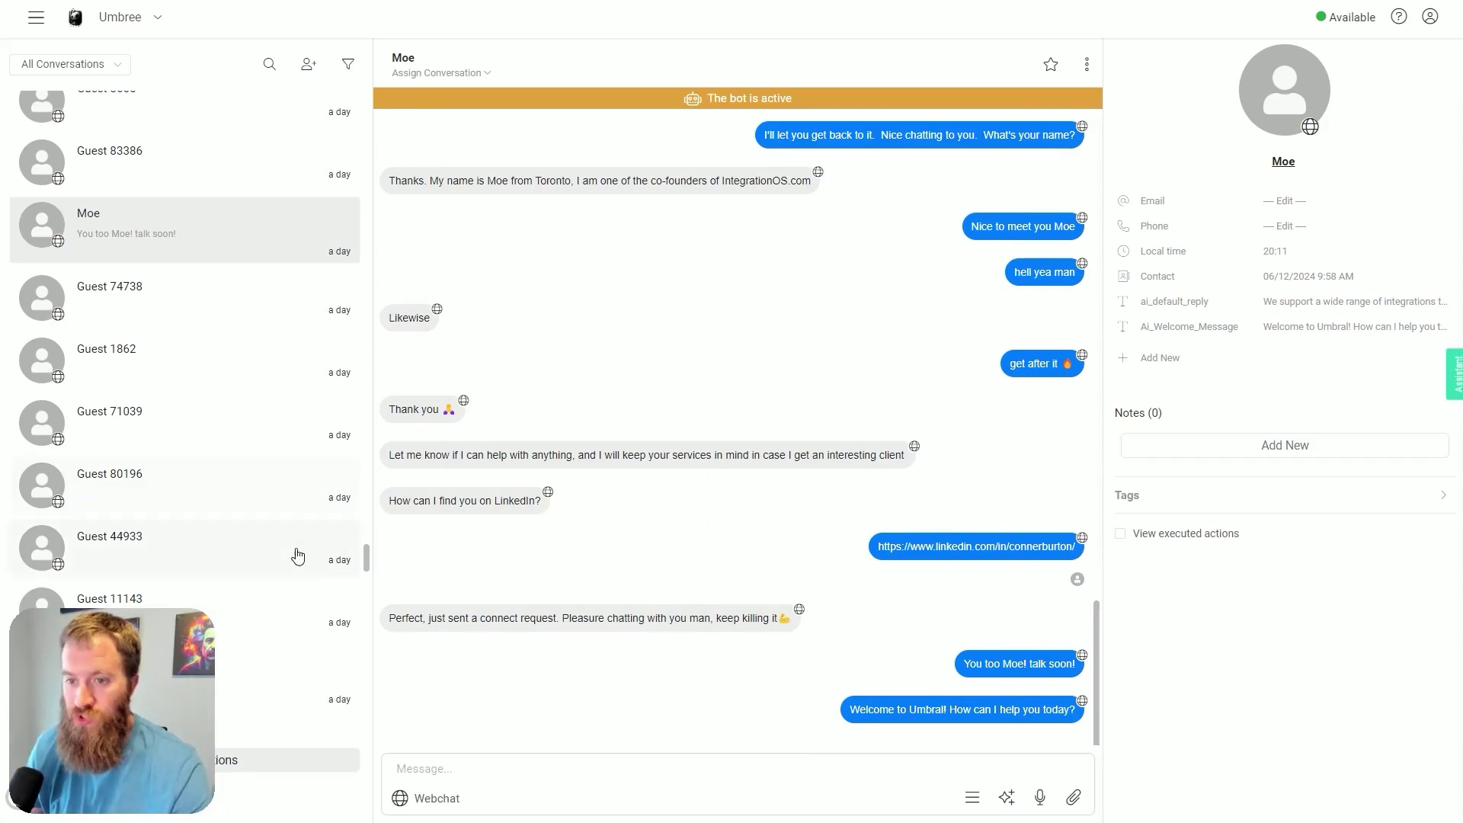
scroll(685, 427, "up", 4)
scroll(729, 539, "up", 3)
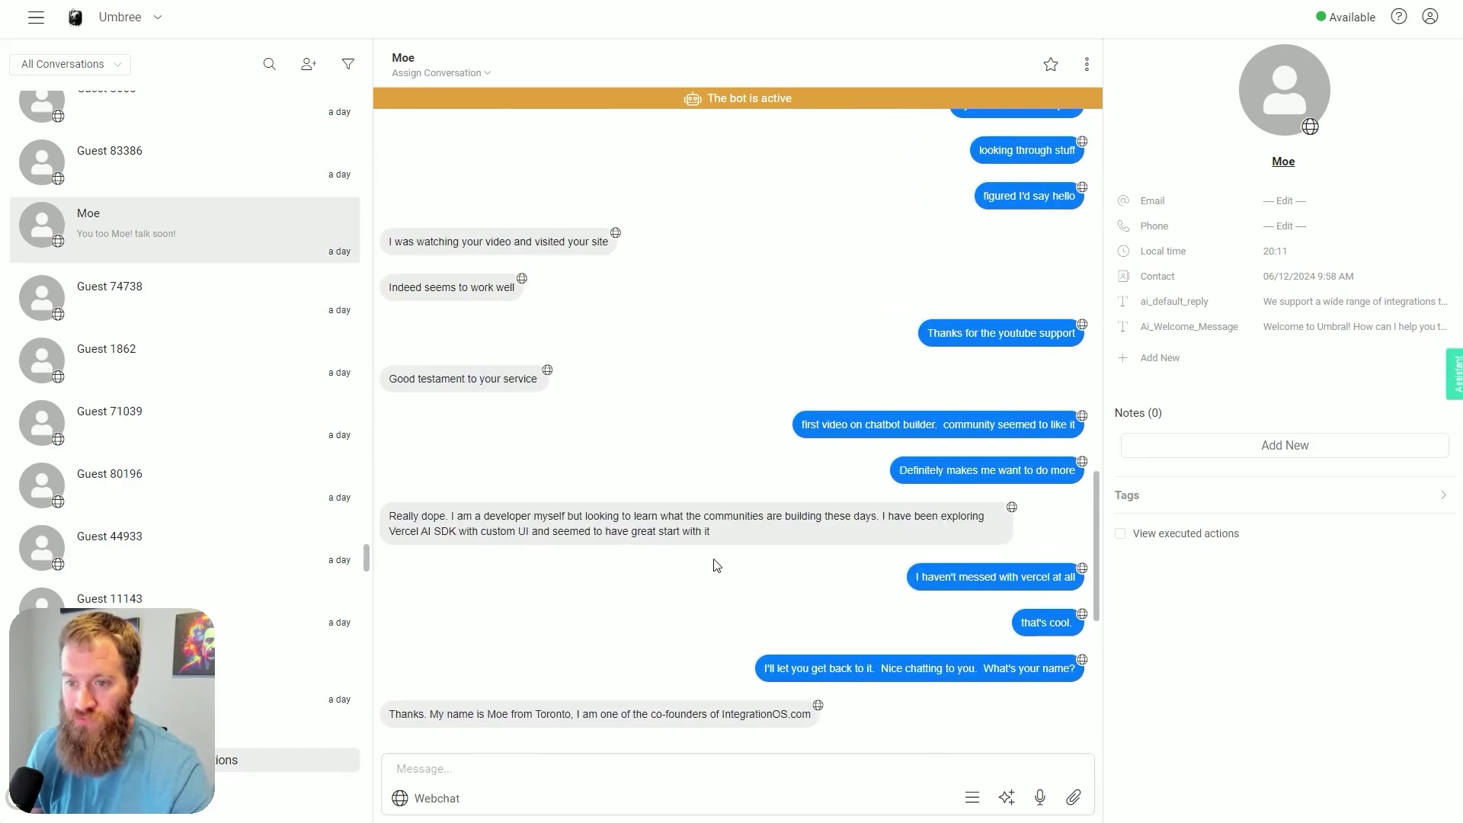
scroll(716, 562, "down", 5)
scroll(722, 533, "down", 1)
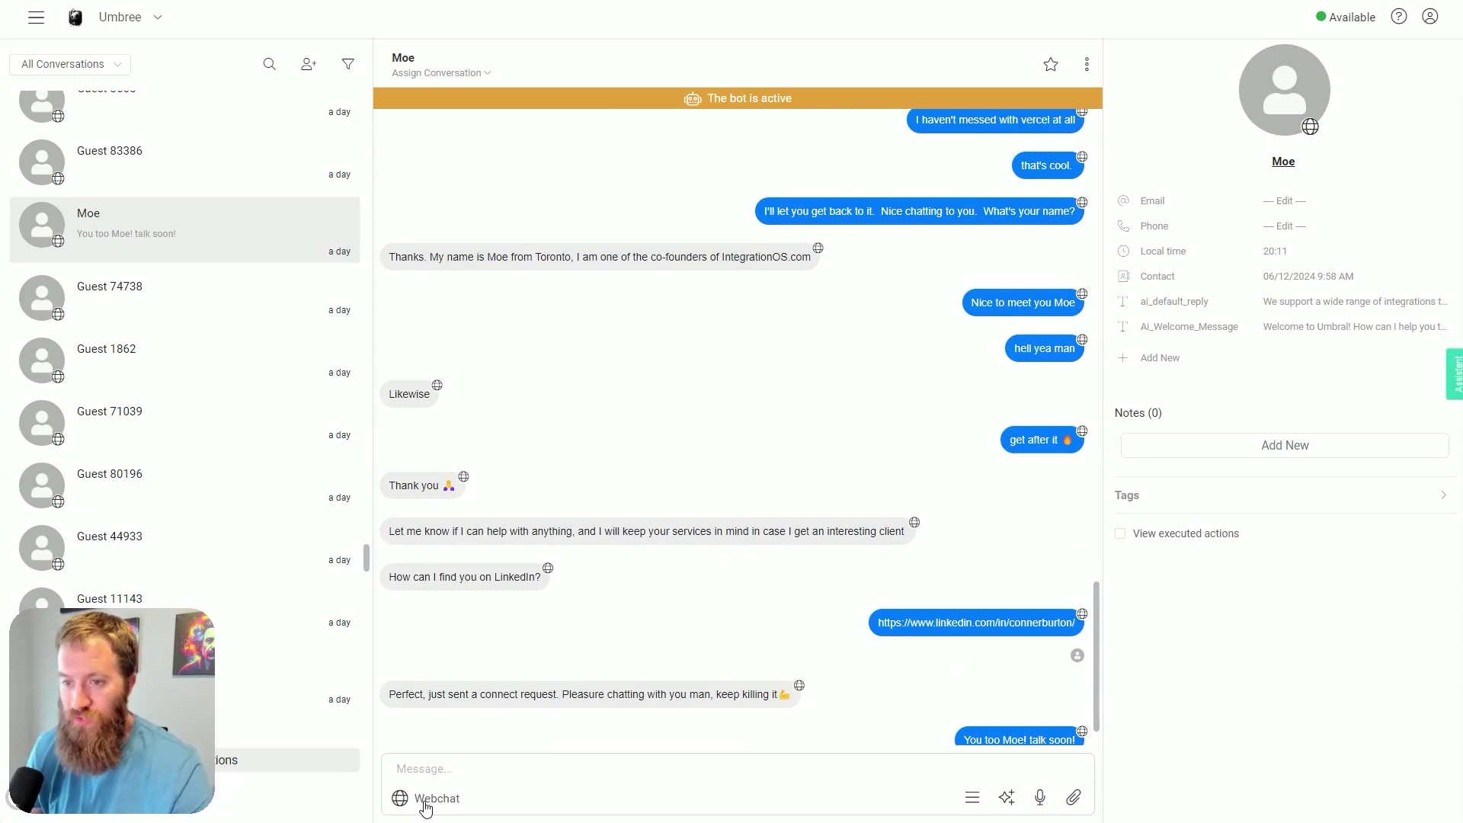
scroll(590, 653, "down", 1)
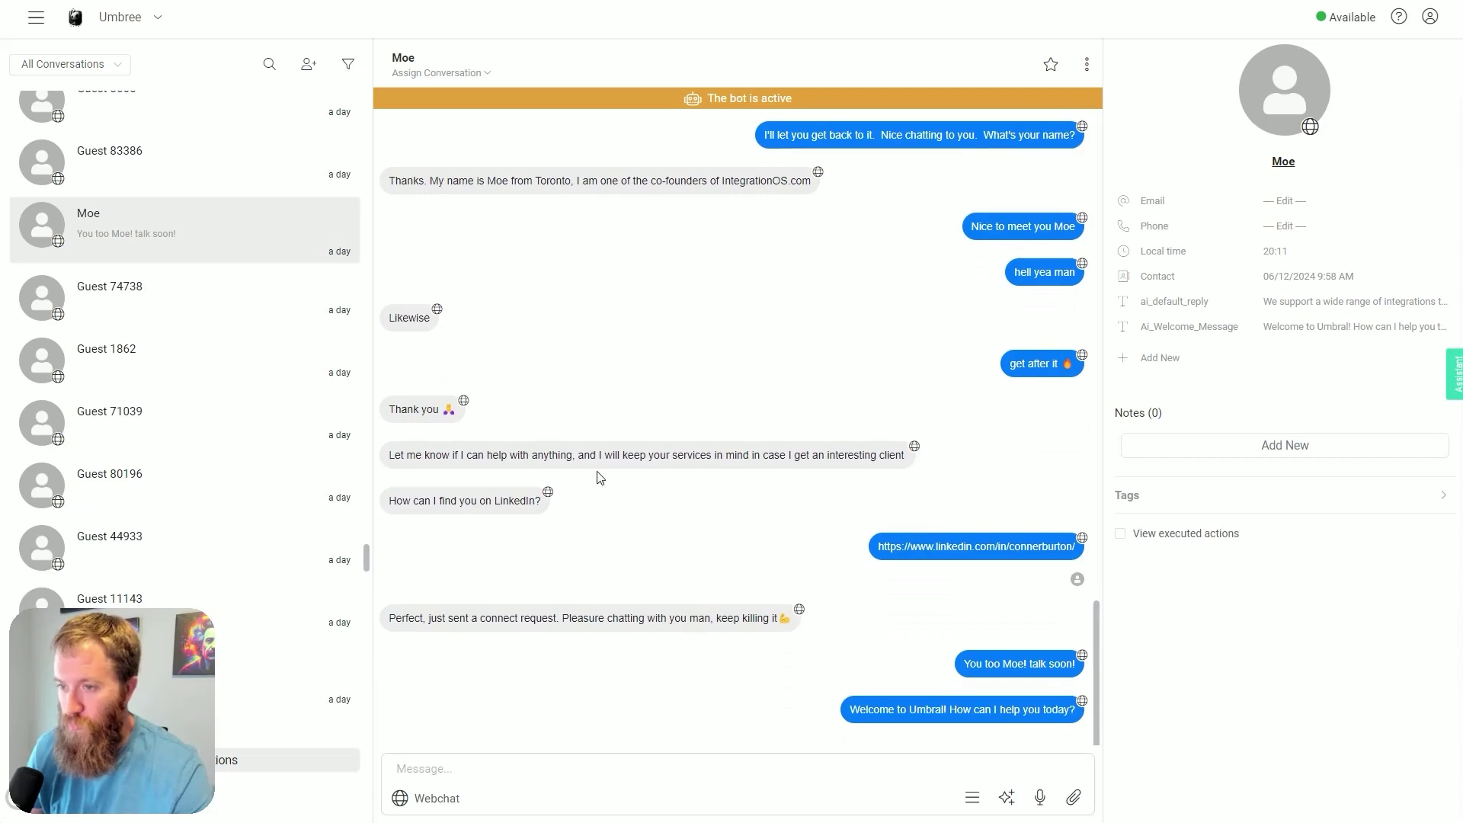
scroll(601, 534, "up", 5)
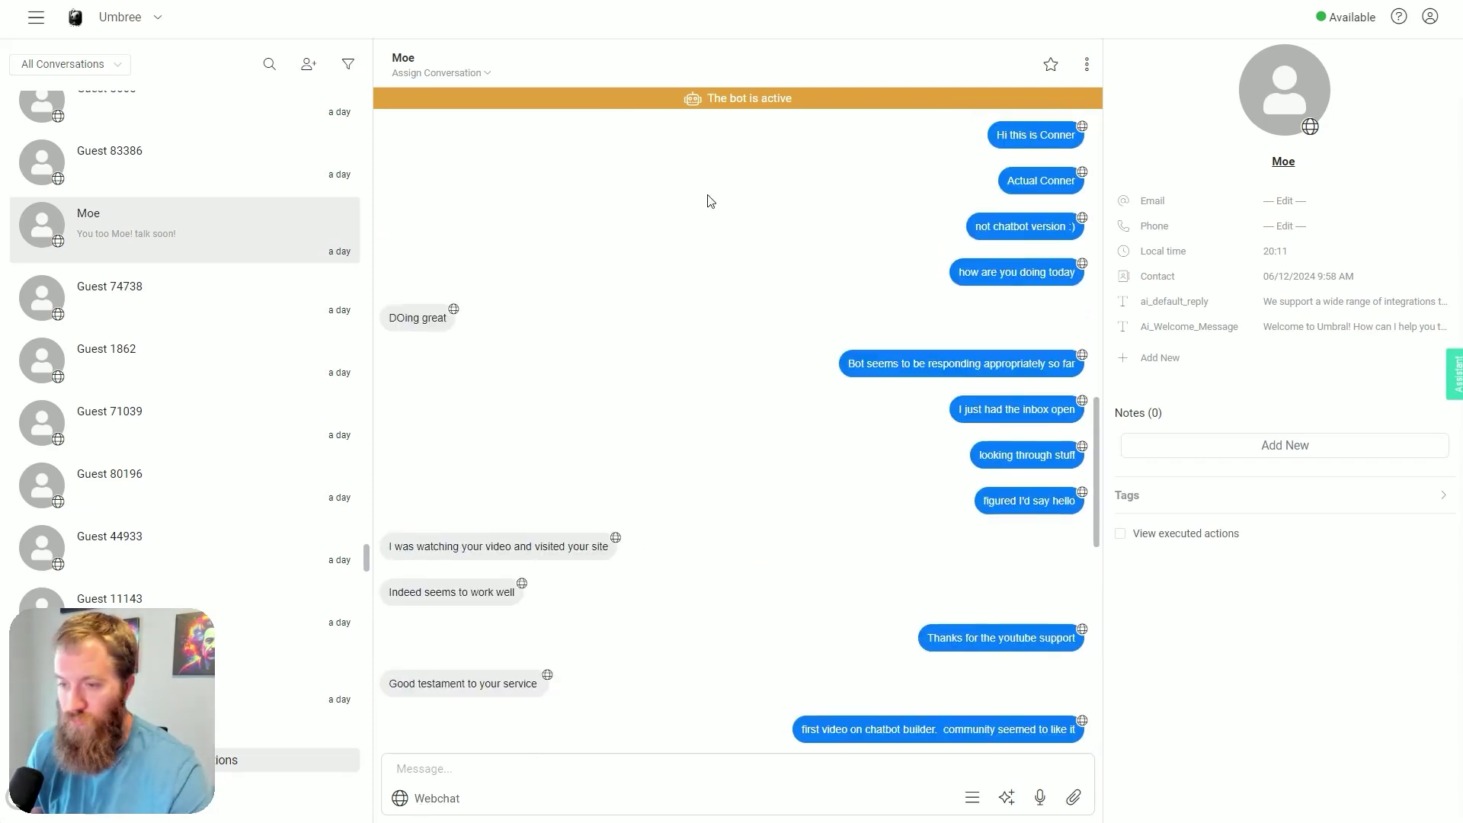
scroll(662, 267, "down", 1)
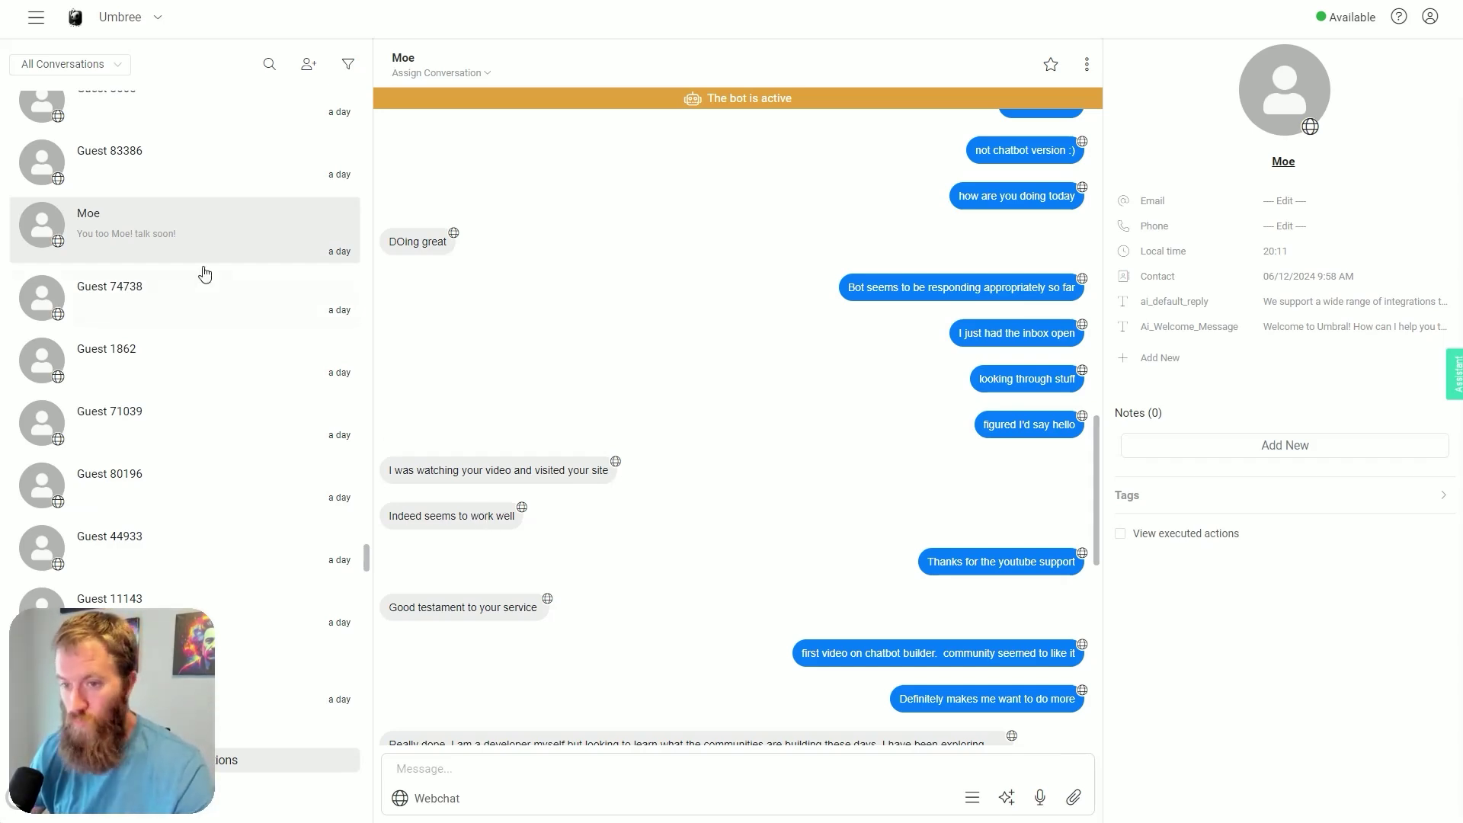
scroll(202, 270, "up", 10)
scroll(257, 491, "down", 5)
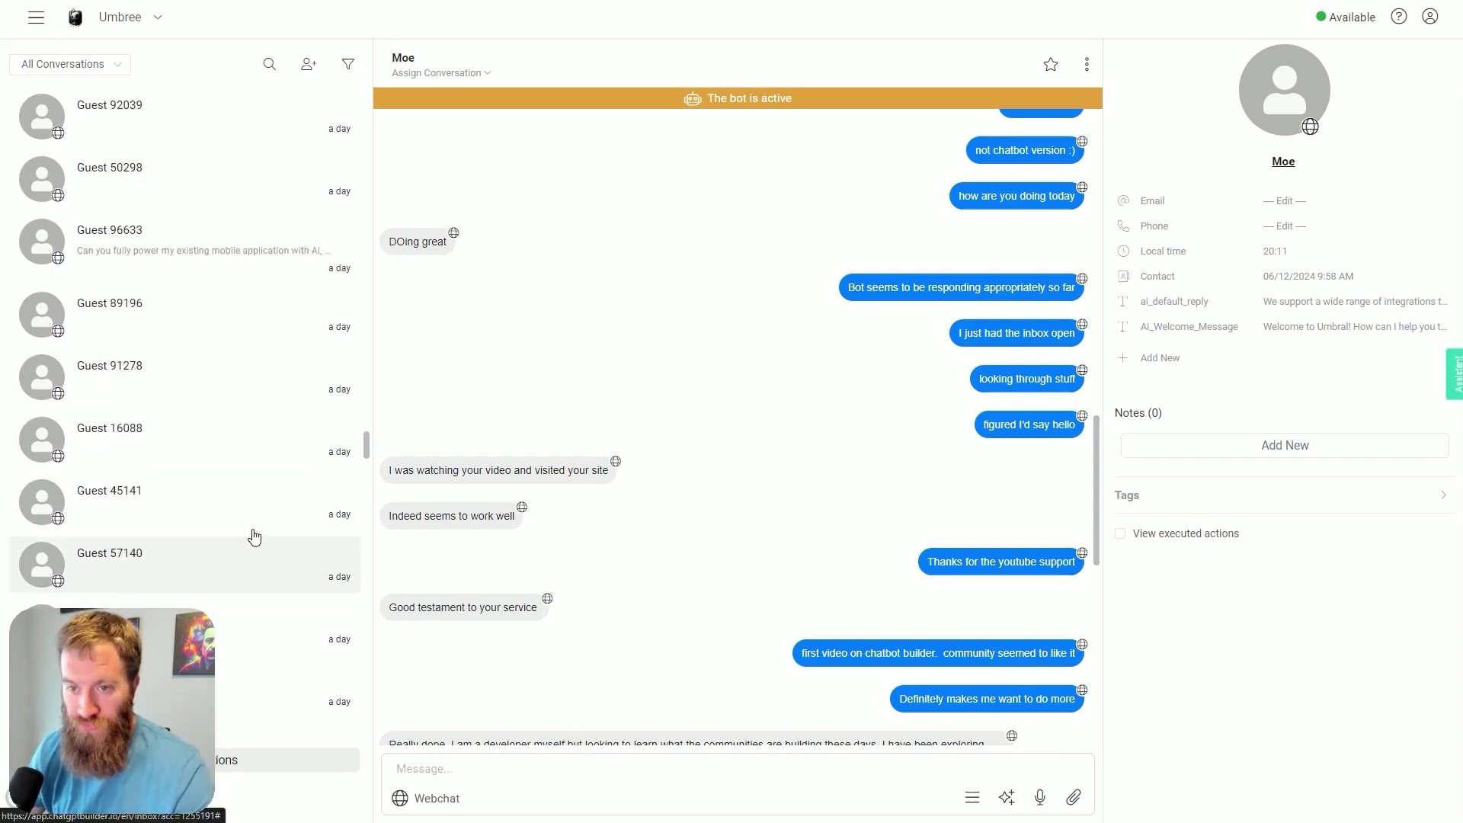
scroll(259, 506, "up", 5)
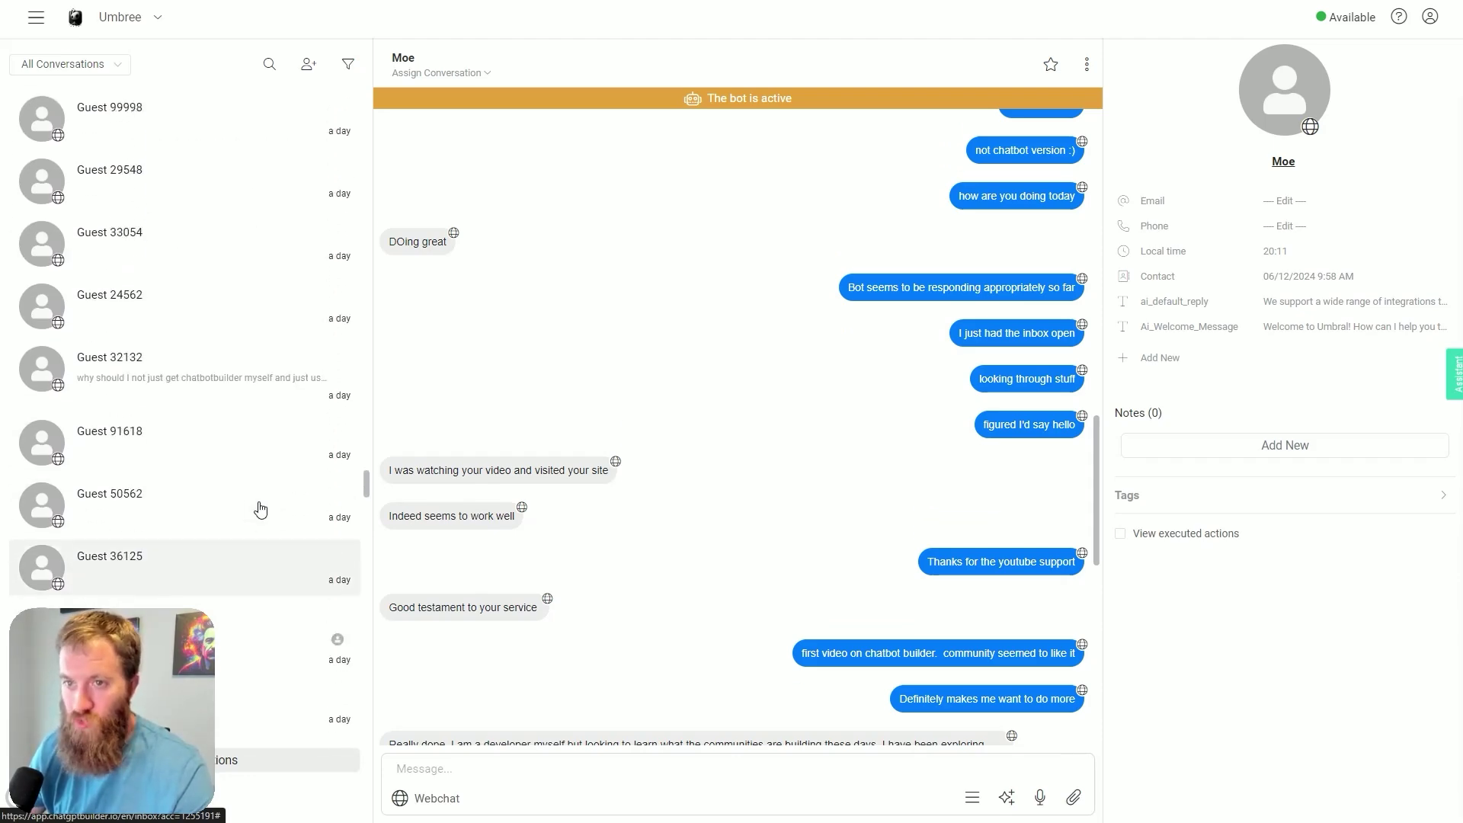
scroll(202, 419, "down", 9)
scroll(211, 411, "down", 5)
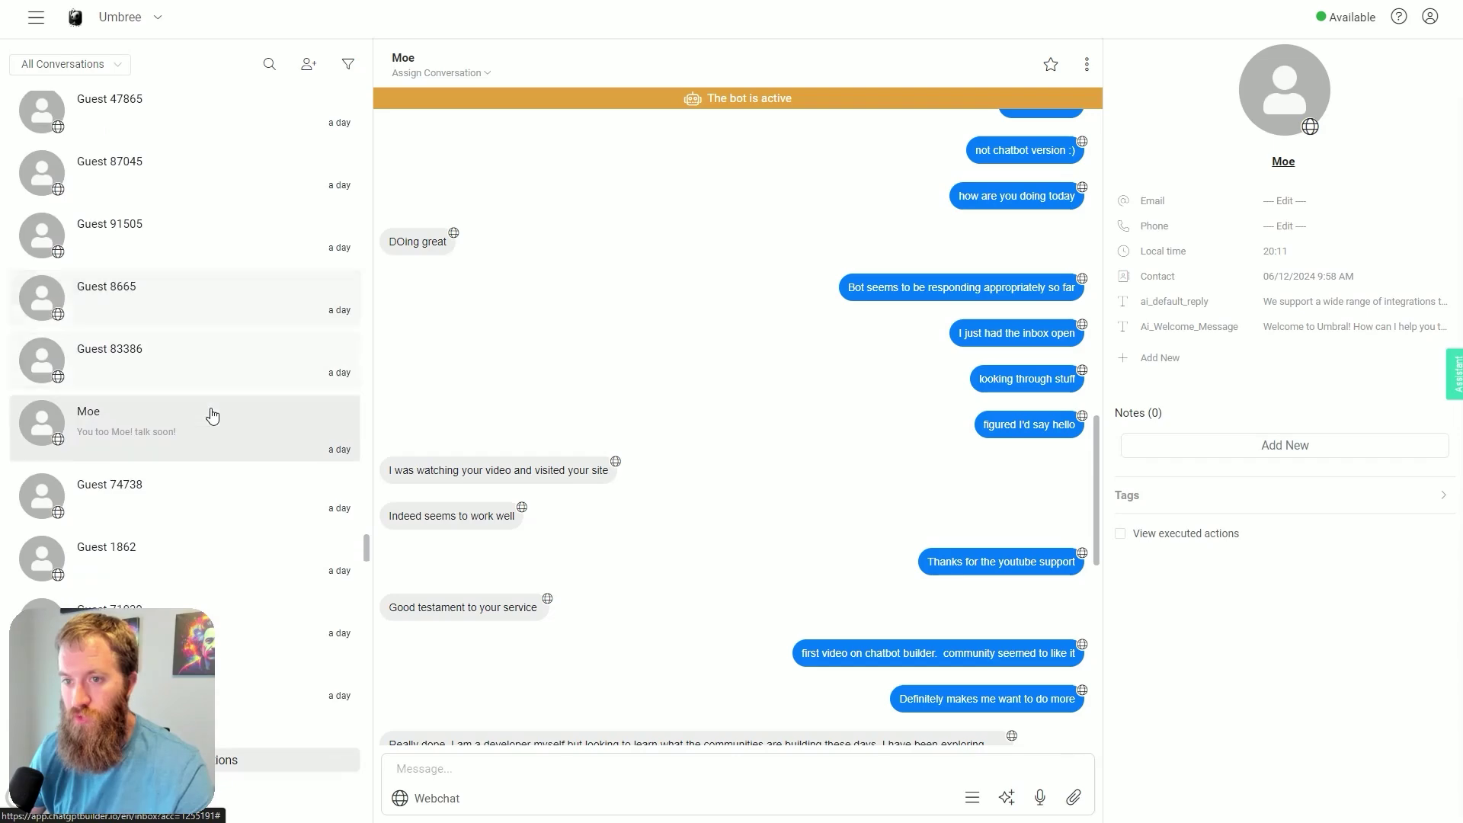
scroll(686, 515, "down", 2)
scroll(761, 541, "down", 9)
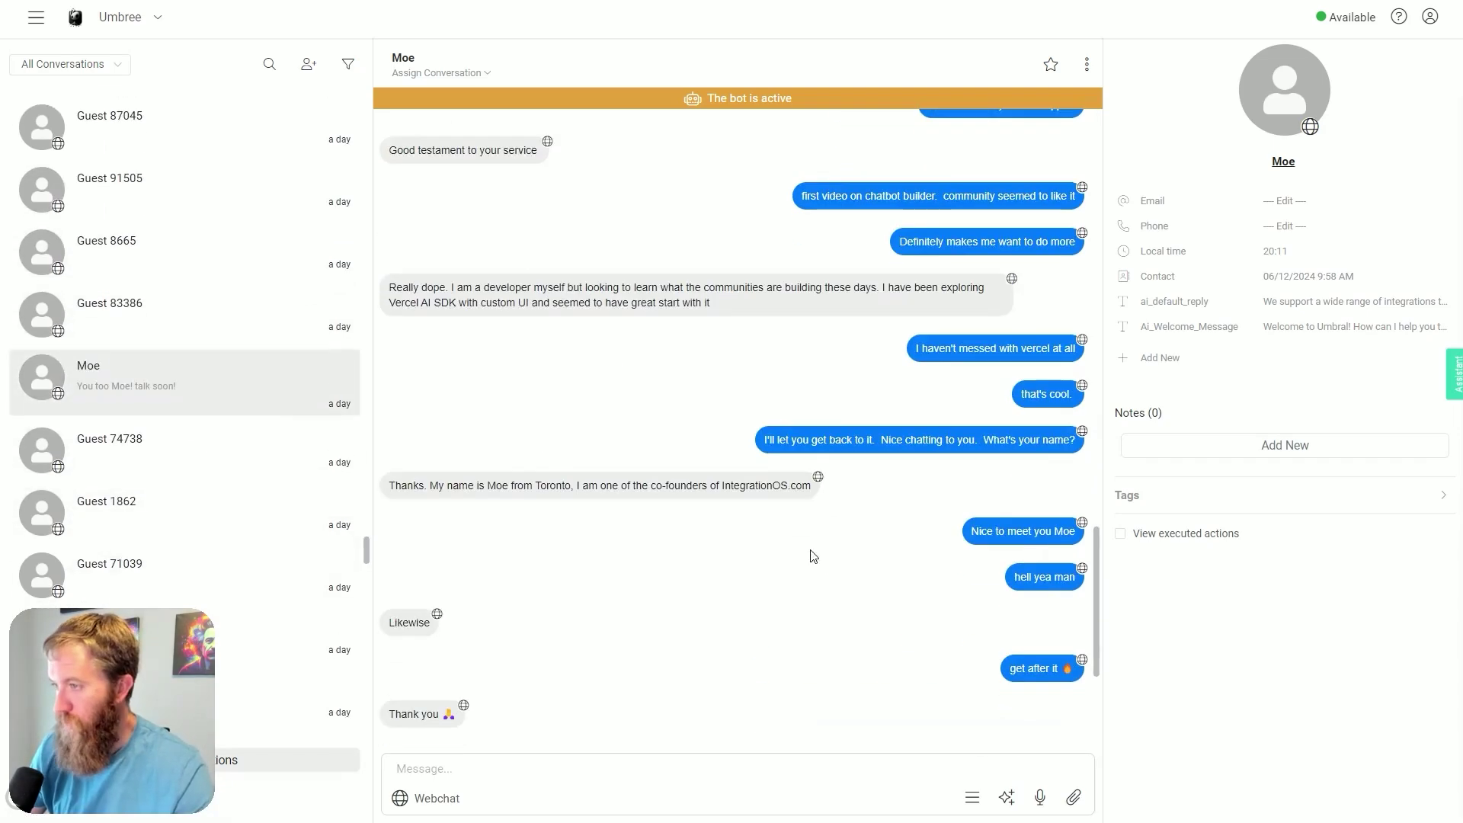
scroll(764, 522, "up", 13)
scroll(771, 610, "up", 4)
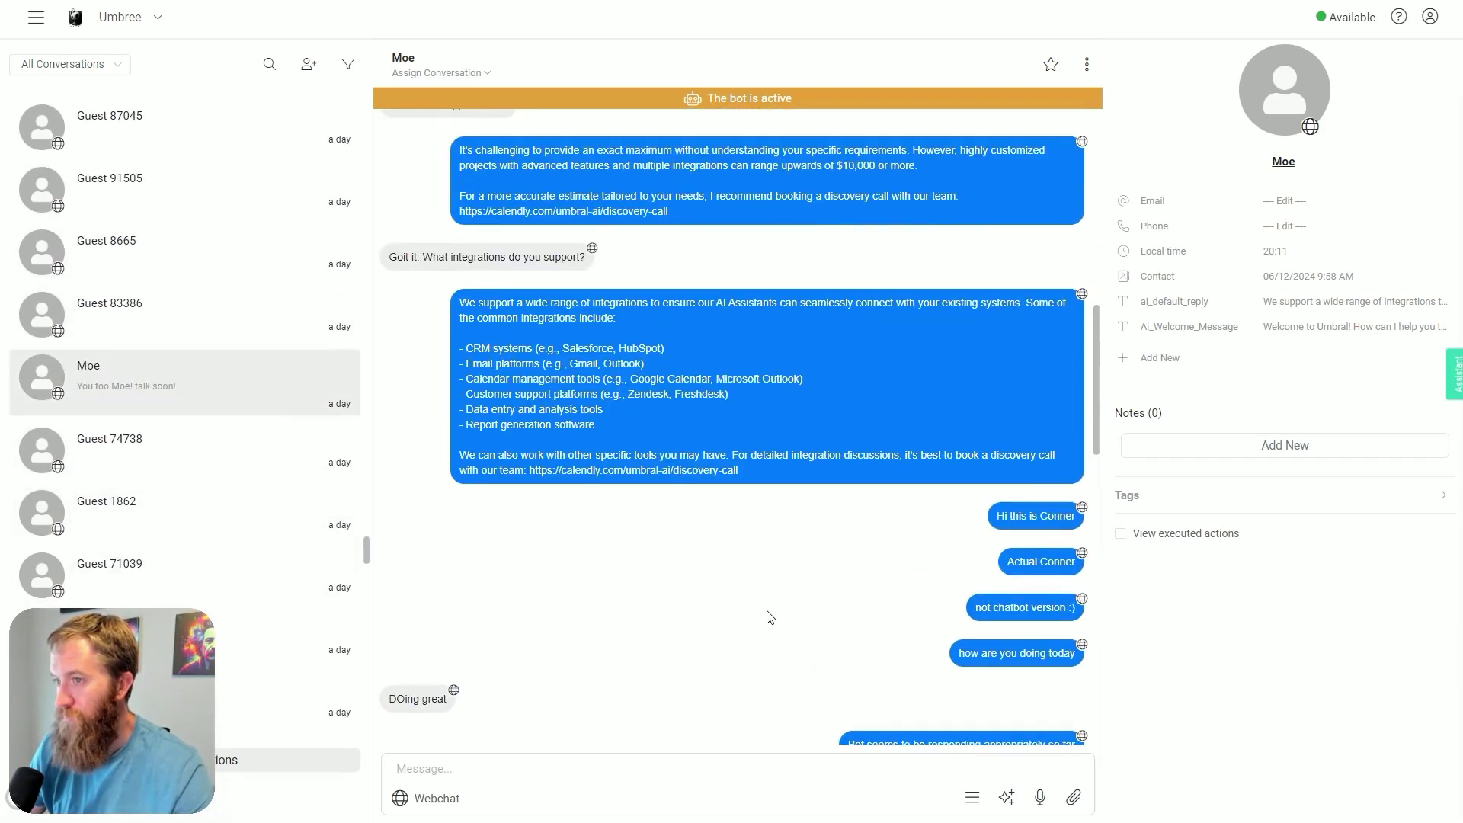
scroll(753, 617, "up", 4)
scroll(738, 591, "up", 4)
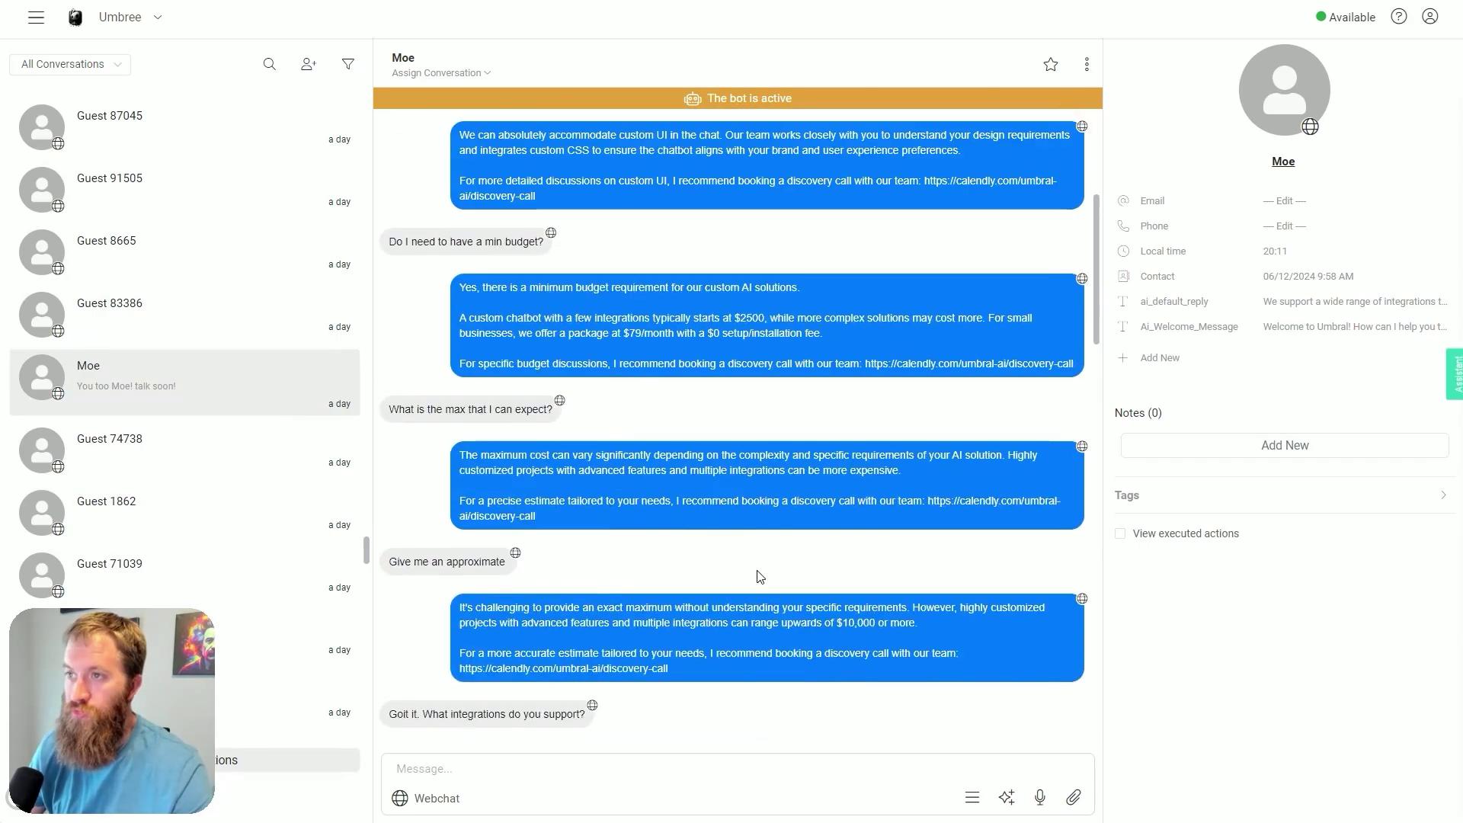
scroll(759, 577, "up", 3)
scroll(697, 476, "down", 20)
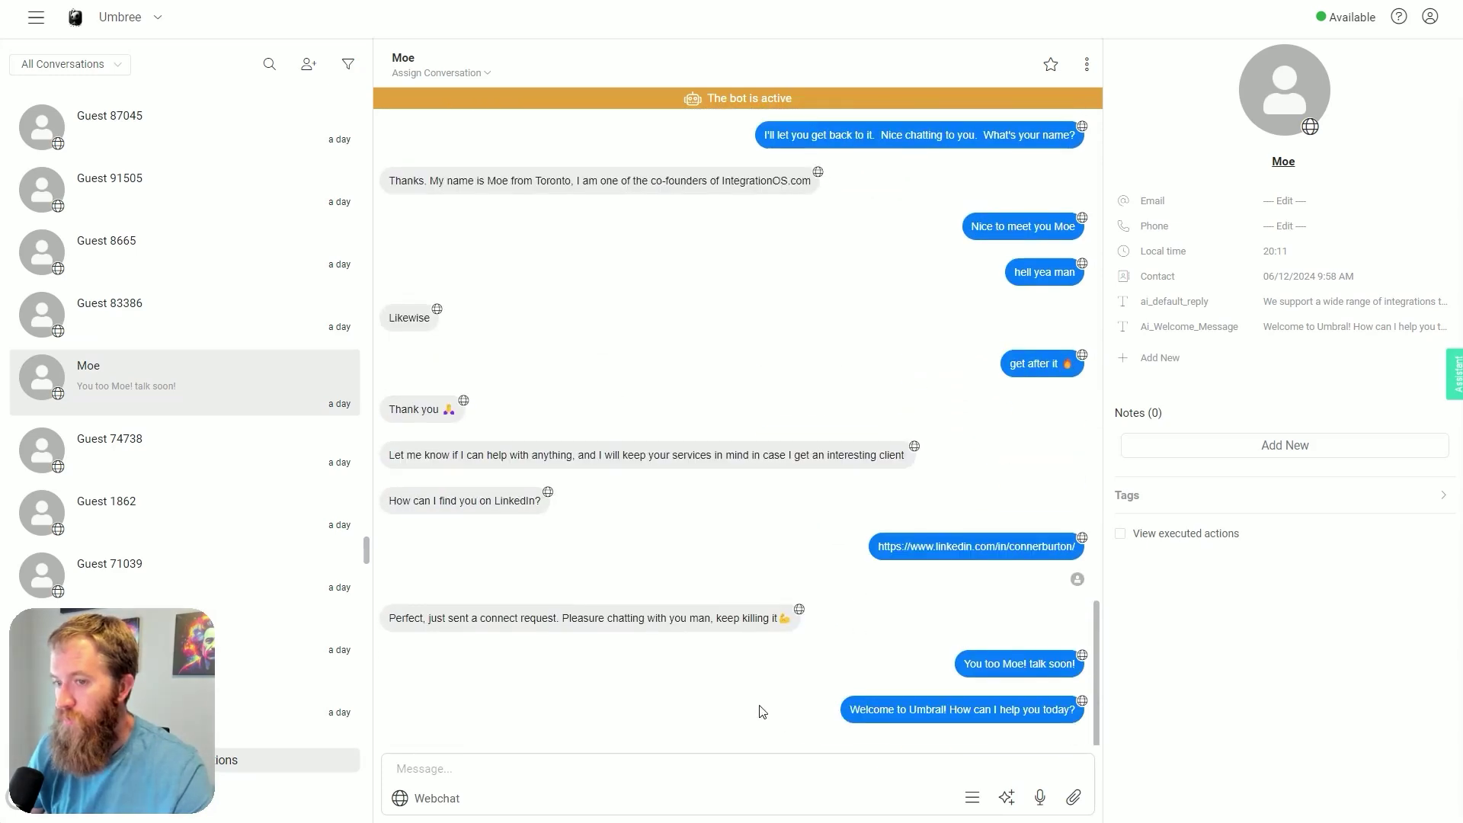
left_click(684, 763)
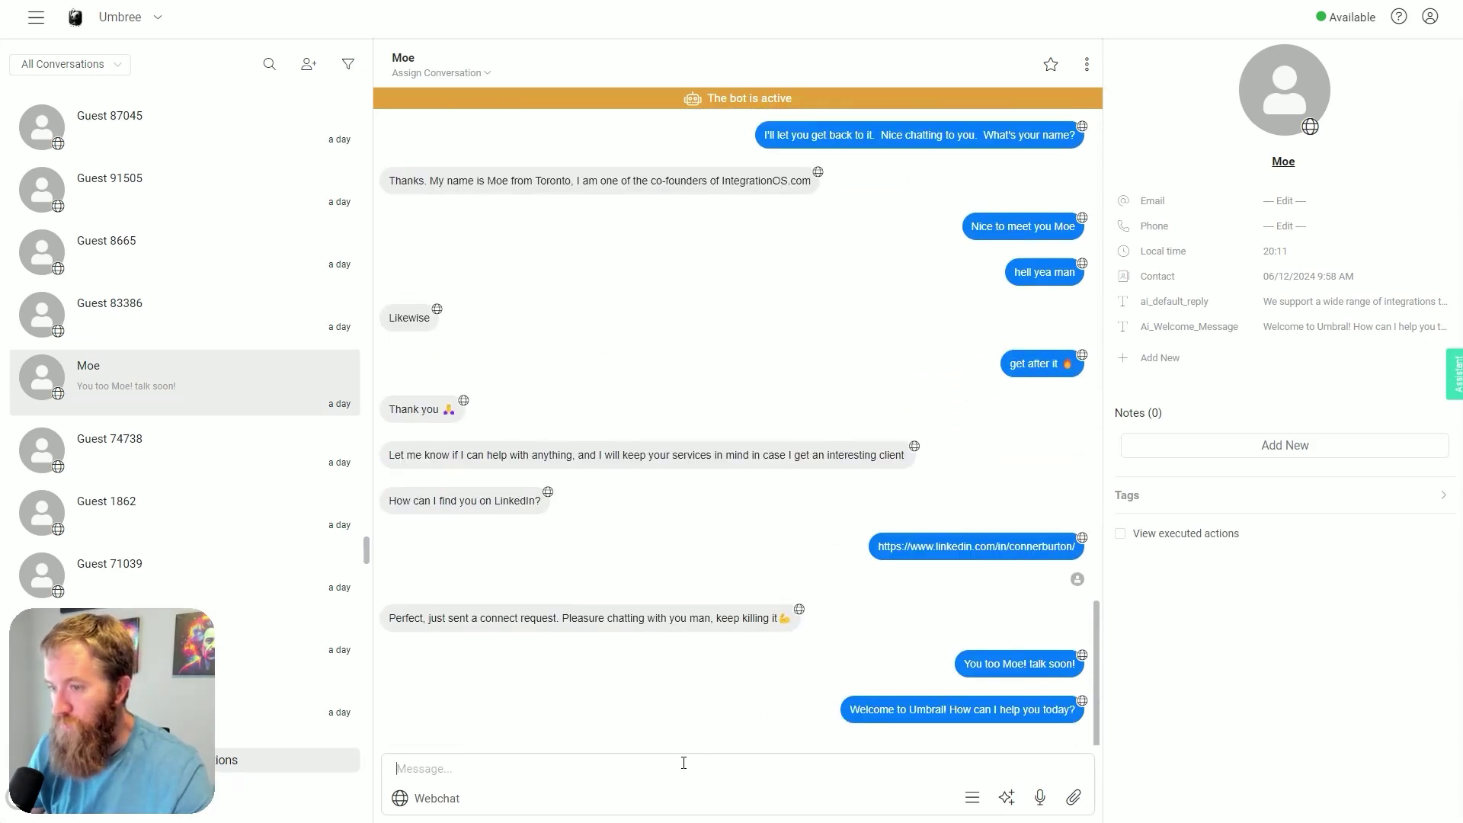
left_click(1086, 65)
left_click(1086, 67)
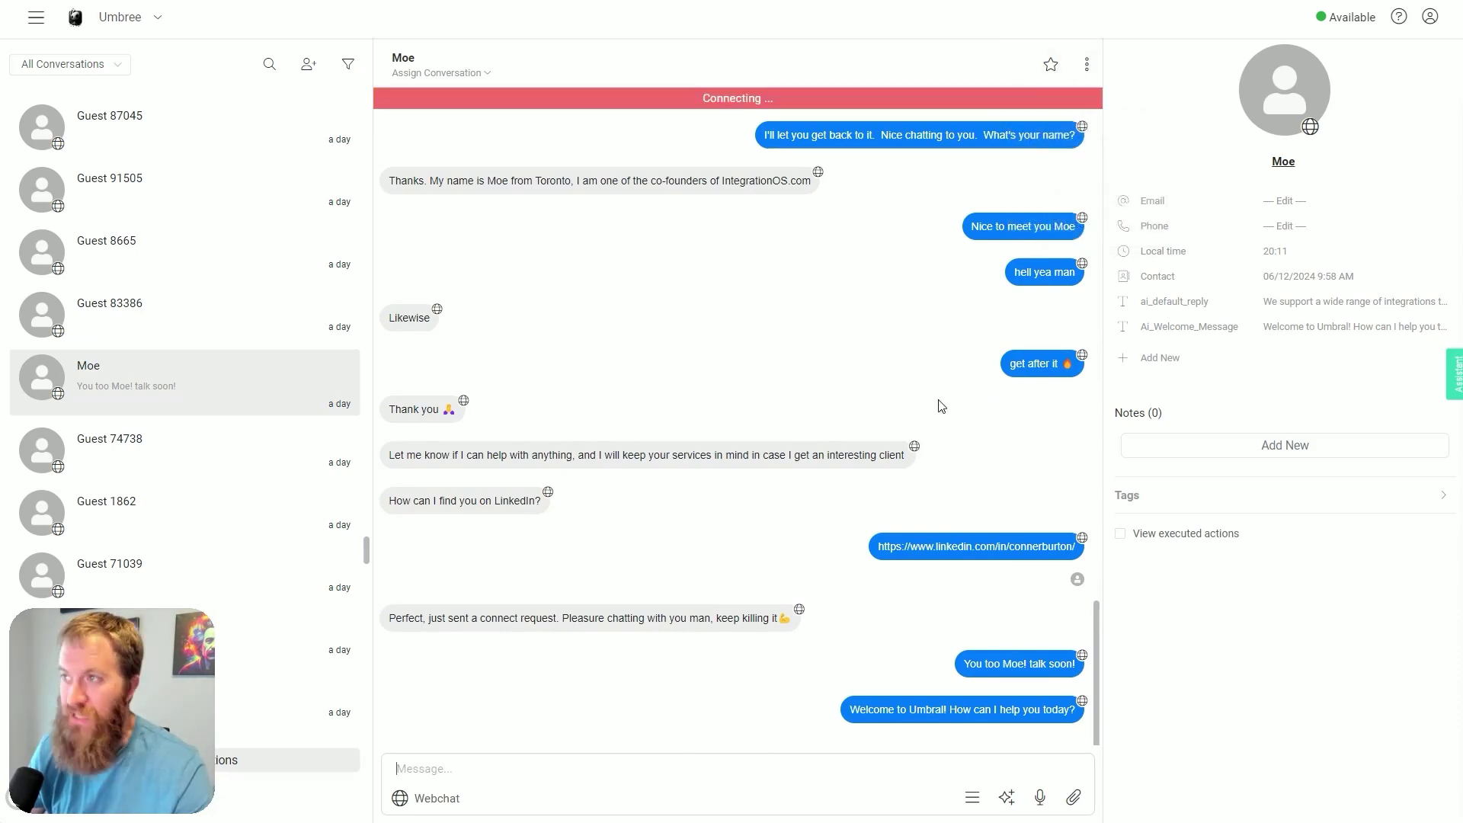
left_click(1051, 65)
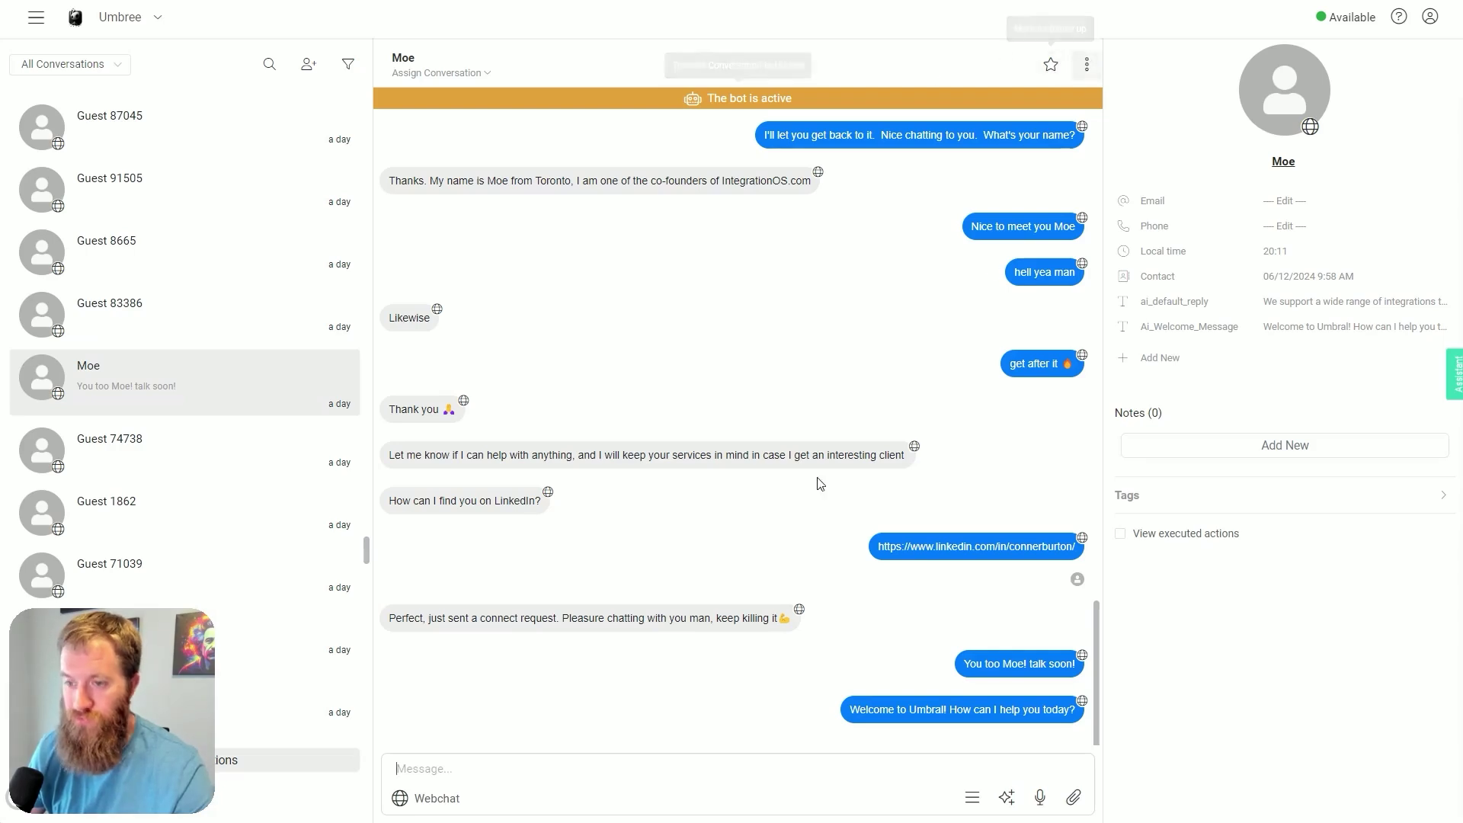
left_click(971, 798)
left_click(959, 694)
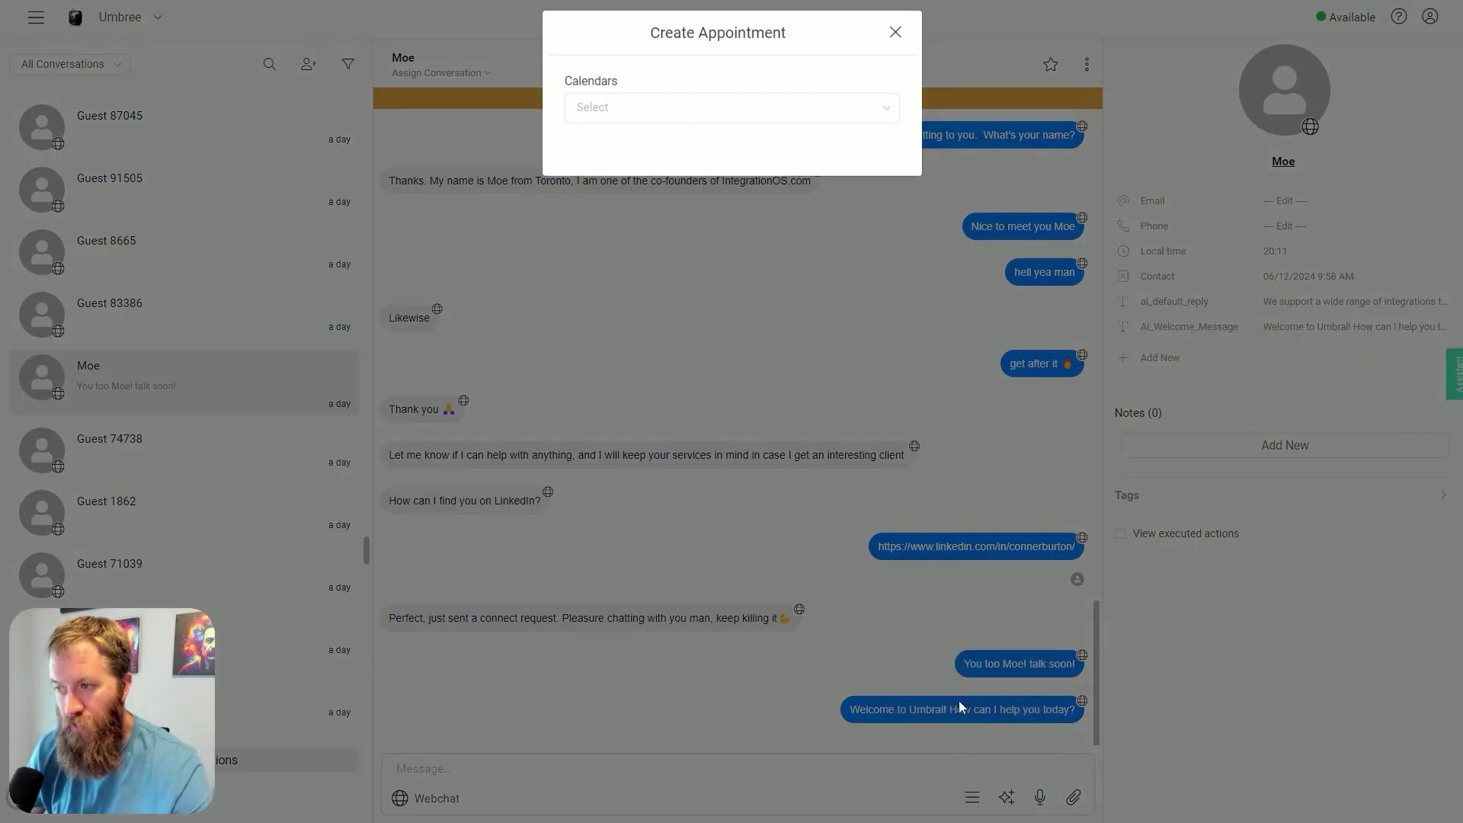
left_click(907, 805)
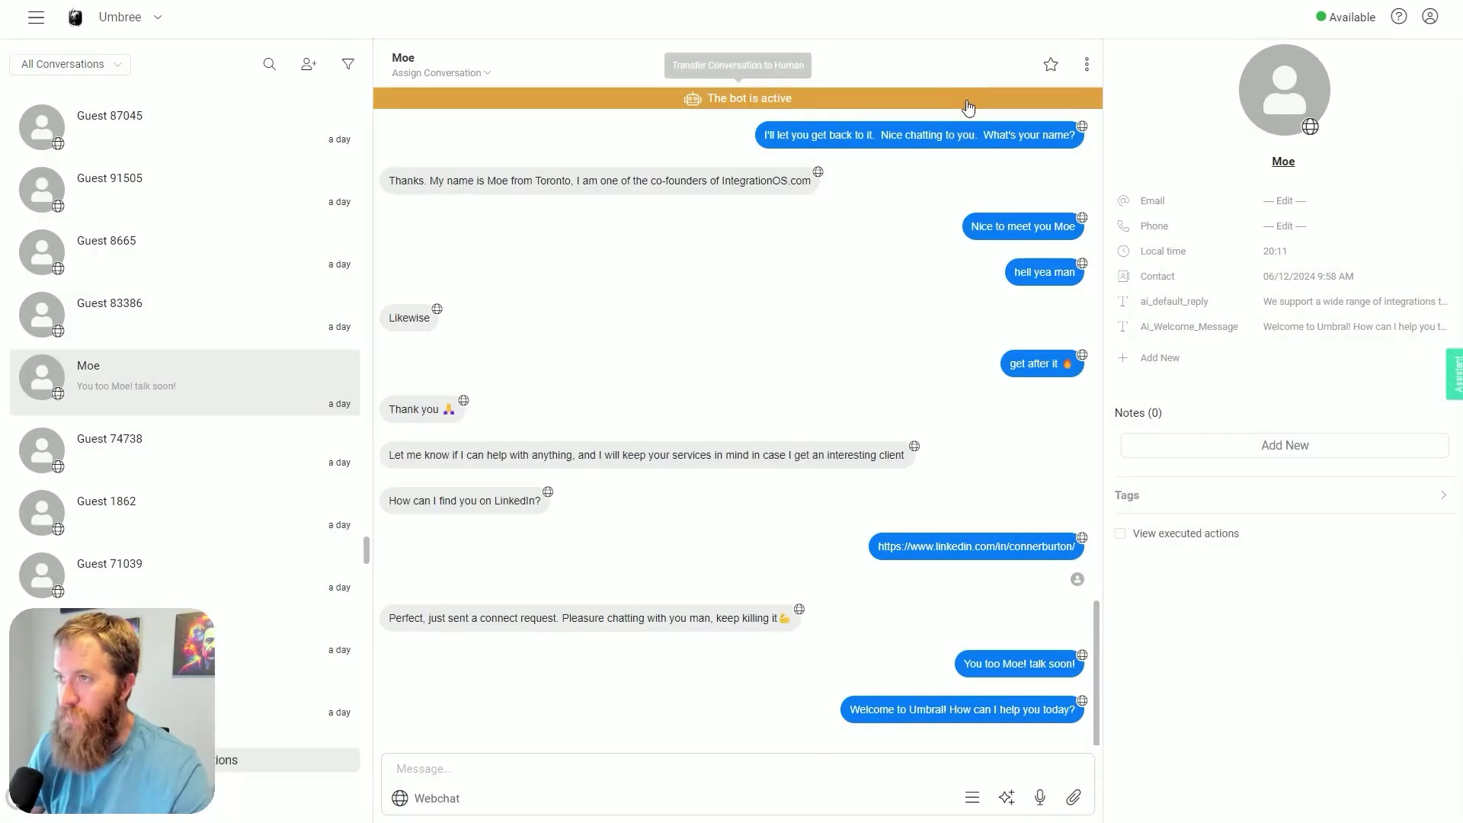
left_click(971, 797)
left_click(961, 694)
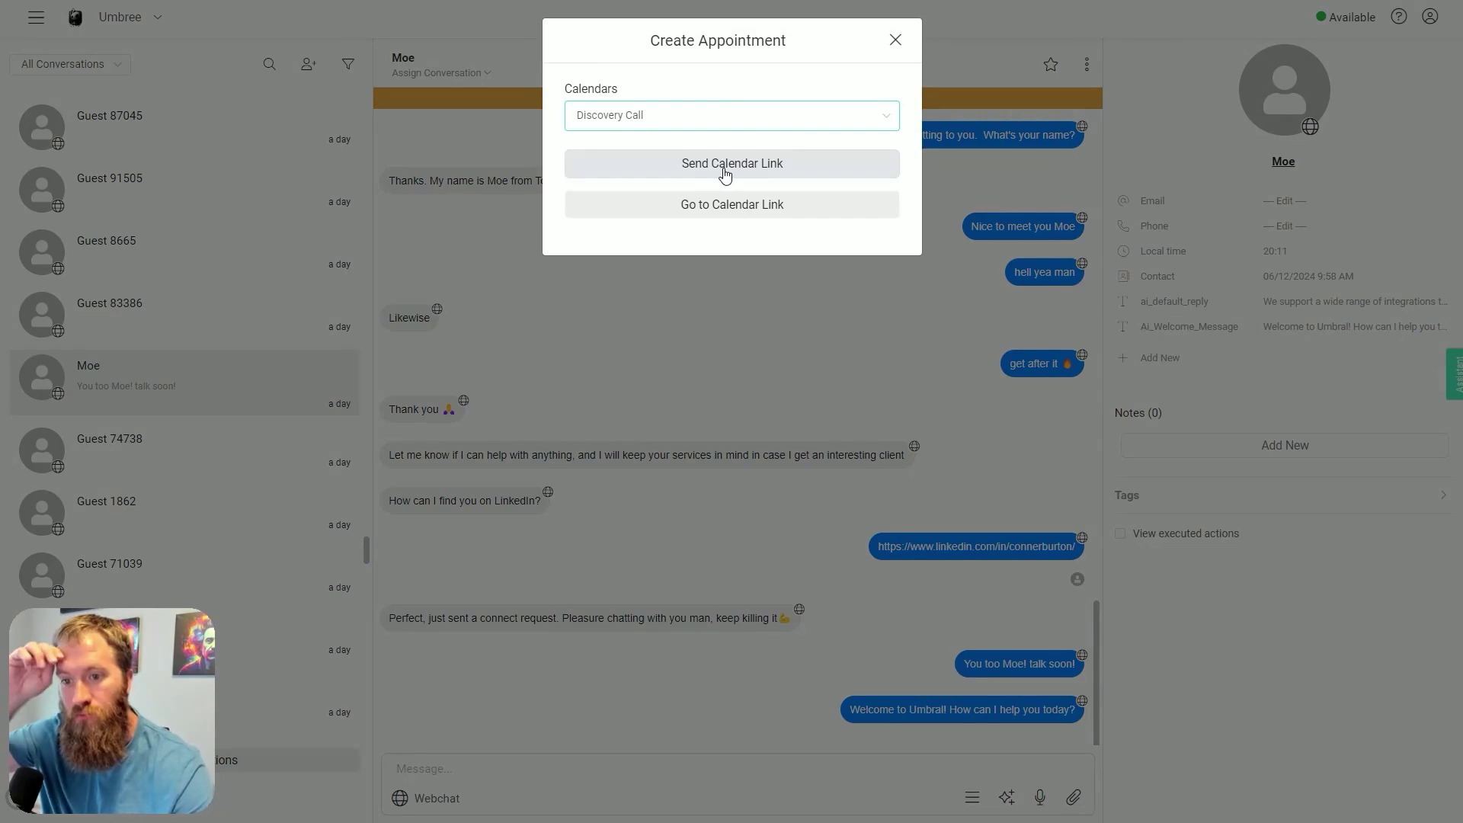
left_click(697, 177)
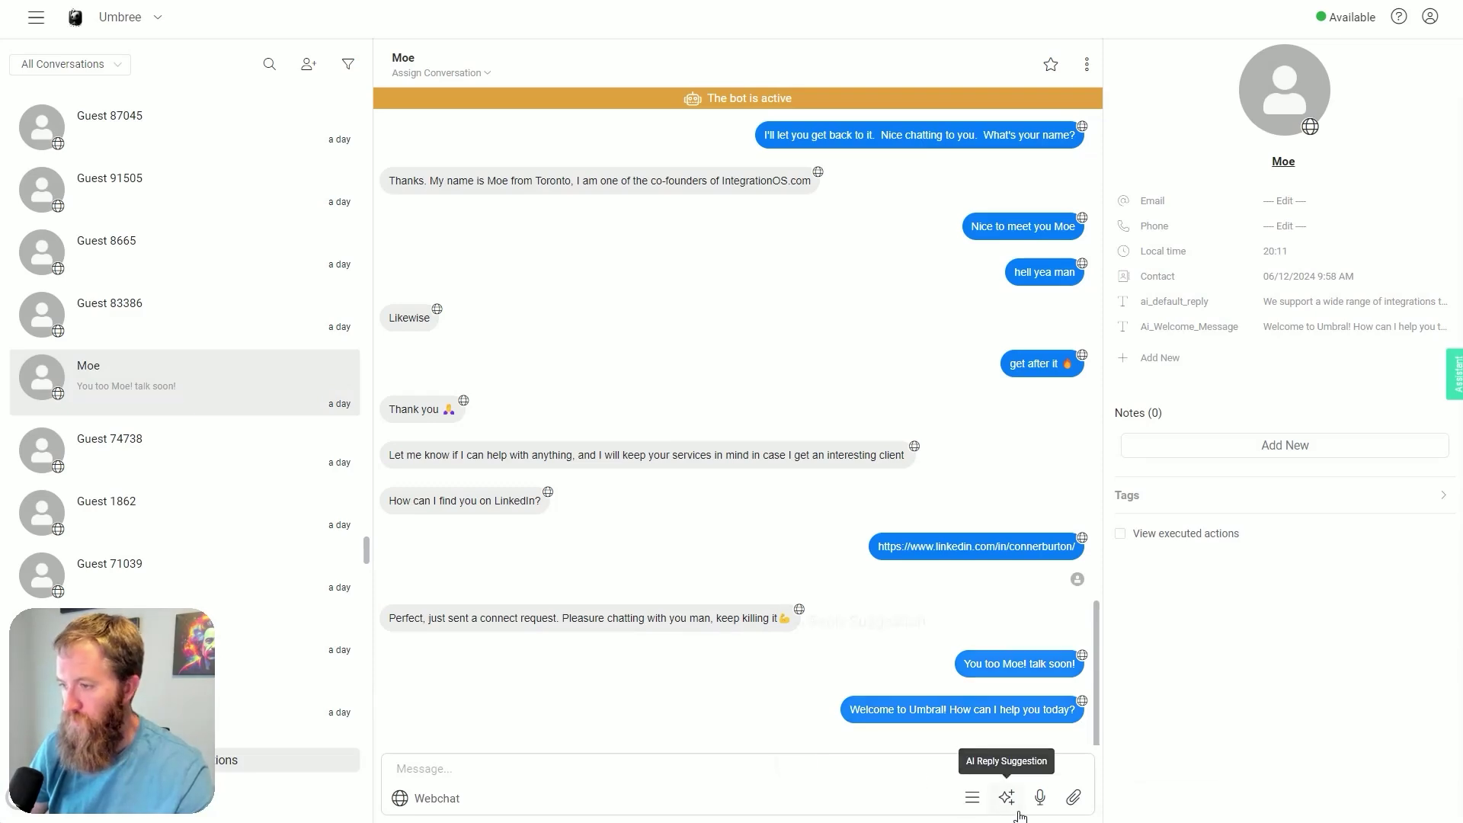
left_click(1007, 798)
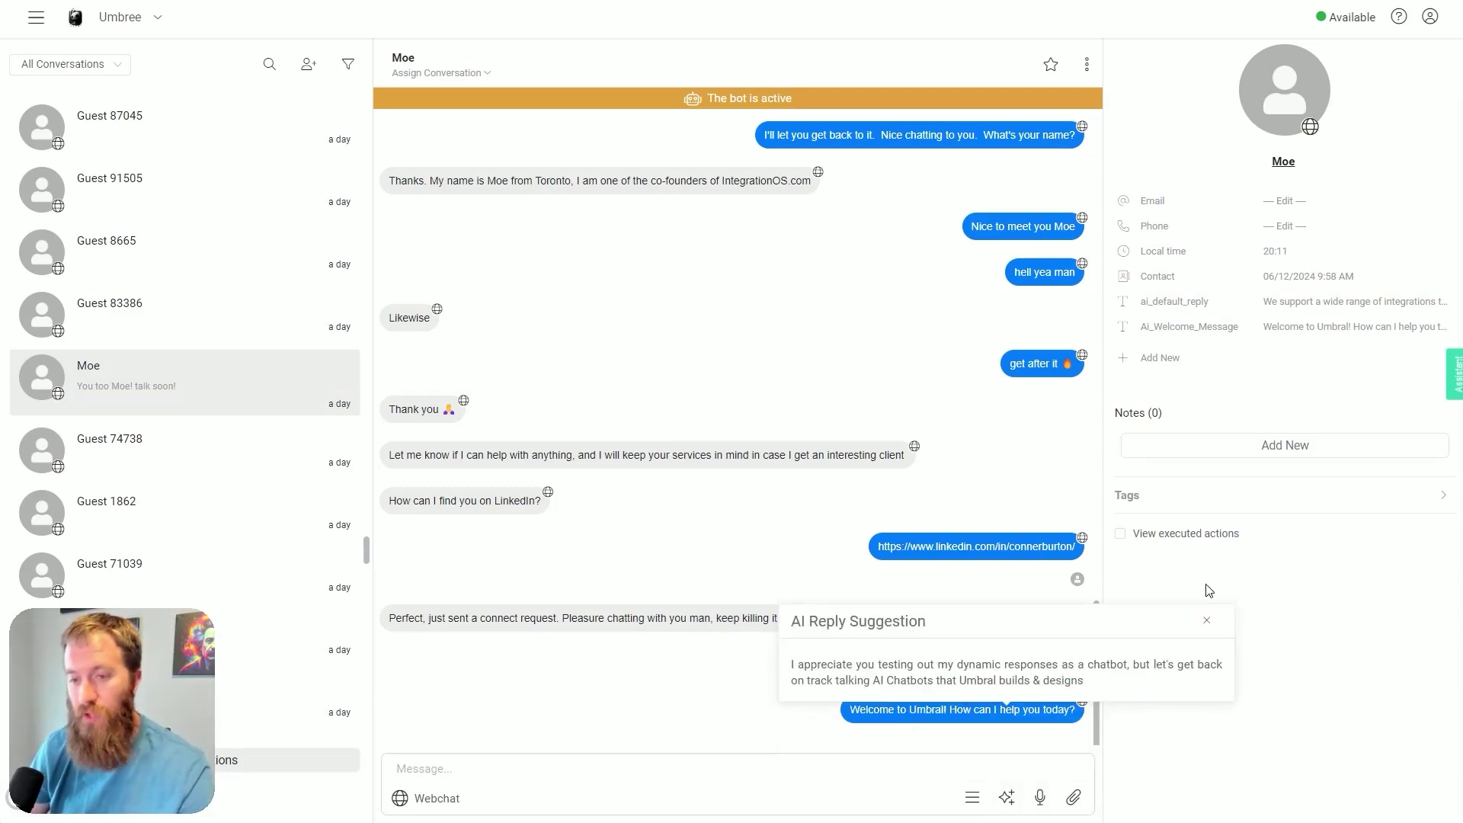
left_click(1206, 620)
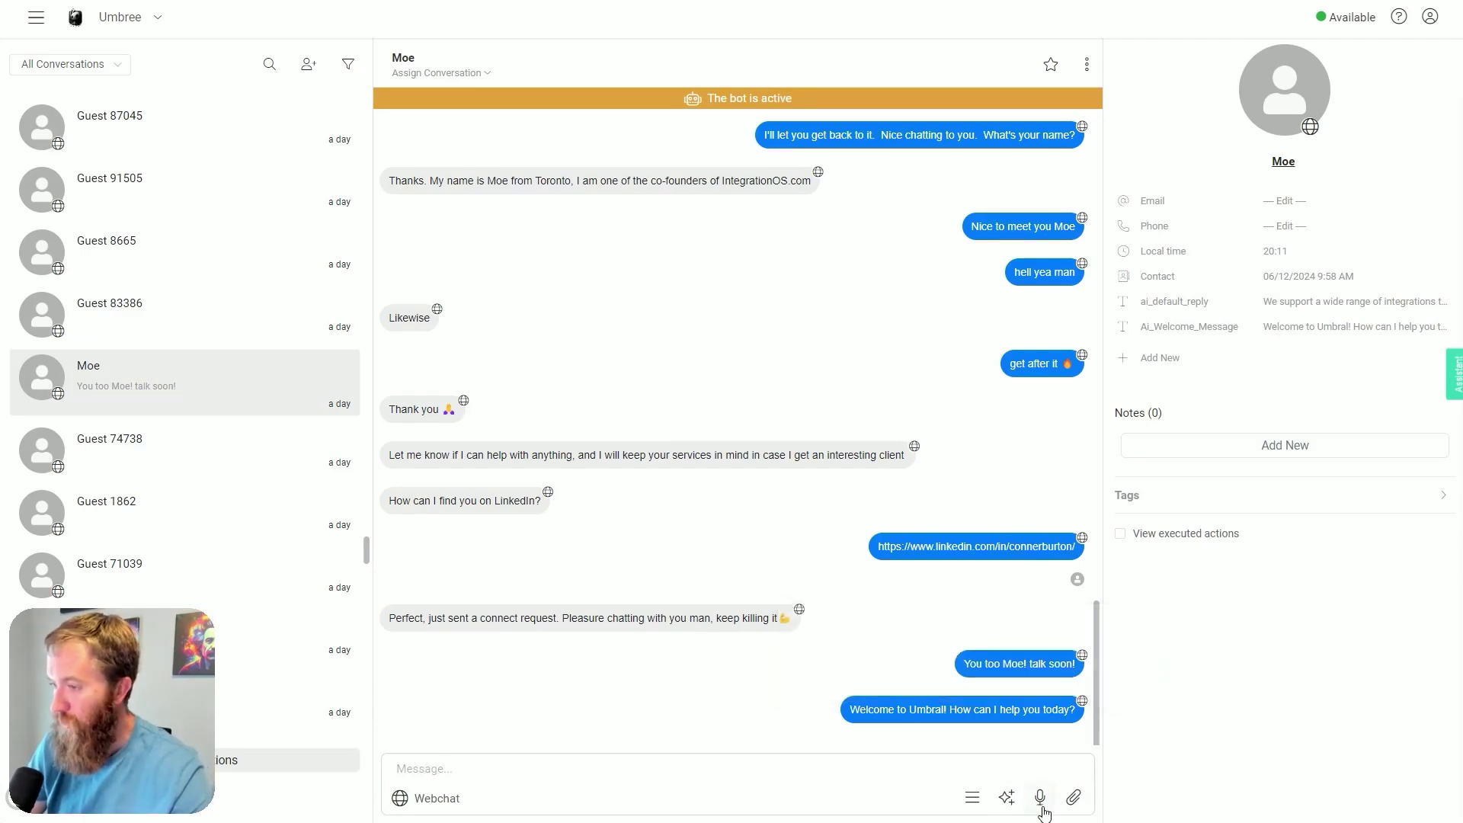
left_click(478, 779)
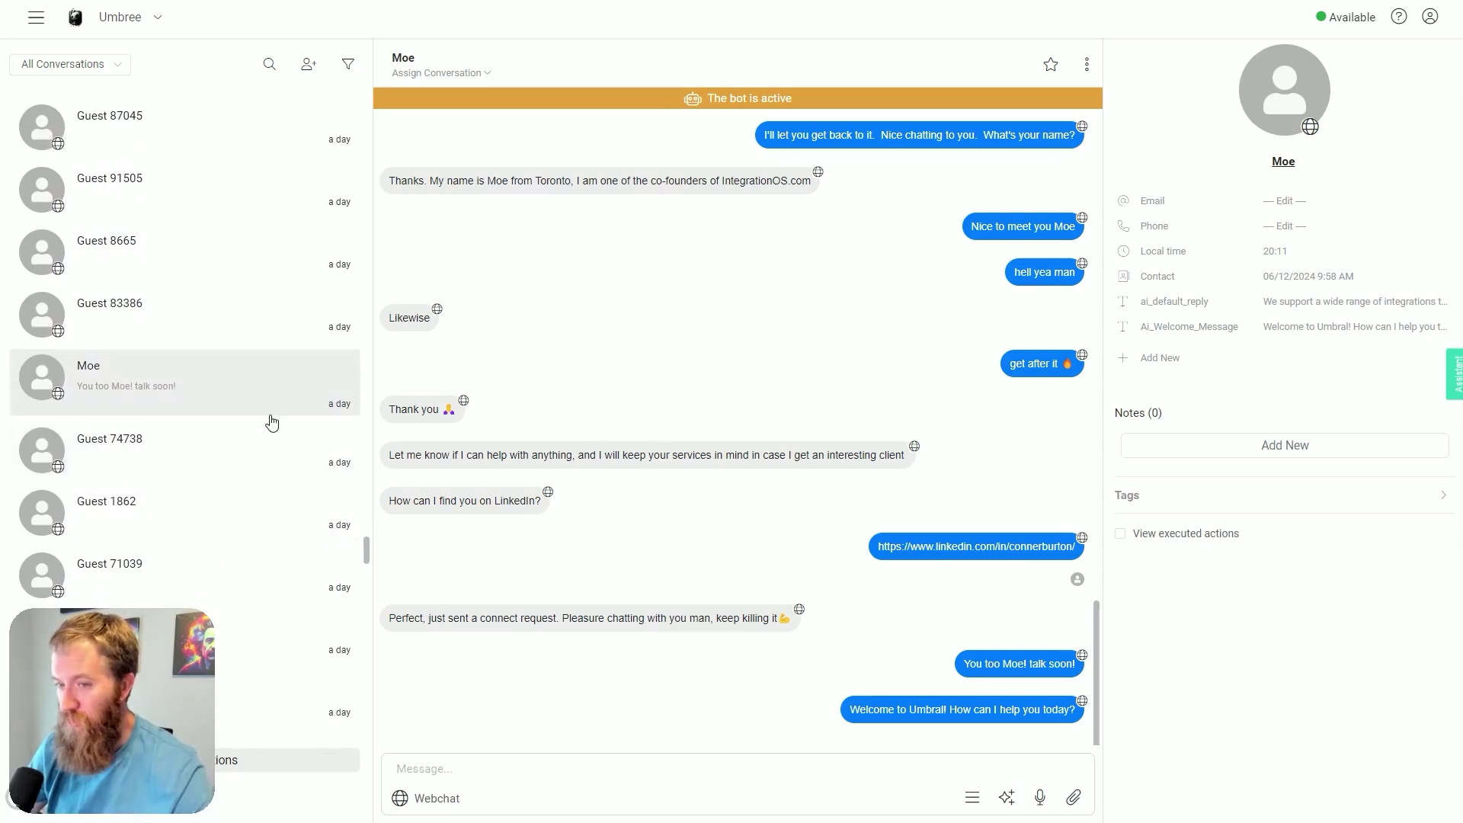
scroll(251, 518, "up", 2)
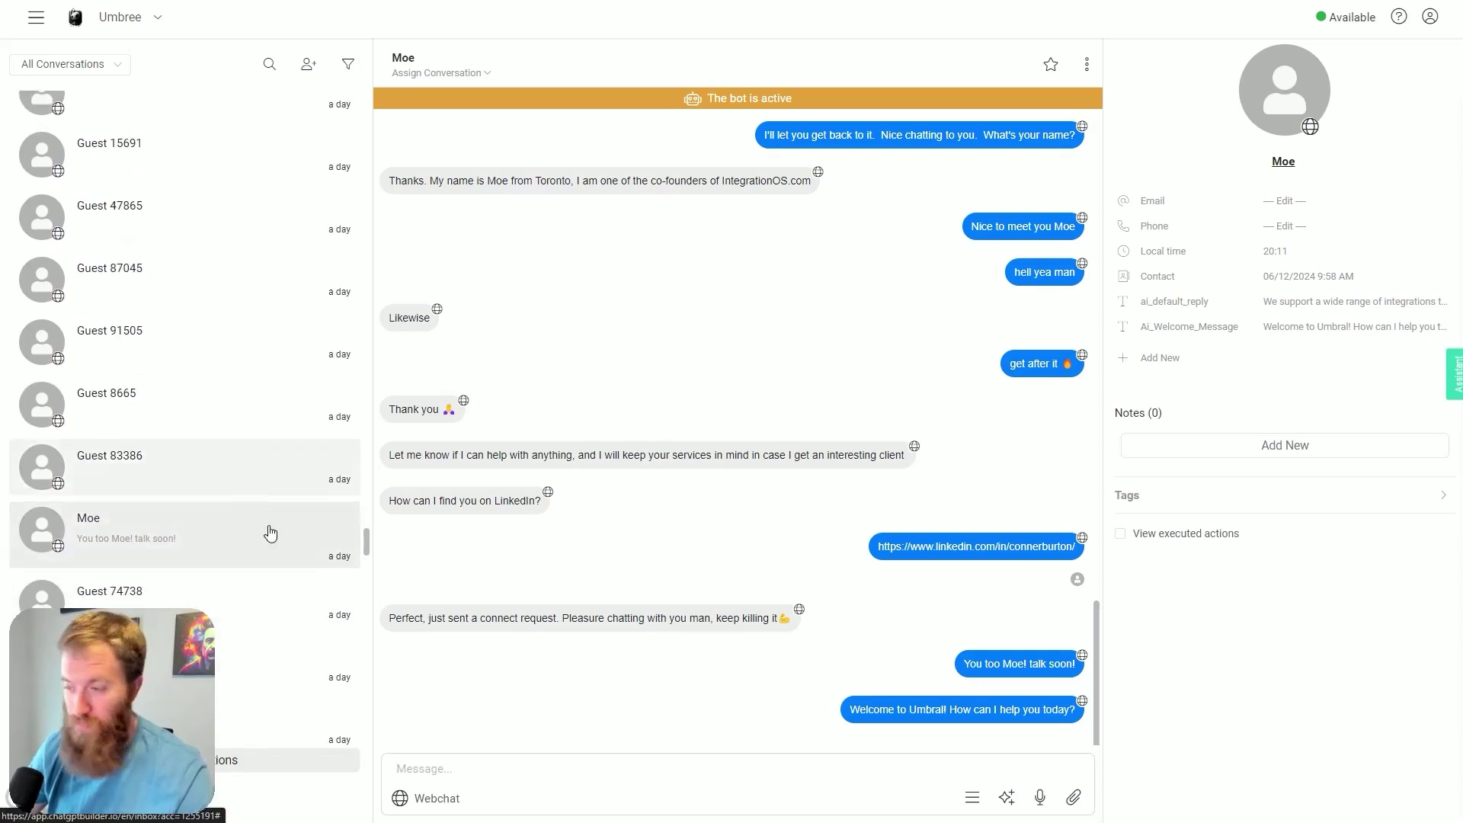
scroll(733, 554, "up", 2)
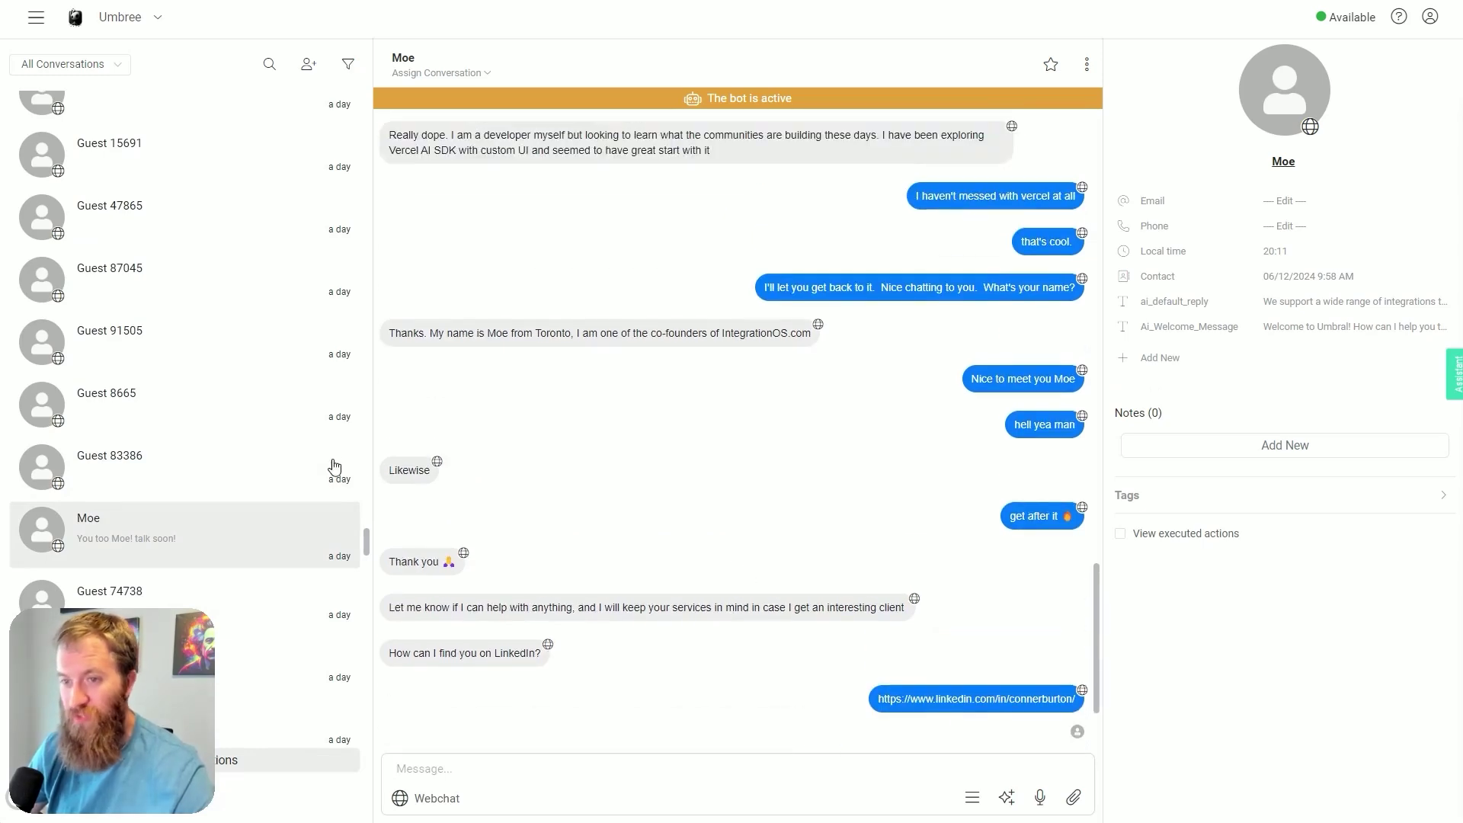
scroll(223, 419, "down", 2)
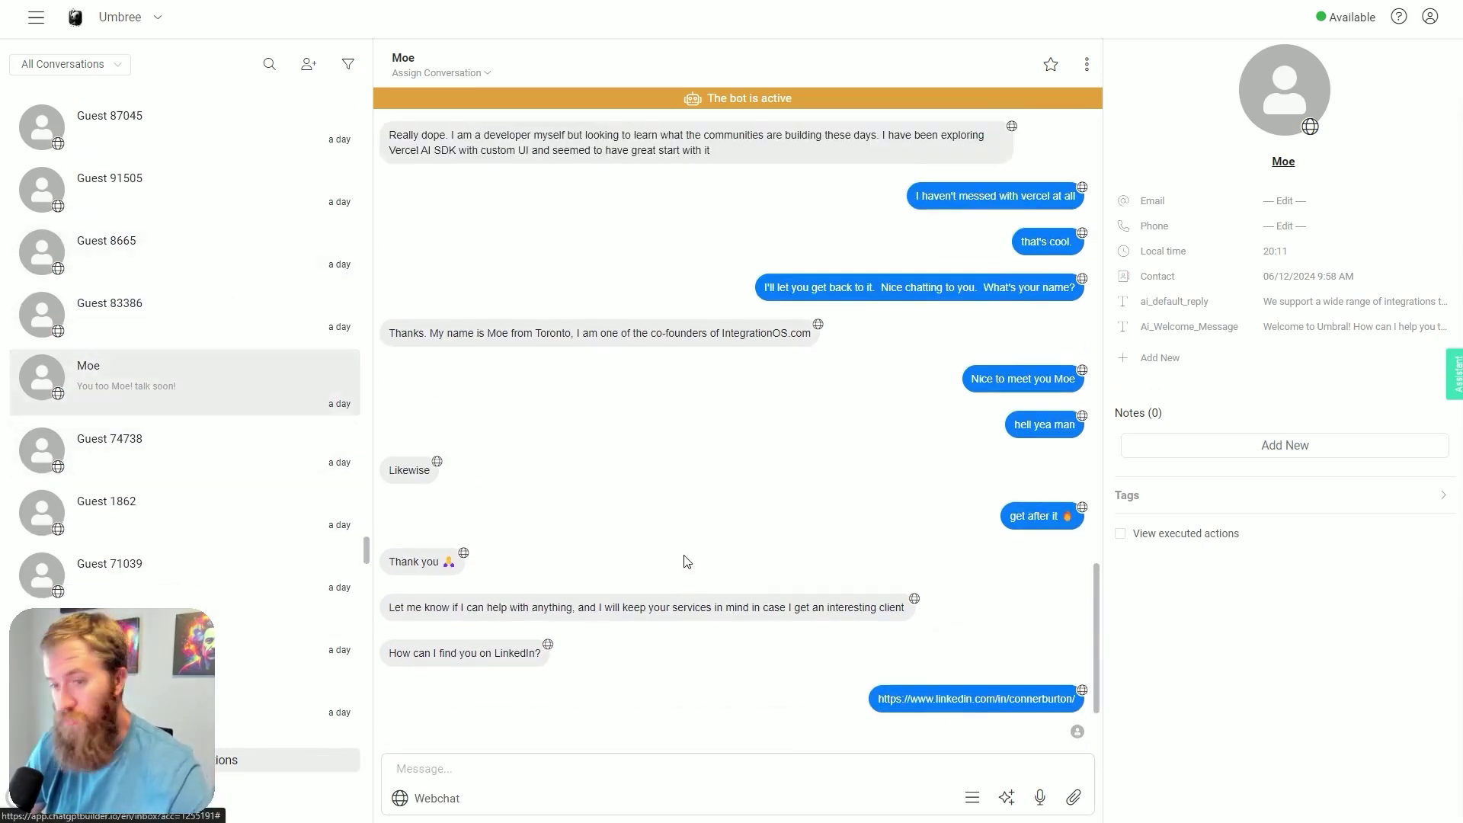
scroll(251, 495, "down", 1)
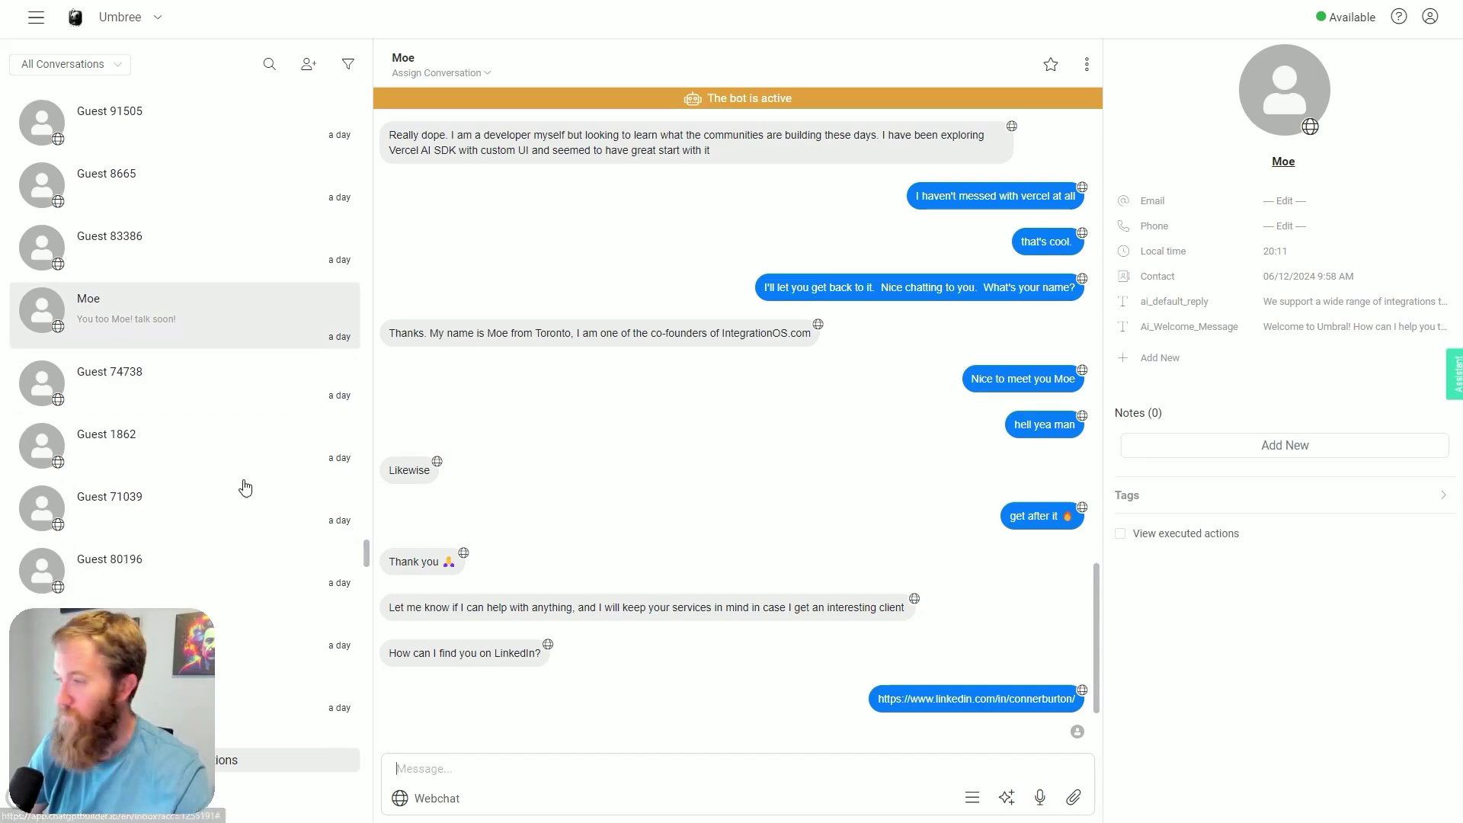
scroll(221, 511, "up", 1)
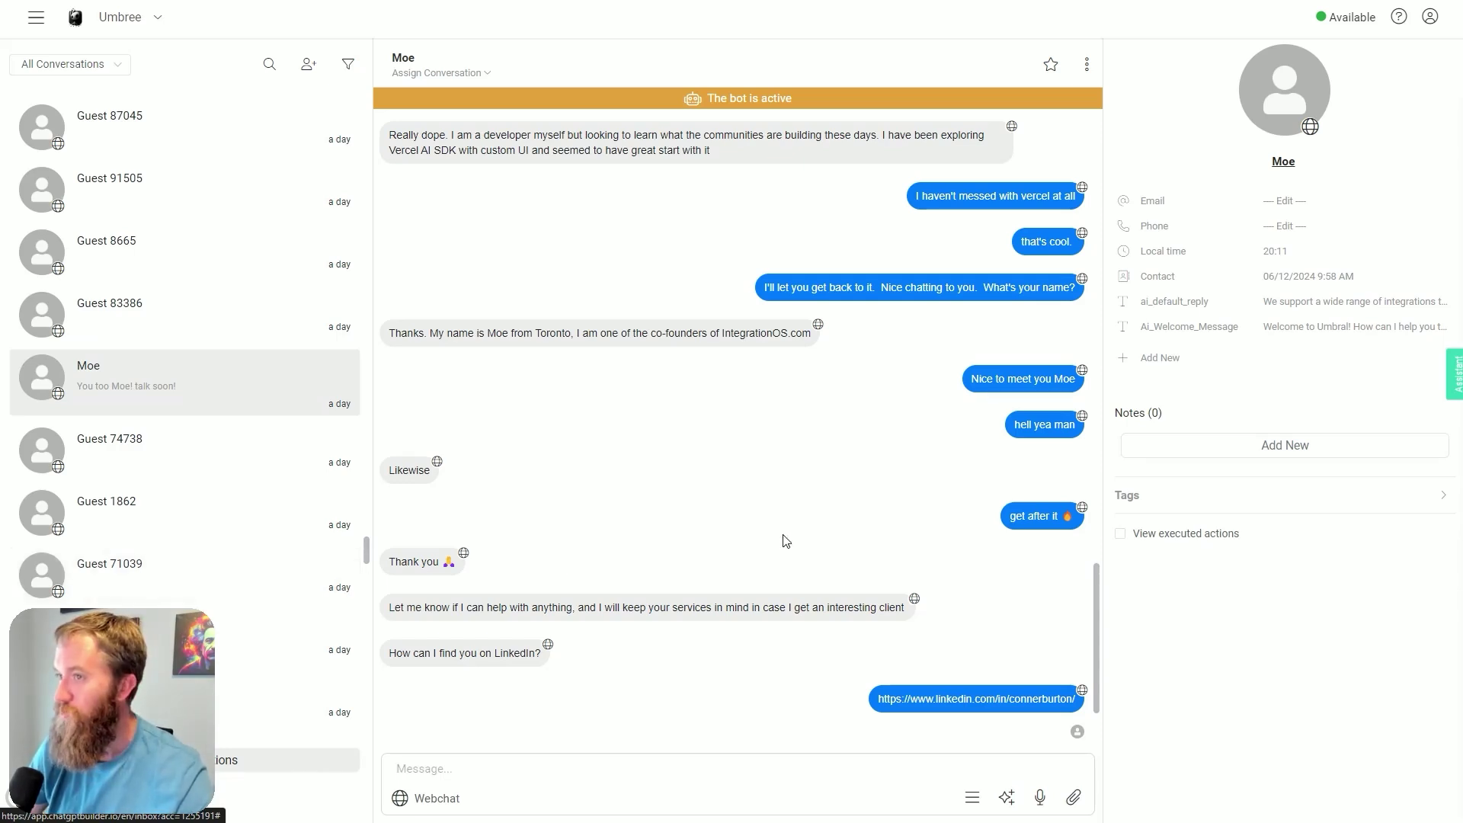
scroll(781, 543, "down", 2)
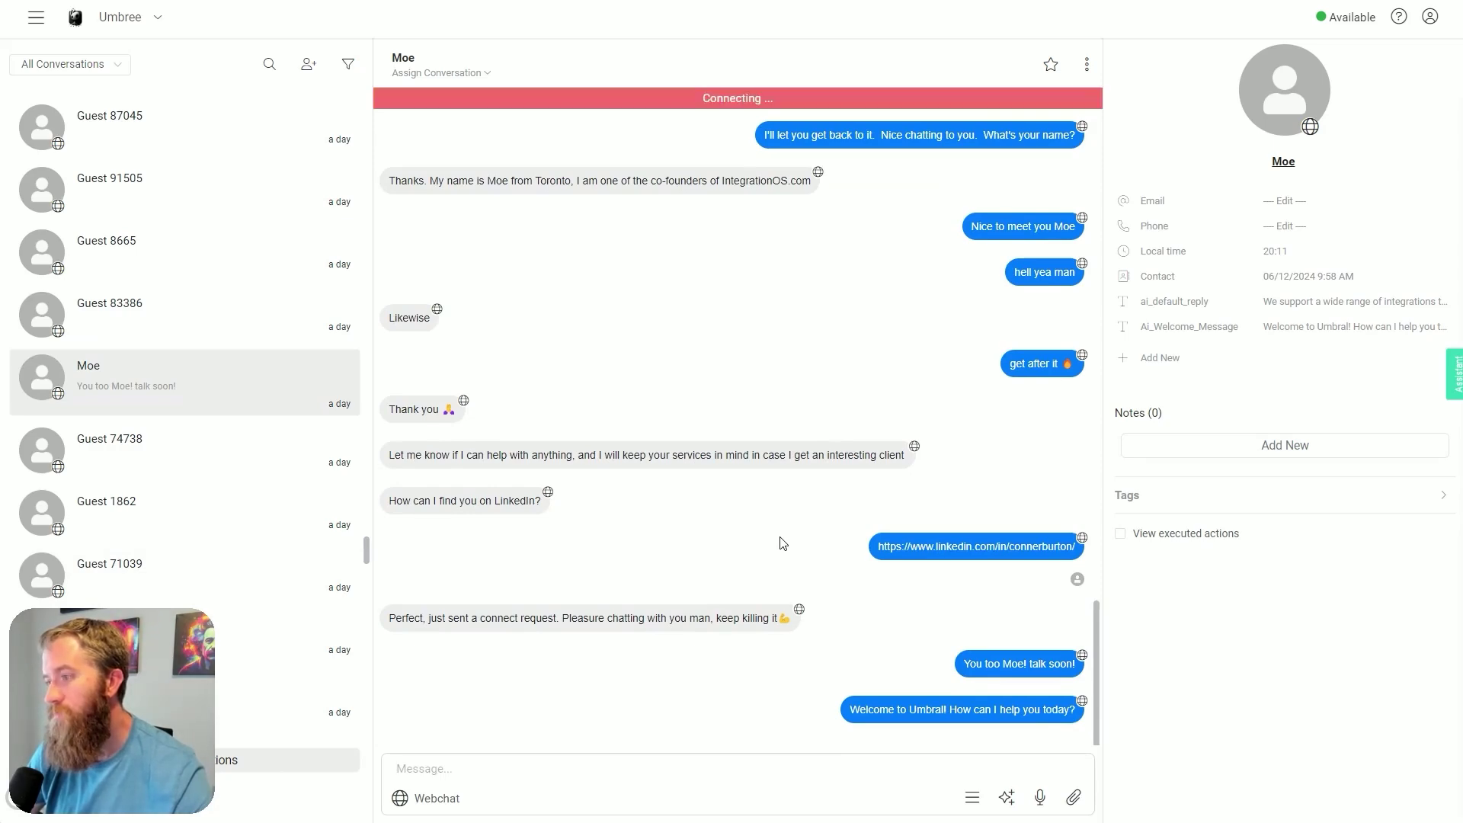
scroll(775, 577, "up", 12)
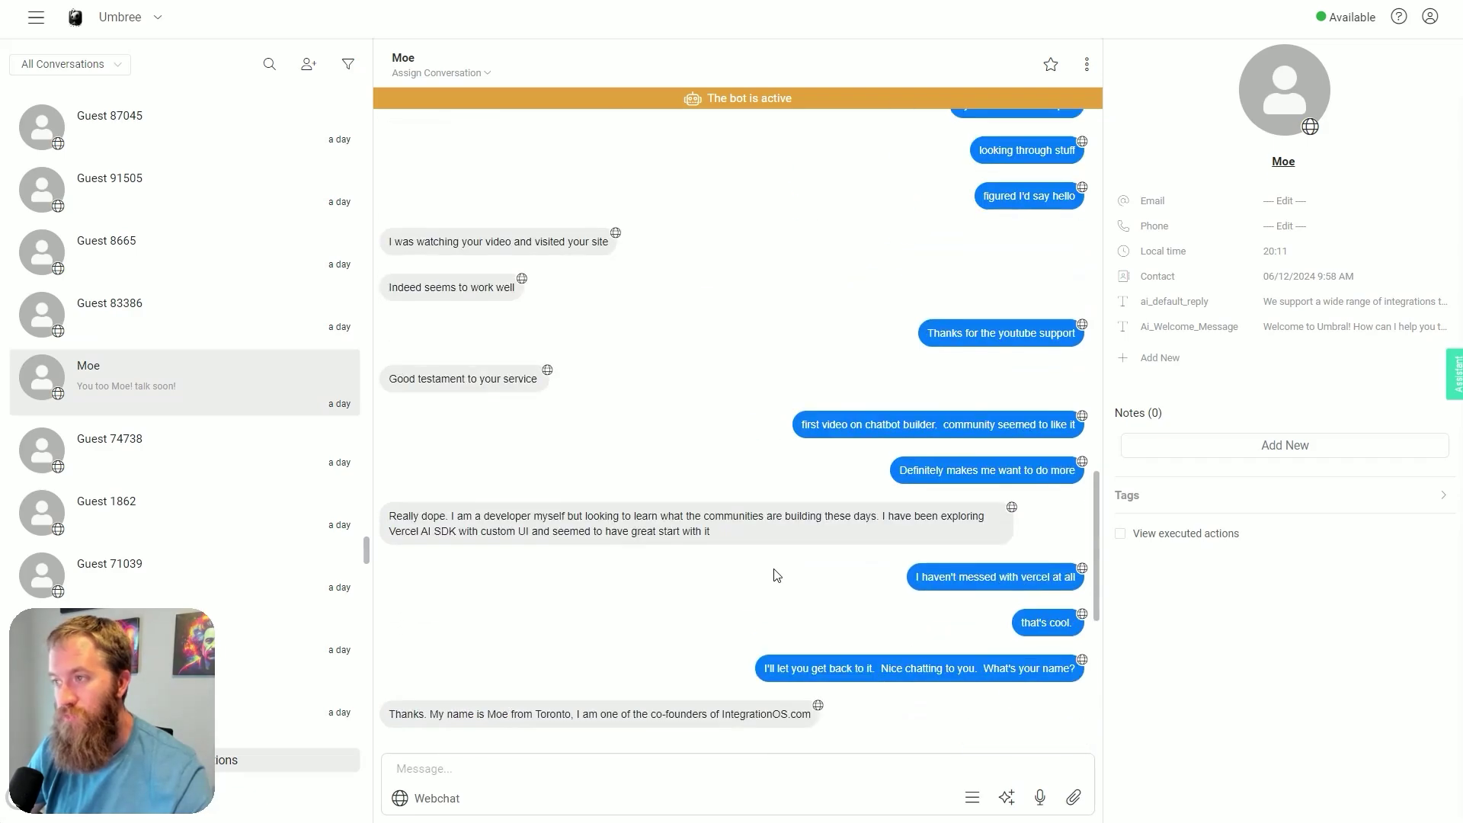
scroll(775, 579, "up", 15)
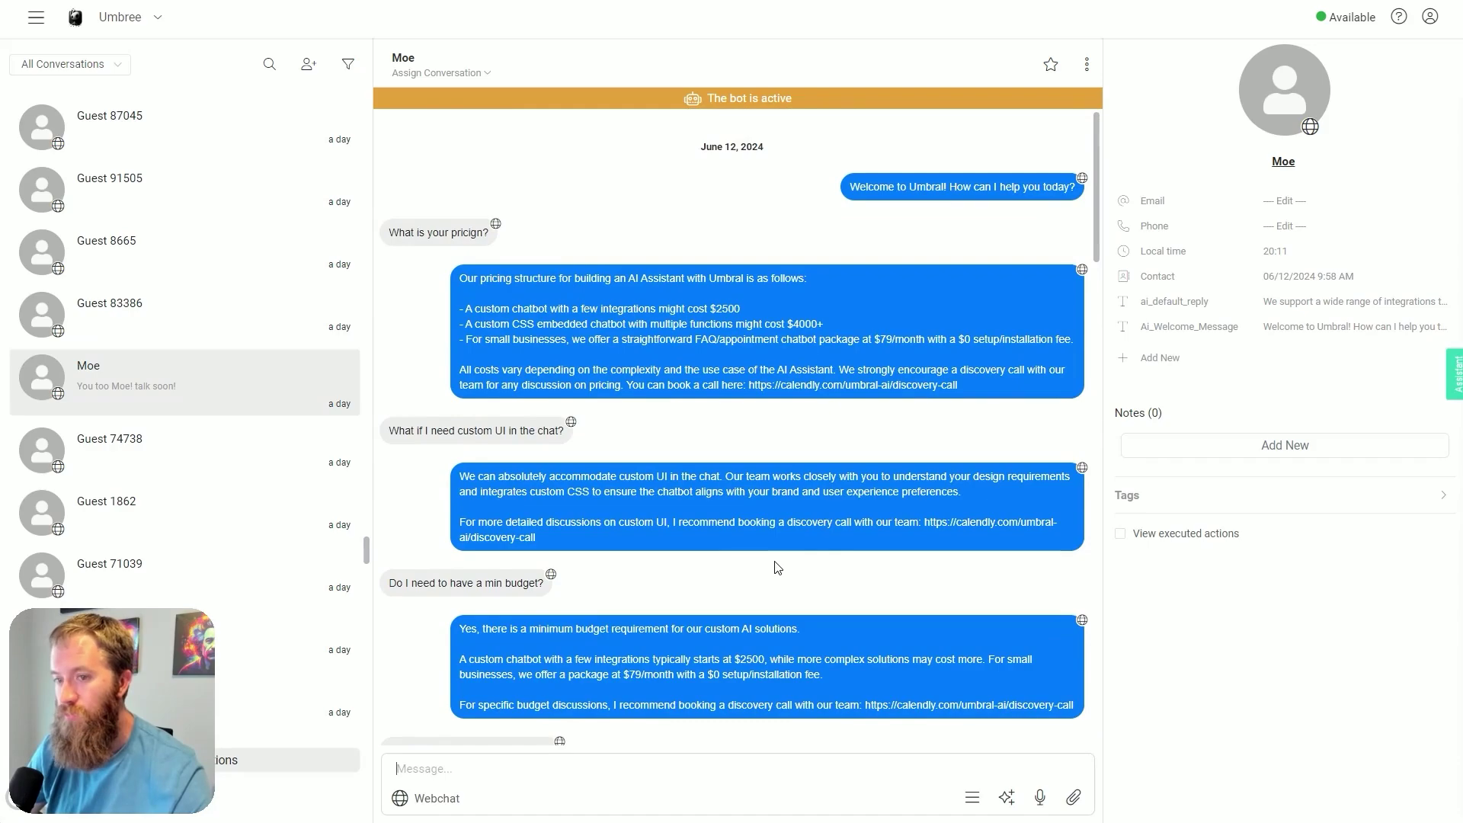
scroll(695, 523, "down", 15)
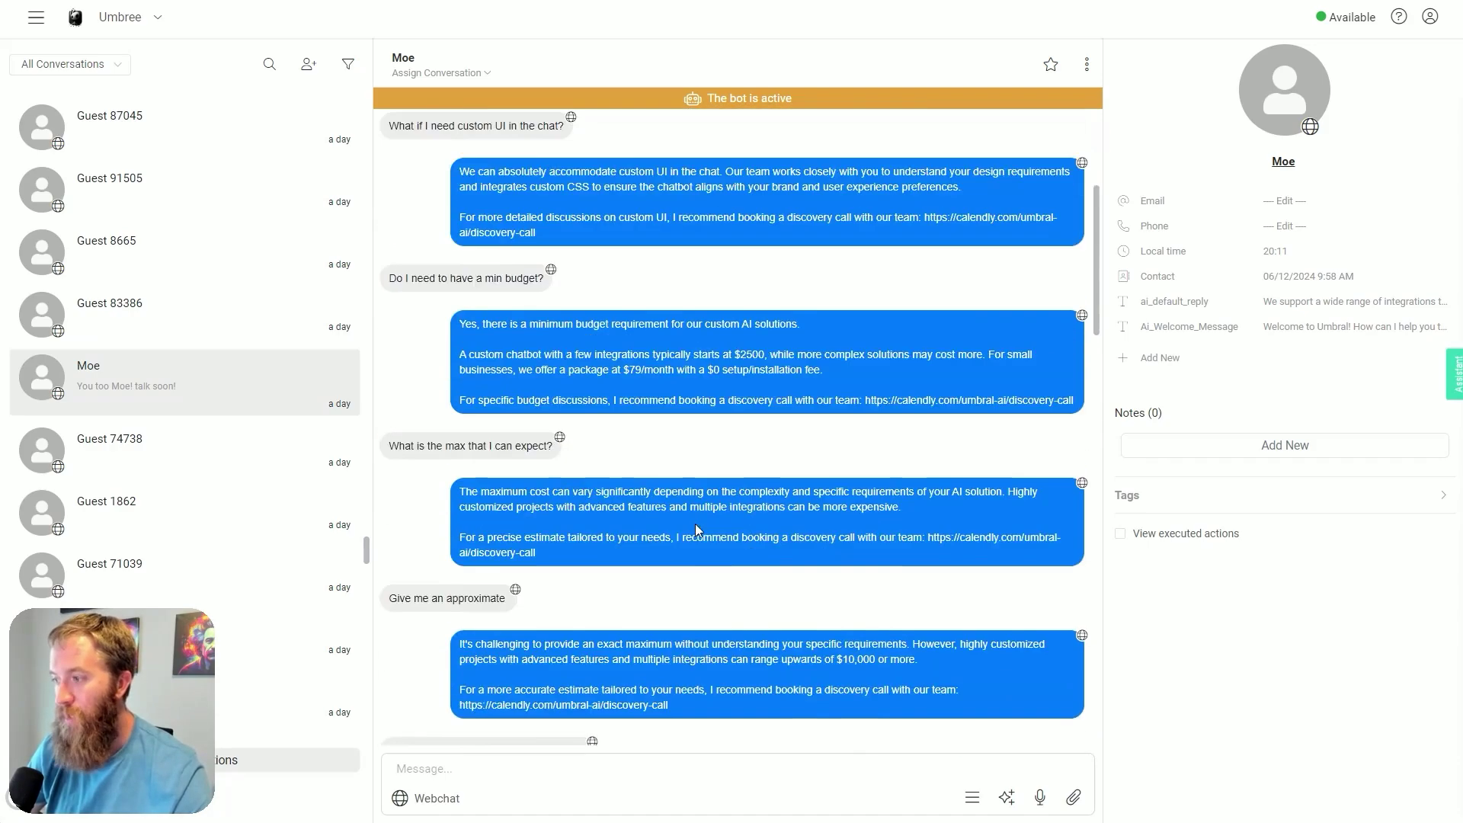
scroll(694, 531, "down", 5)
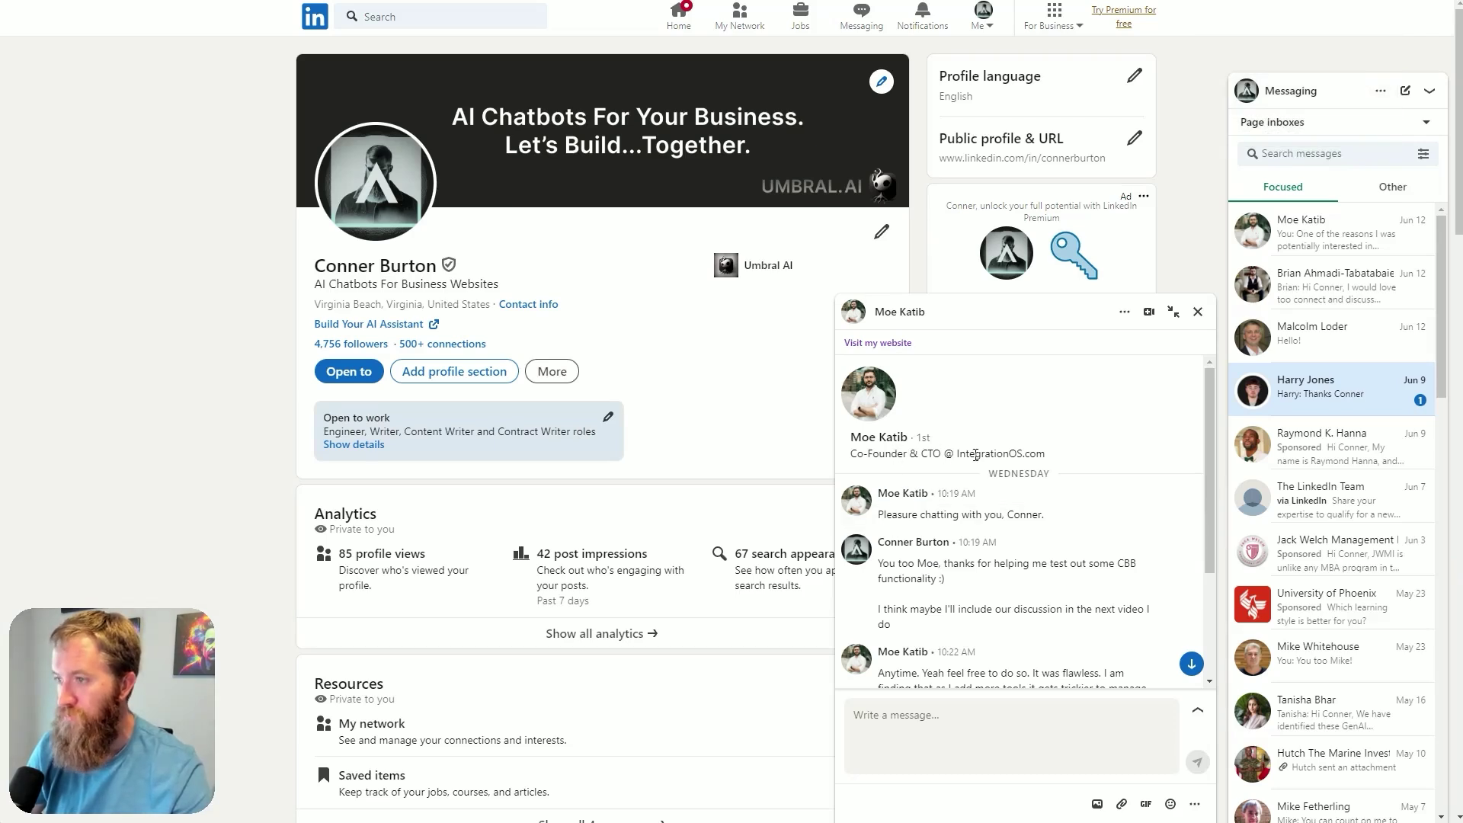
Scroll the LinkedIn message thread with Moe down and back up
scroll(1048, 518, "down", 3)
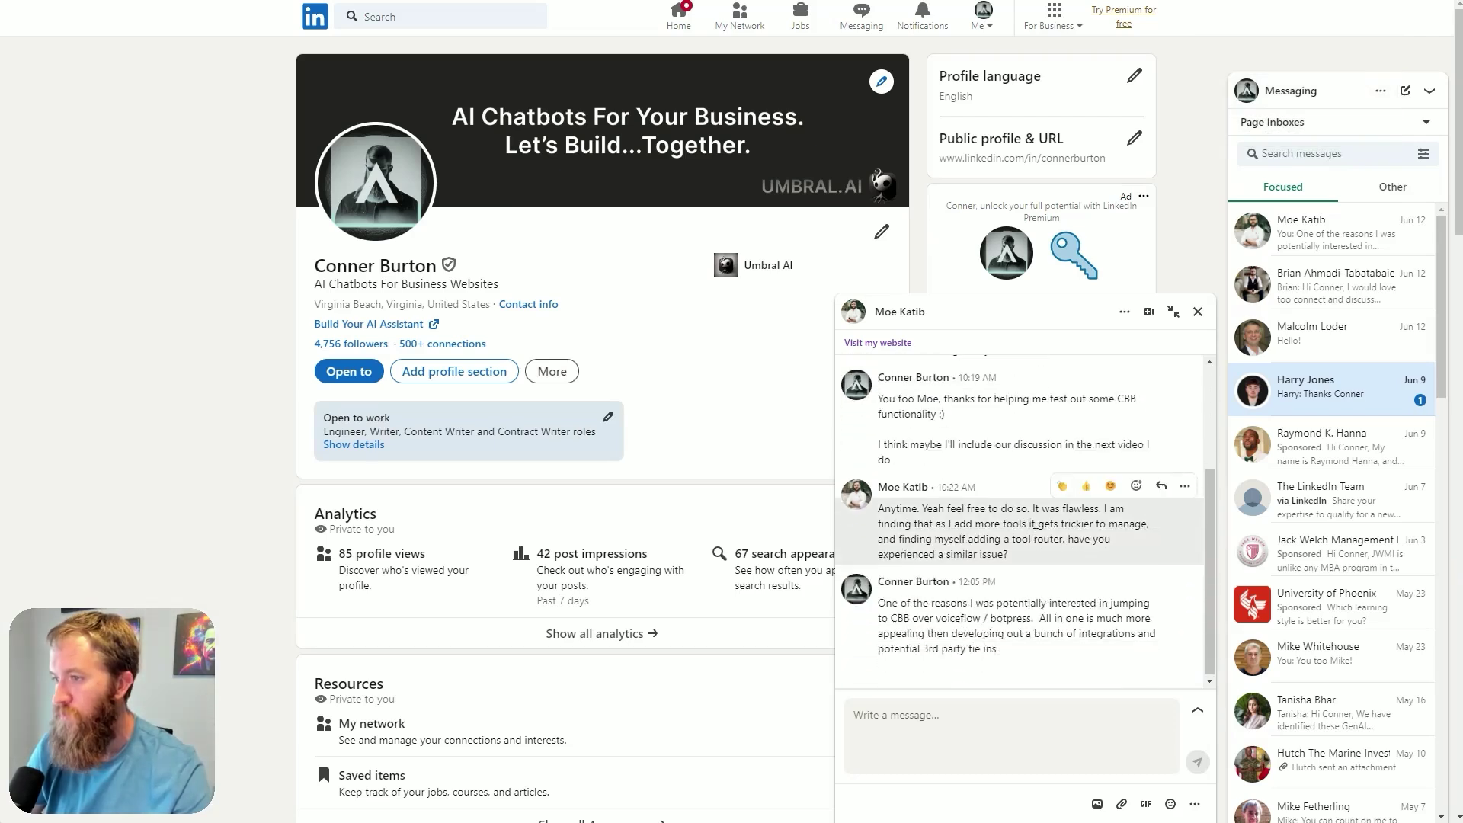
scroll(1049, 544, "up", 3)
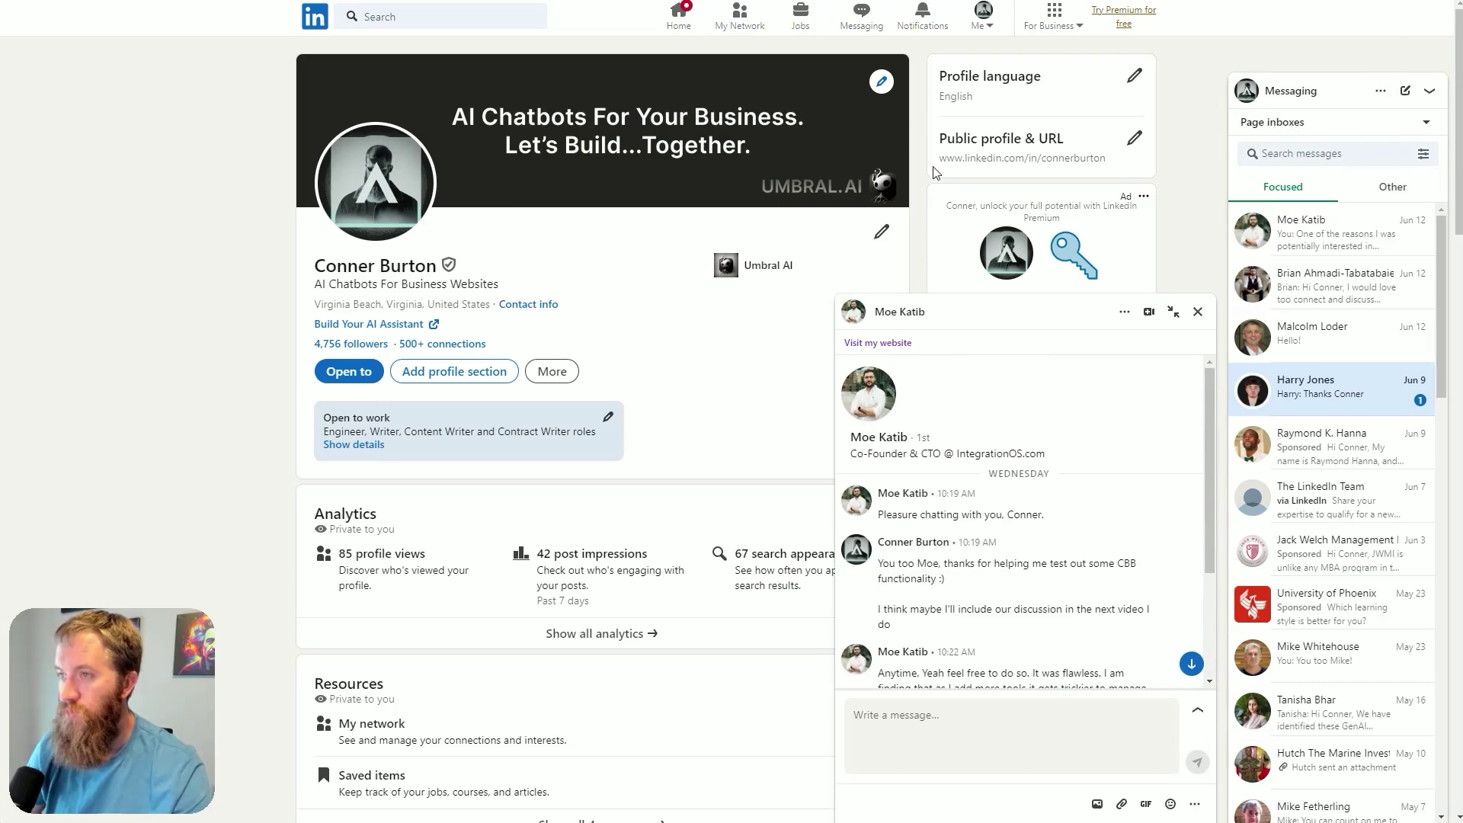